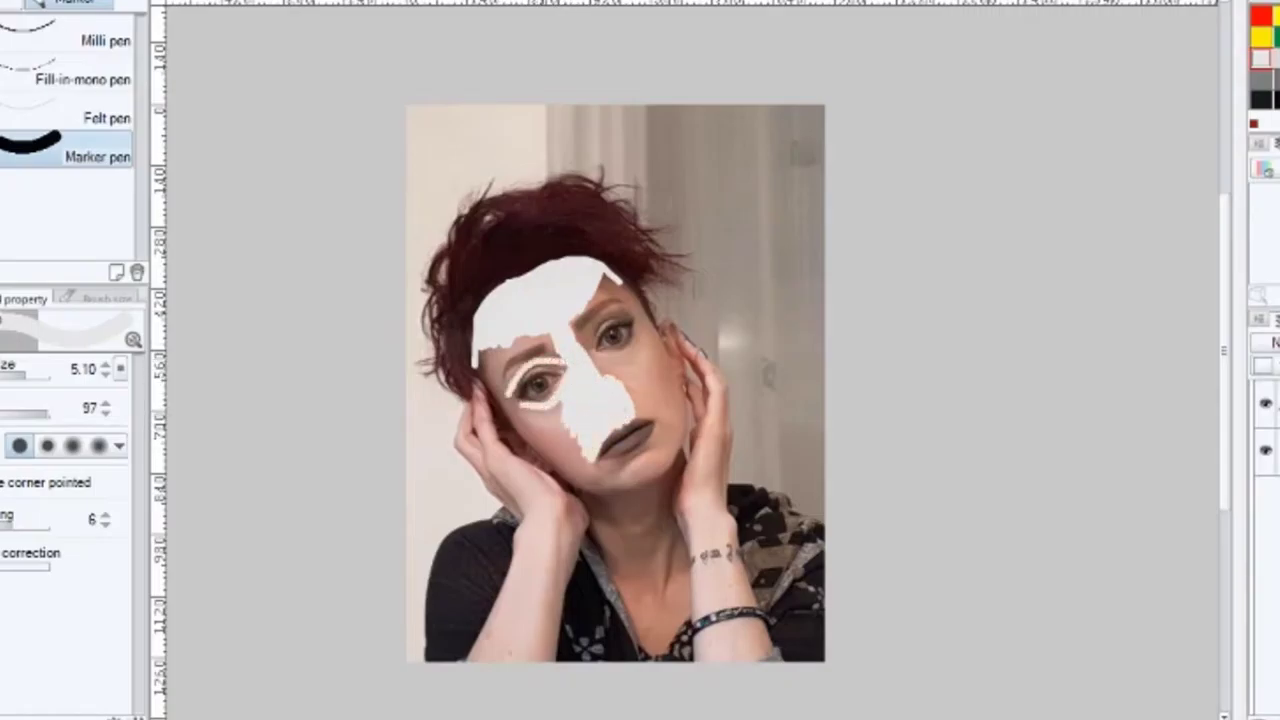
Step: Paint the whole face white with the Marker pen, leaving the eyes and lips uncovered
mouse_move(480, 355)
mouse_down()
mouse_move(500, 405)
mouse_move(545, 346)
mouse_move(522, 355)
mouse_up()
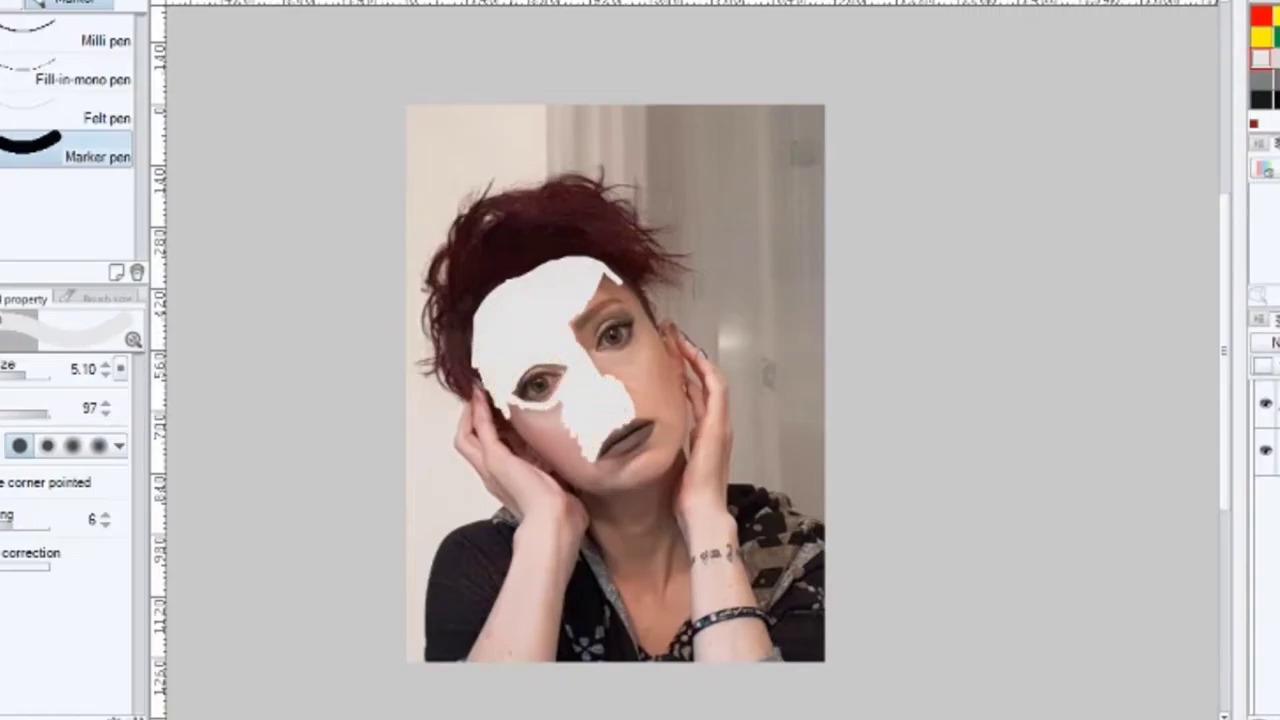
mouse_move(635, 335)
mouse_down()
mouse_move(630, 295)
mouse_move(585, 315)
mouse_move(598, 300)
mouse_up()
drag(652, 364, 651, 322)
mouse_move(665, 480)
mouse_down()
mouse_move(625, 480)
mouse_move(665, 410)
mouse_move(647, 340)
mouse_move(598, 352)
mouse_move(645, 368)
mouse_up()
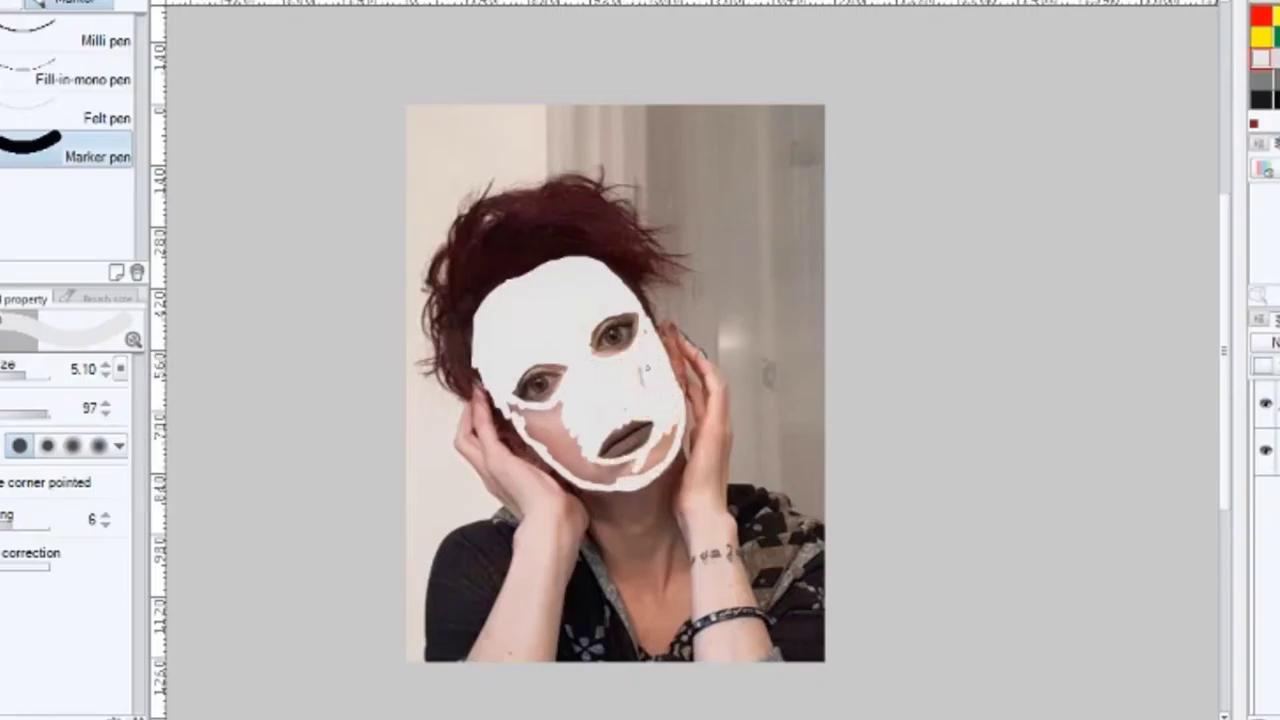
mouse_move(530, 425)
mouse_down()
mouse_move(570, 472)
mouse_move(645, 470)
mouse_move(657, 443)
mouse_up()
drag(660, 325, 684, 388)
Step: Cover the ear area, hand and forearm on the image's left with white paint
mouse_move(510, 432)
mouse_down()
mouse_move(523, 460)
mouse_move(543, 465)
mouse_move(478, 392)
mouse_move(470, 442)
mouse_up()
mouse_move(482, 392)
mouse_down()
mouse_move(515, 462)
mouse_move(585, 525)
mouse_move(530, 630)
mouse_move(552, 660)
mouse_up()
mouse_move(560, 600)
mouse_down()
mouse_move(498, 612)
mouse_move(473, 650)
mouse_move(520, 557)
mouse_move(570, 525)
mouse_up()
drag(510, 472, 560, 512)
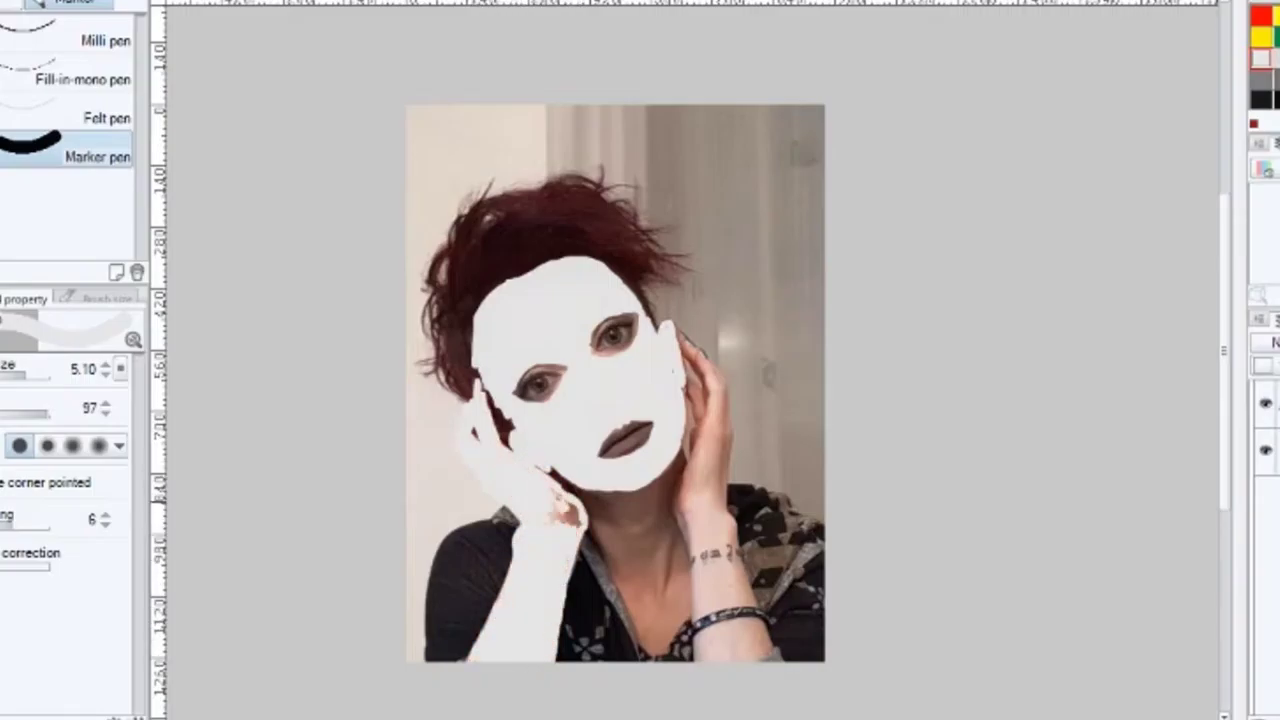
Step: Paint the raised hand and tattooed forearm on the image's right white
mouse_move(700, 352)
mouse_down()
mouse_move(728, 505)
mouse_move(690, 440)
mouse_move(686, 352)
mouse_up()
drag(710, 397, 713, 399)
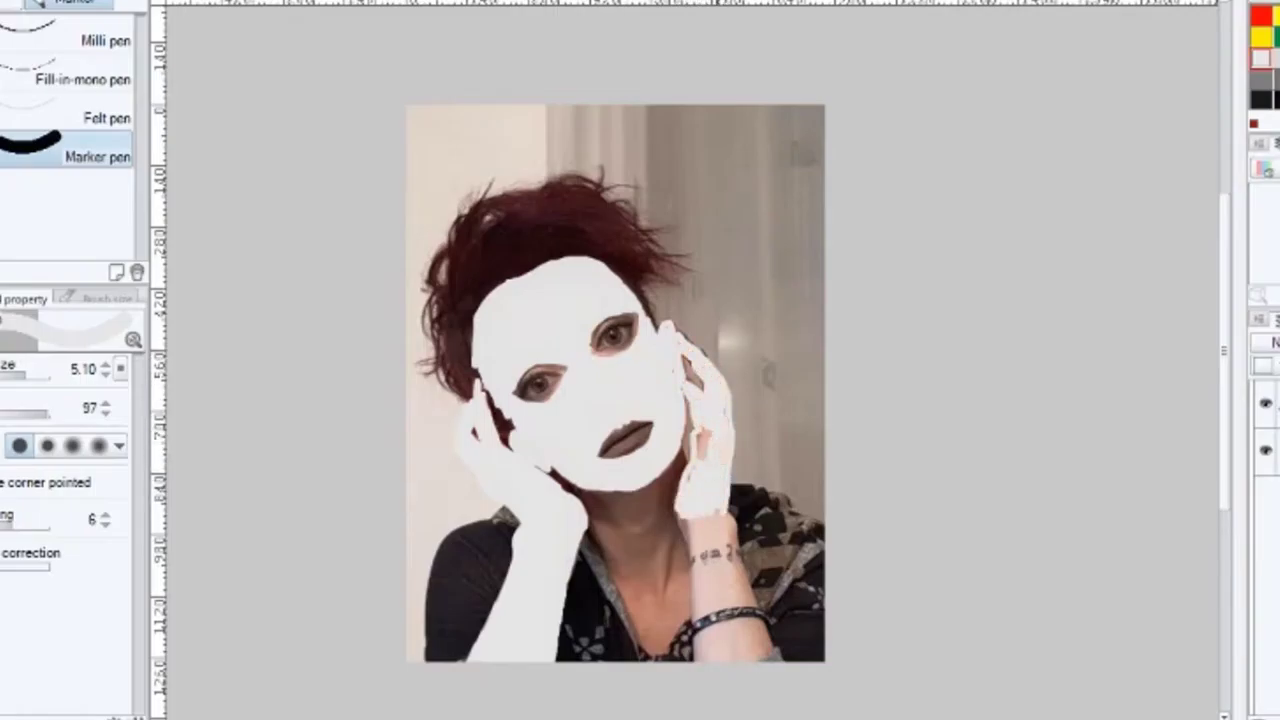
mouse_move(708, 515)
mouse_down()
mouse_move(728, 555)
mouse_move(696, 610)
mouse_move(762, 650)
mouse_move(748, 560)
mouse_move(754, 655)
mouse_up()
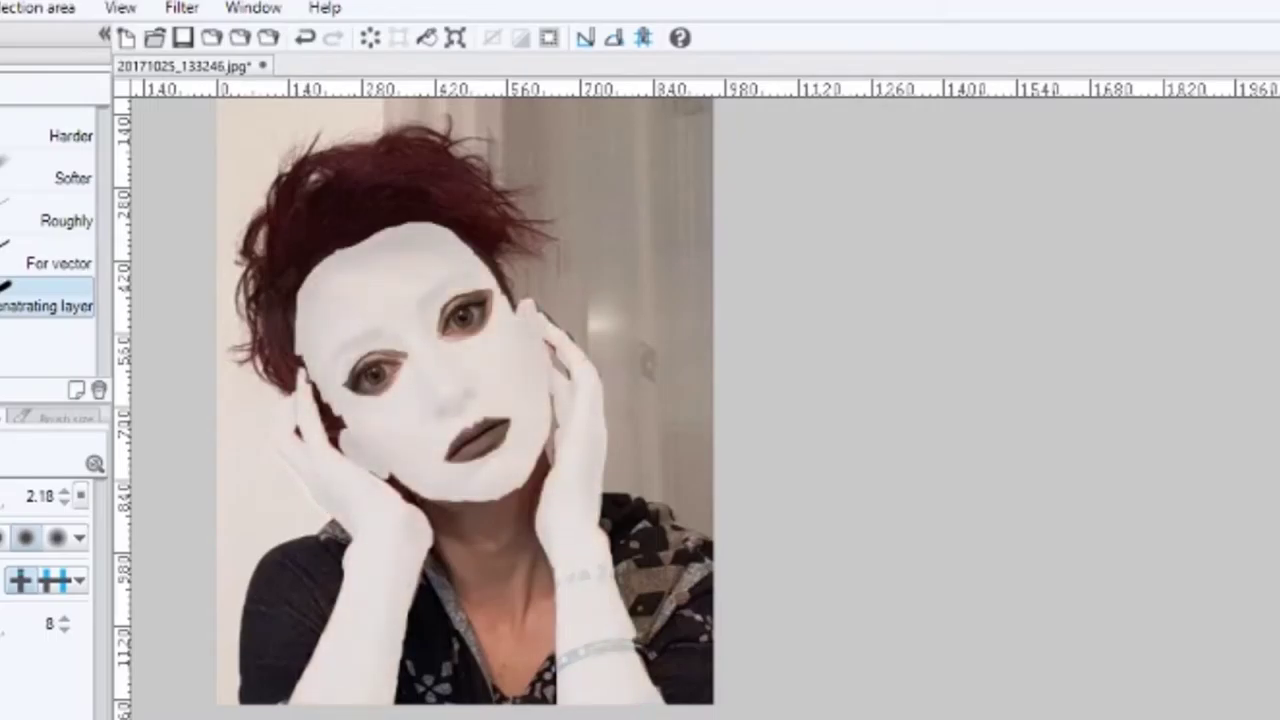
Step: Outline long wavy hair in yellow with the Marker pen around the head, along both arms and down the chest
mouse_move(357, 249)
mouse_down()
mouse_move(329, 203)
mouse_move(361, 250)
mouse_move(420, 230)
mouse_move(472, 243)
mouse_move(514, 306)
mouse_up()
click(308, 38)
key(p)
mouse_move(316, 172)
mouse_down()
mouse_move(411, 143)
mouse_move(479, 181)
mouse_move(509, 293)
mouse_up()
mouse_move(312, 174)
mouse_down()
mouse_move(291, 180)
mouse_move(242, 311)
mouse_move(283, 387)
mouse_move(240, 316)
mouse_up()
drag(250, 524, 275, 704)
drag(422, 580, 468, 702)
mouse_move(545, 316)
mouse_down()
mouse_move(622, 398)
mouse_move(680, 562)
mouse_move(698, 692)
mouse_up()
Step: Outline black bow loops and ribbon tails beside both hands
key(x)
mouse_move(506, 250)
mouse_down()
mouse_move(540, 298)
mouse_move(586, 326)
mouse_up()
mouse_move(282, 398)
mouse_down()
mouse_move(247, 398)
mouse_move(273, 460)
mouse_move(233, 512)
mouse_up()
drag(594, 330, 632, 378)
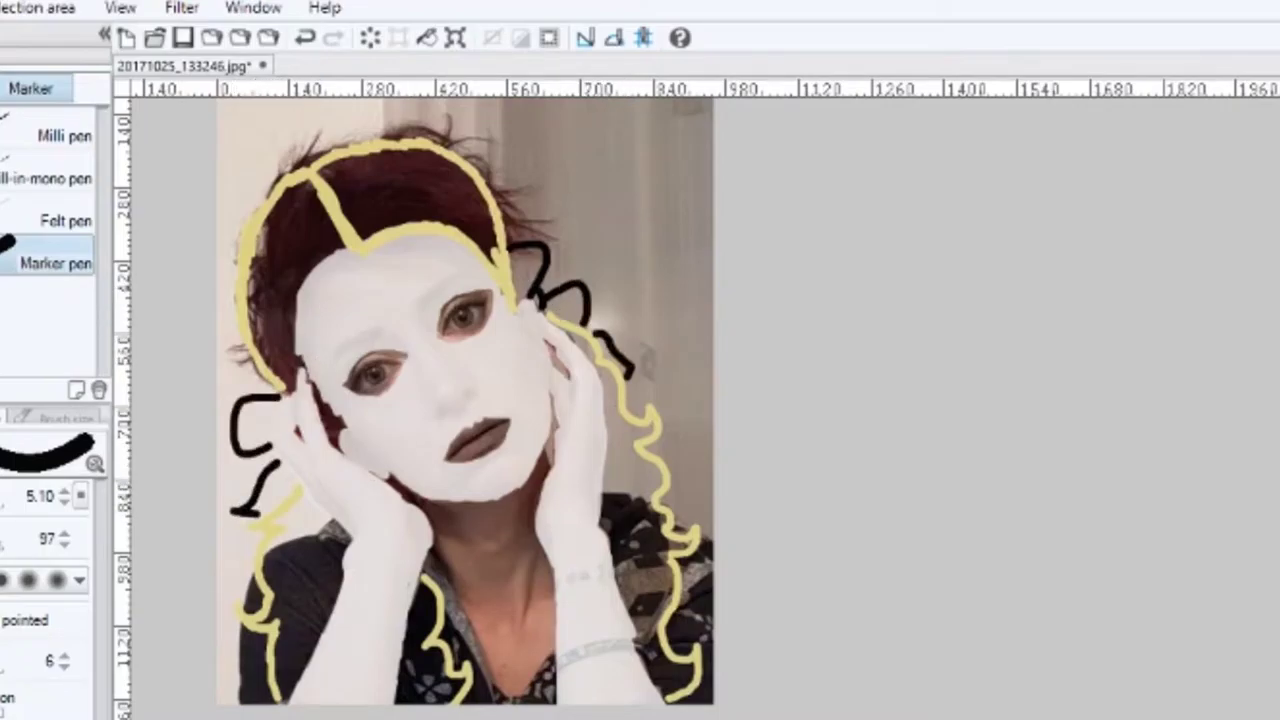
Step: Fill the hair crown and the wavy locks on both sides with yellow, up to their outlines
key(x)
mouse_move(300, 298)
mouse_down()
mouse_move(305, 372)
mouse_move(345, 425)
mouse_up()
mouse_move(300, 185)
mouse_down()
mouse_move(272, 237)
mouse_move(313, 268)
mouse_move(298, 255)
mouse_move(339, 240)
mouse_move(285, 300)
mouse_move(334, 456)
mouse_up()
mouse_move(300, 498)
mouse_down()
mouse_move(264, 517)
mouse_move(285, 579)
mouse_move(300, 569)
mouse_move(281, 589)
mouse_move(290, 535)
mouse_move(322, 549)
mouse_move(290, 530)
mouse_up()
mouse_move(430, 600)
mouse_down()
mouse_move(405, 690)
mouse_move(401, 609)
mouse_up()
mouse_move(401, 690)
mouse_down()
mouse_move(450, 688)
mouse_move(424, 655)
mouse_up()
mouse_move(322, 168)
mouse_down()
mouse_move(336, 180)
mouse_move(465, 180)
mouse_move(420, 205)
mouse_move(345, 210)
mouse_move(392, 193)
mouse_up()
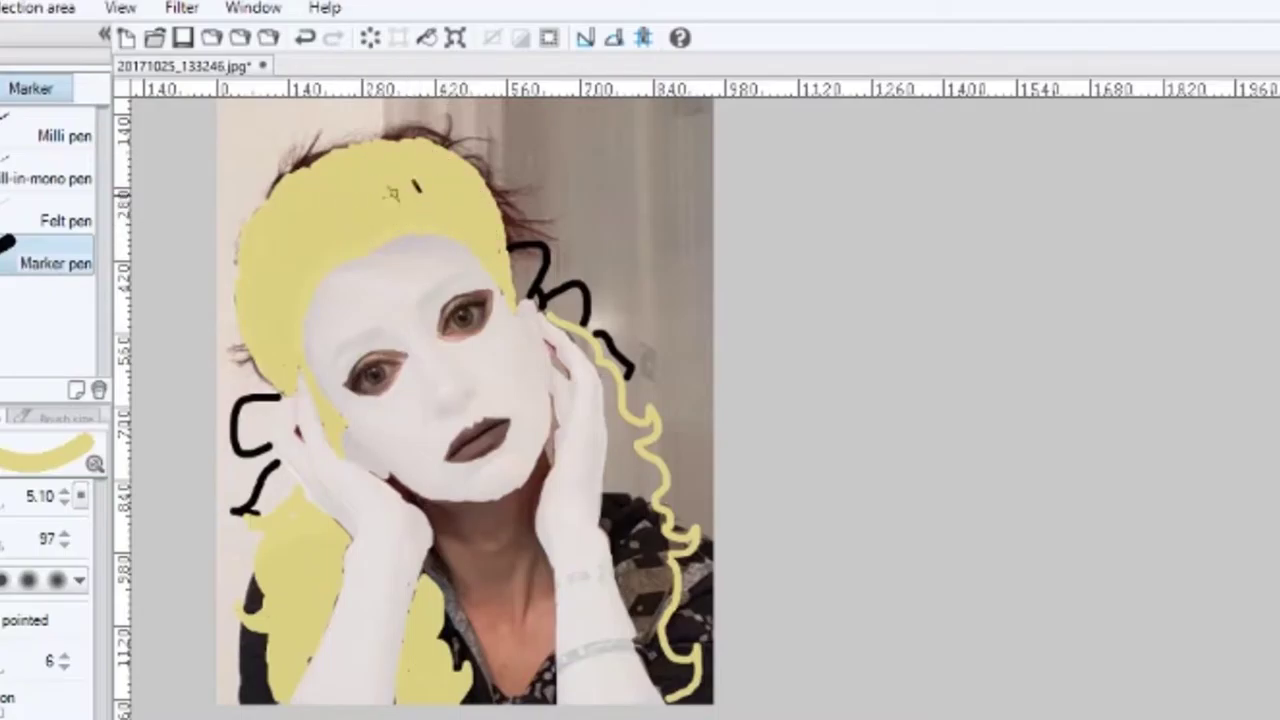
mouse_move(556, 320)
mouse_down()
mouse_move(606, 395)
mouse_move(610, 488)
mouse_move(648, 660)
mouse_move(605, 530)
mouse_move(660, 620)
mouse_move(675, 690)
mouse_up()
mouse_move(615, 500)
mouse_down()
mouse_move(660, 545)
mouse_move(659, 480)
mouse_move(623, 435)
mouse_move(634, 445)
mouse_move(607, 515)
mouse_up()
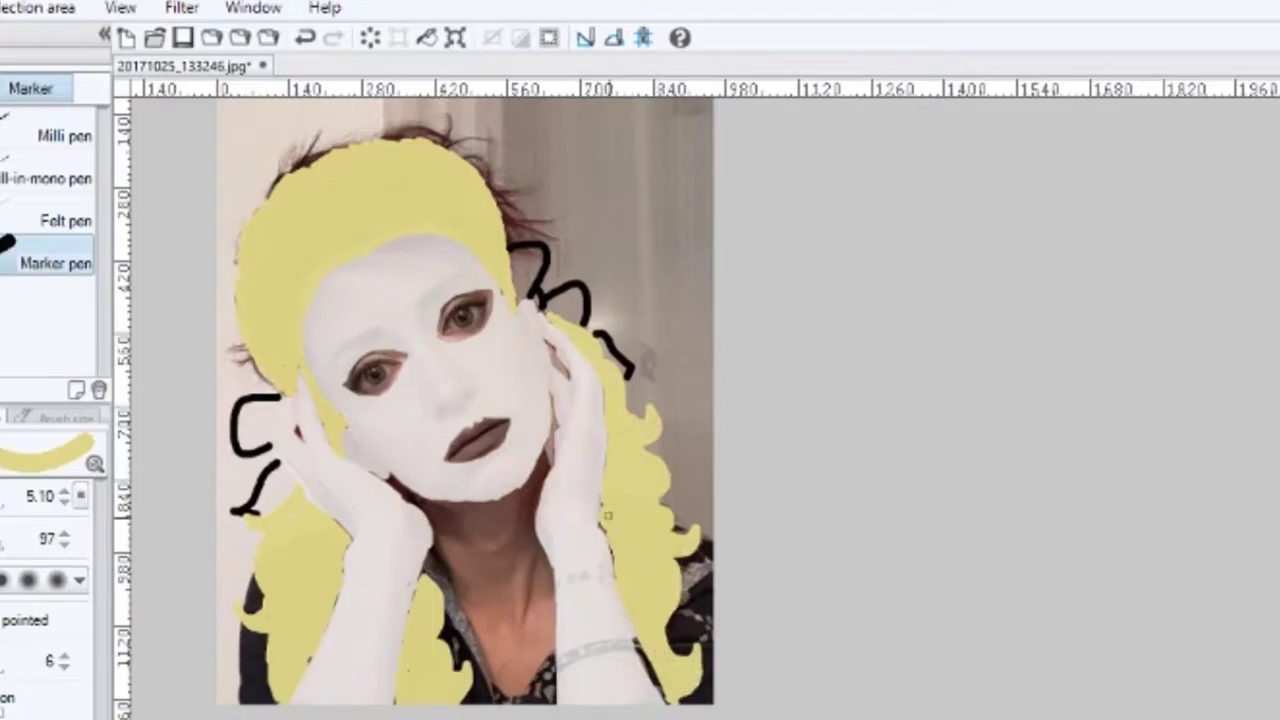
Step: Fill the bow loops and ribbon tails on both sides of the head with black
key(x)
mouse_move(513, 254)
mouse_down()
mouse_move(546, 300)
mouse_move(577, 292)
mouse_move(572, 312)
mouse_move(626, 358)
mouse_up()
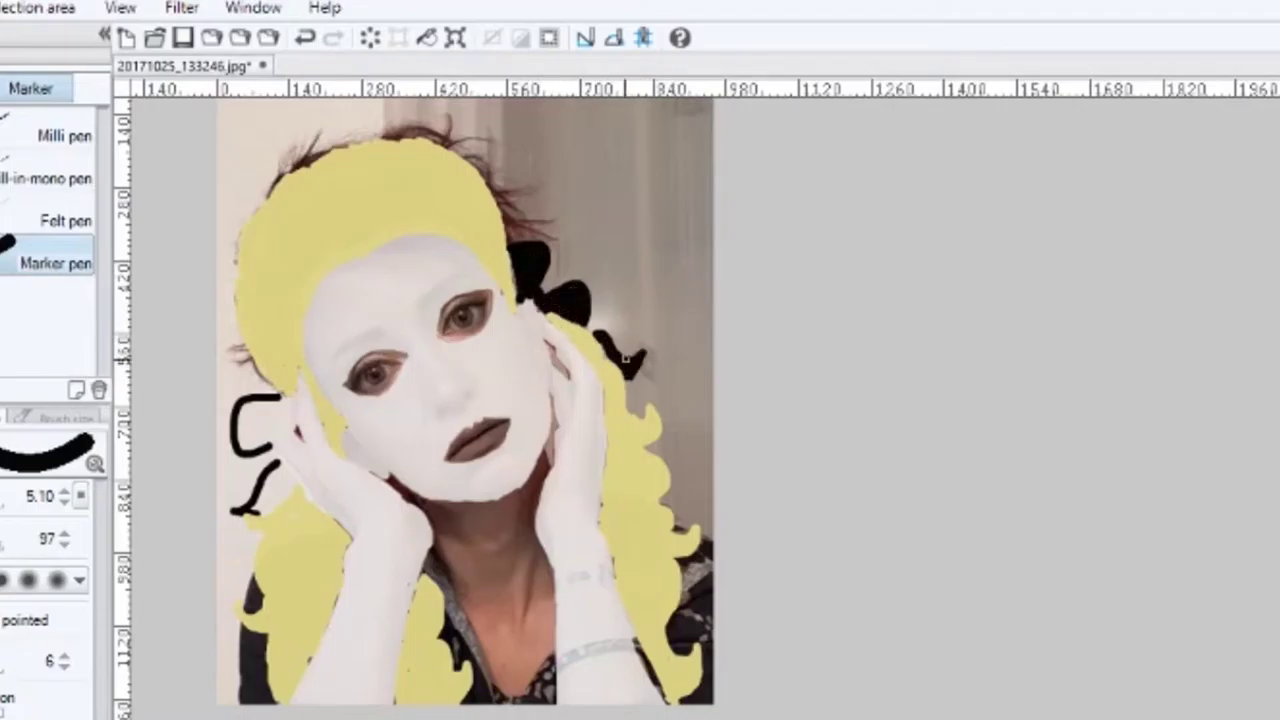
mouse_move(270, 403)
mouse_down()
mouse_move(252, 431)
mouse_move(278, 471)
mouse_move(264, 509)
mouse_move(296, 500)
mouse_up()
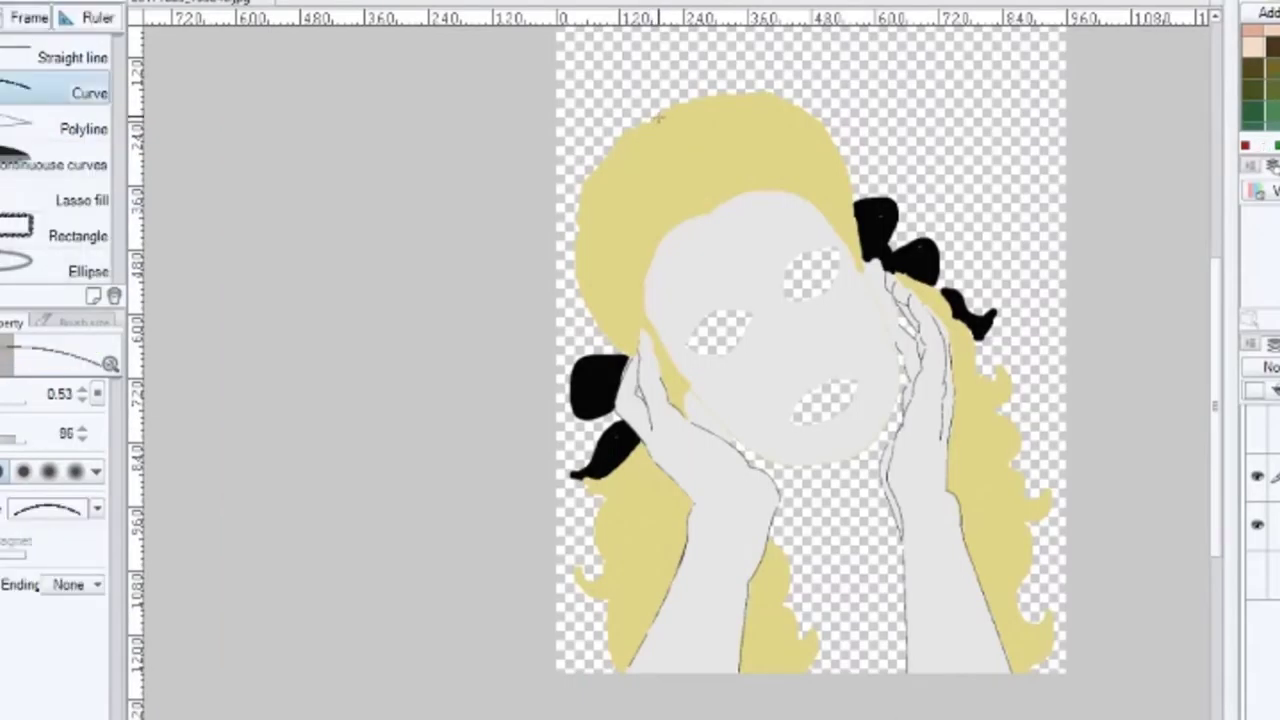
Step: Trace the hair's upper contour from the parting to the ear on the image's right with thin dark Curve lines
drag(655, 122, 861, 265)
click(751, 86)
click(786, 79)
click(865, 156)
click(863, 237)
Step: Trace the hairline around the forehead and down the cheek with thin Curve lines
drag(714, 207, 690, 384)
click(775, 174)
click(850, 230)
click(649, 231)
click(643, 314)
click(677, 376)
Step: Trace the hair's outer contour from the parting down to the hand on the image's left
mouse_move(654, 121)
mouse_down()
mouse_move(604, 160)
mouse_move(580, 230)
mouse_move(602, 327)
mouse_up()
click(609, 128)
click(567, 194)
click(569, 286)
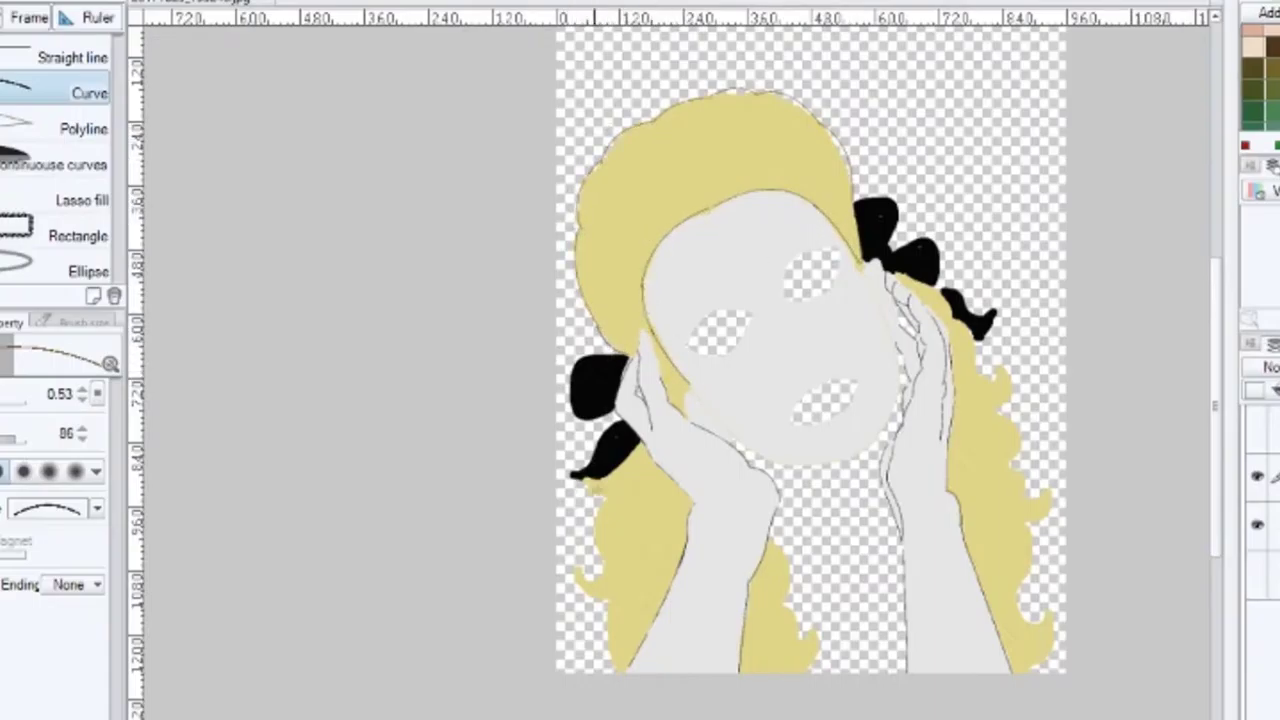
Step: Trace the edges of the wavy locks on both sides of the image's left arm with curves
mouse_move(580, 485)
mouse_down()
mouse_move(606, 532)
mouse_move(577, 568)
mouse_move(606, 600)
mouse_move(619, 672)
mouse_up()
click(569, 571)
click(590, 601)
click(603, 640)
drag(768, 541, 799, 637)
click(793, 556)
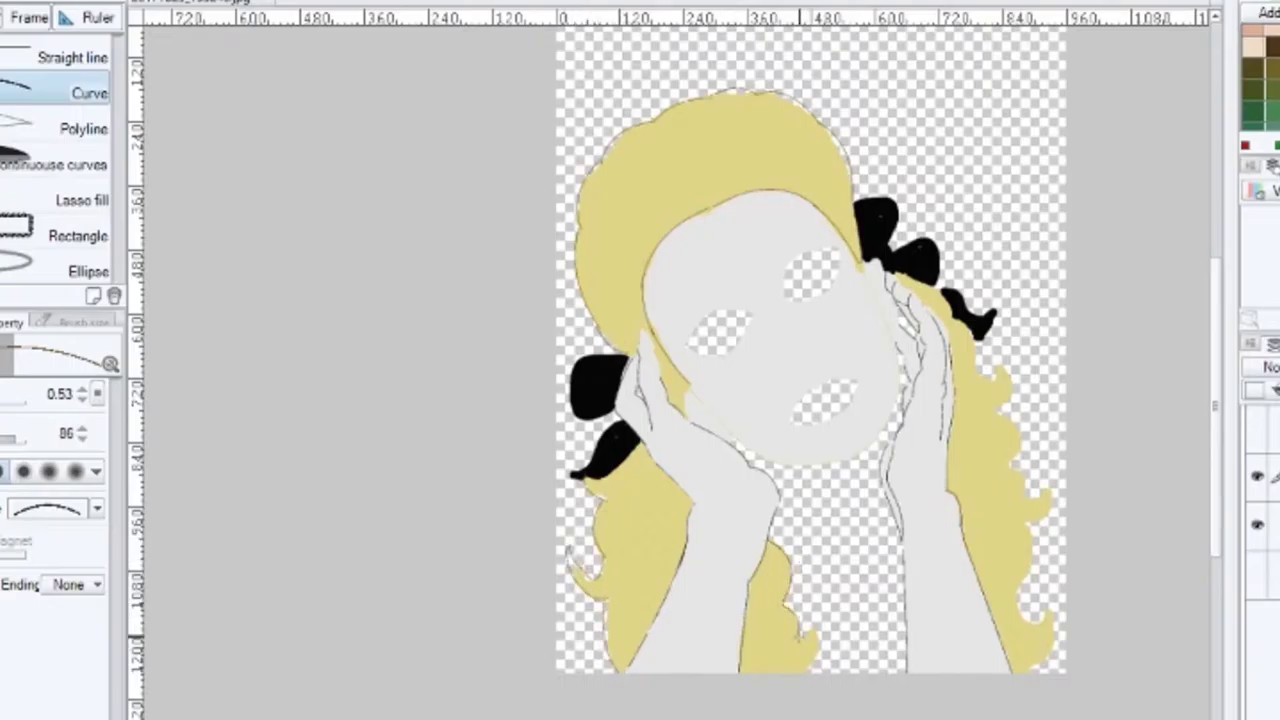
drag(815, 588, 810, 670)
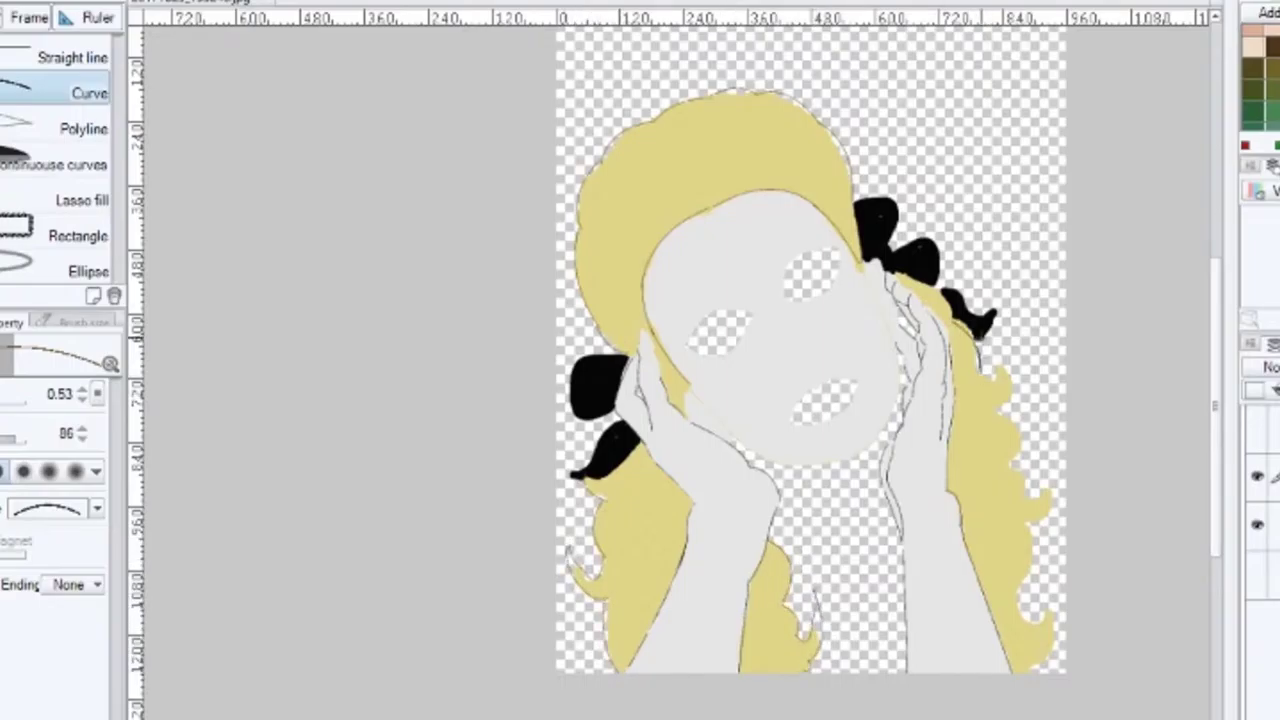
Step: Trace the wavy lock along the image's right edge with curves, adding pointed curl tips
drag(982, 352, 1011, 407)
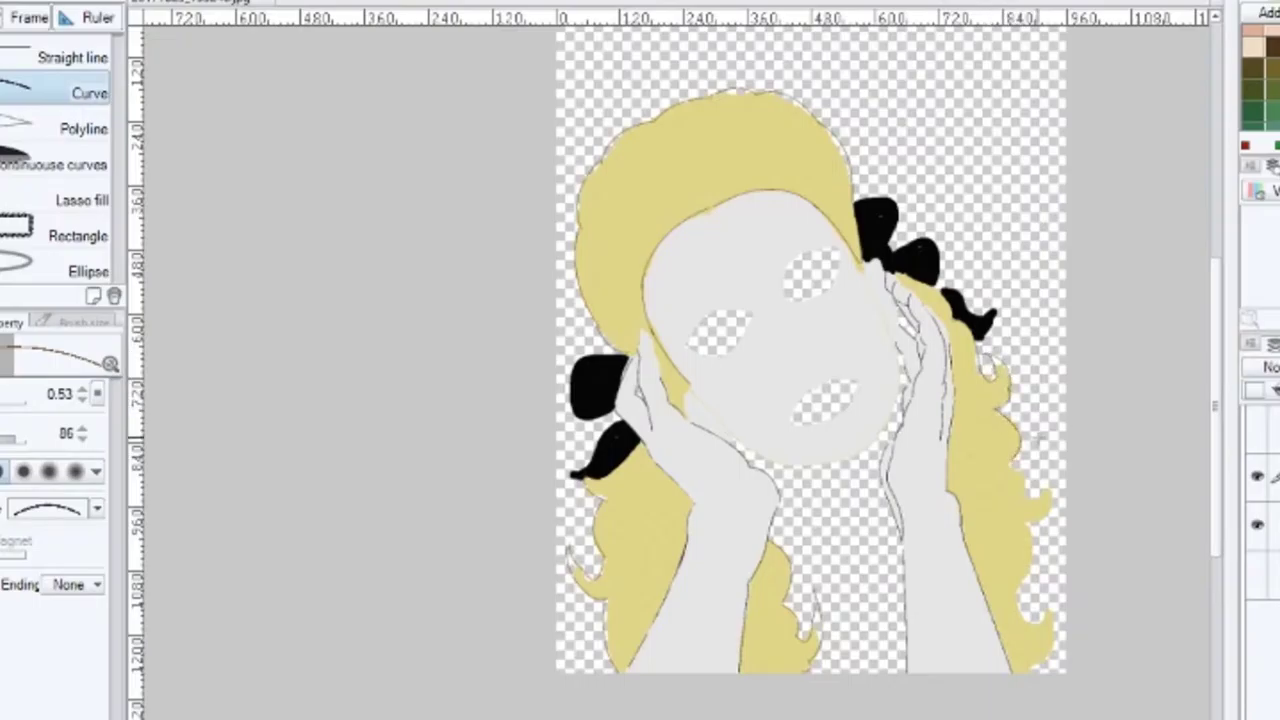
click(1014, 488)
drag(1024, 490, 1046, 488)
click(1040, 500)
mouse_move(1038, 437)
mouse_down()
mouse_move(1052, 490)
mouse_move(1026, 518)
mouse_move(1021, 592)
mouse_move(1046, 622)
mouse_up()
click(1066, 470)
click(1044, 516)
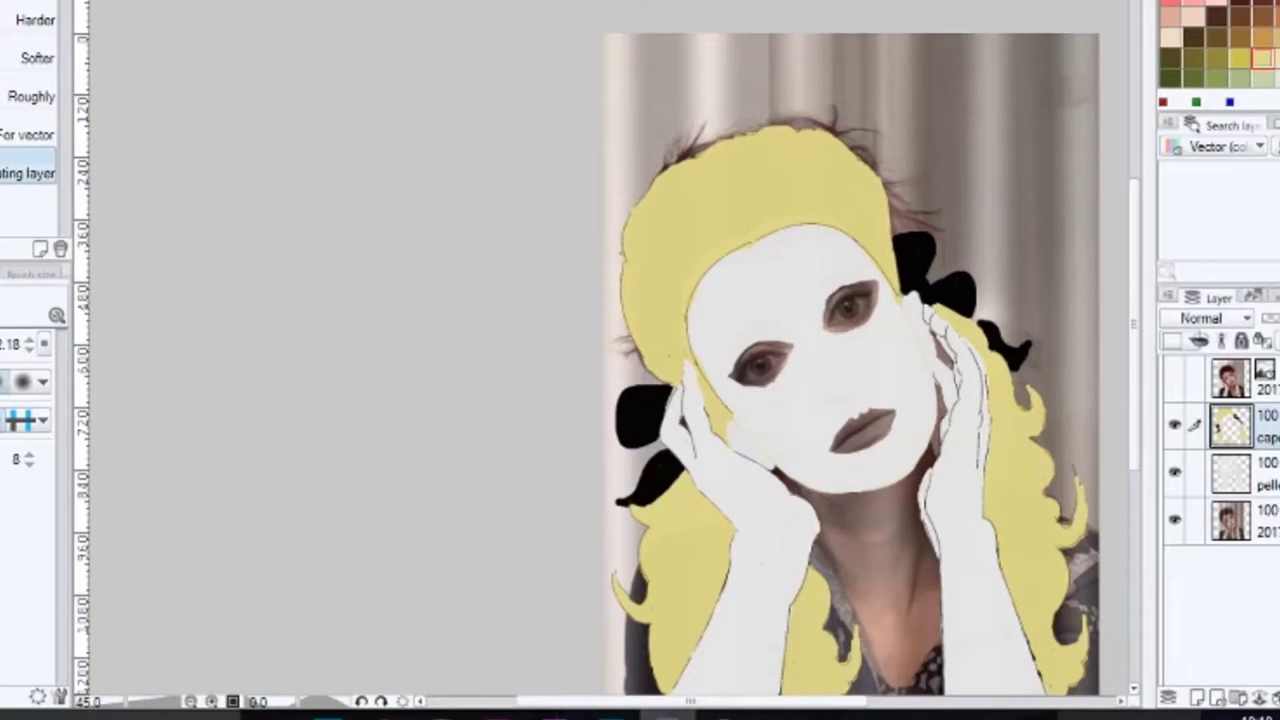
Step: Draw loose yellow strands around the top and sides of the head with the Marker pen at size 1.64
key(p)
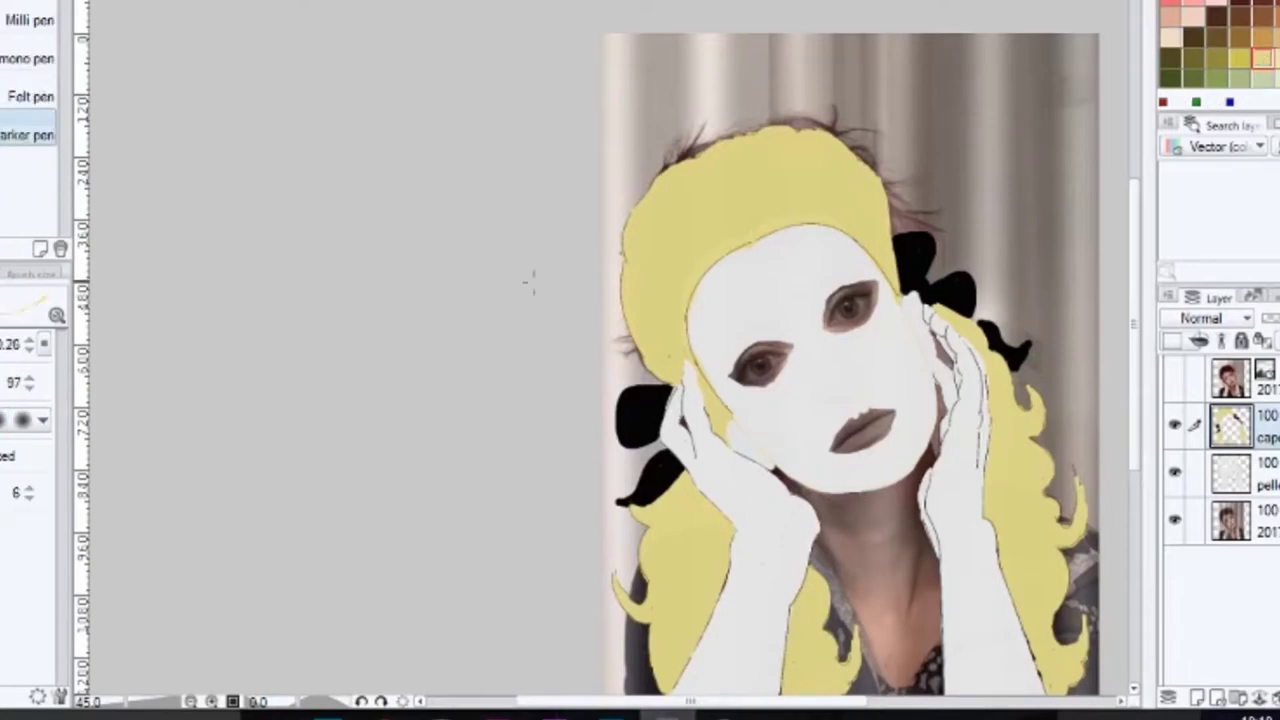
click(2, 344)
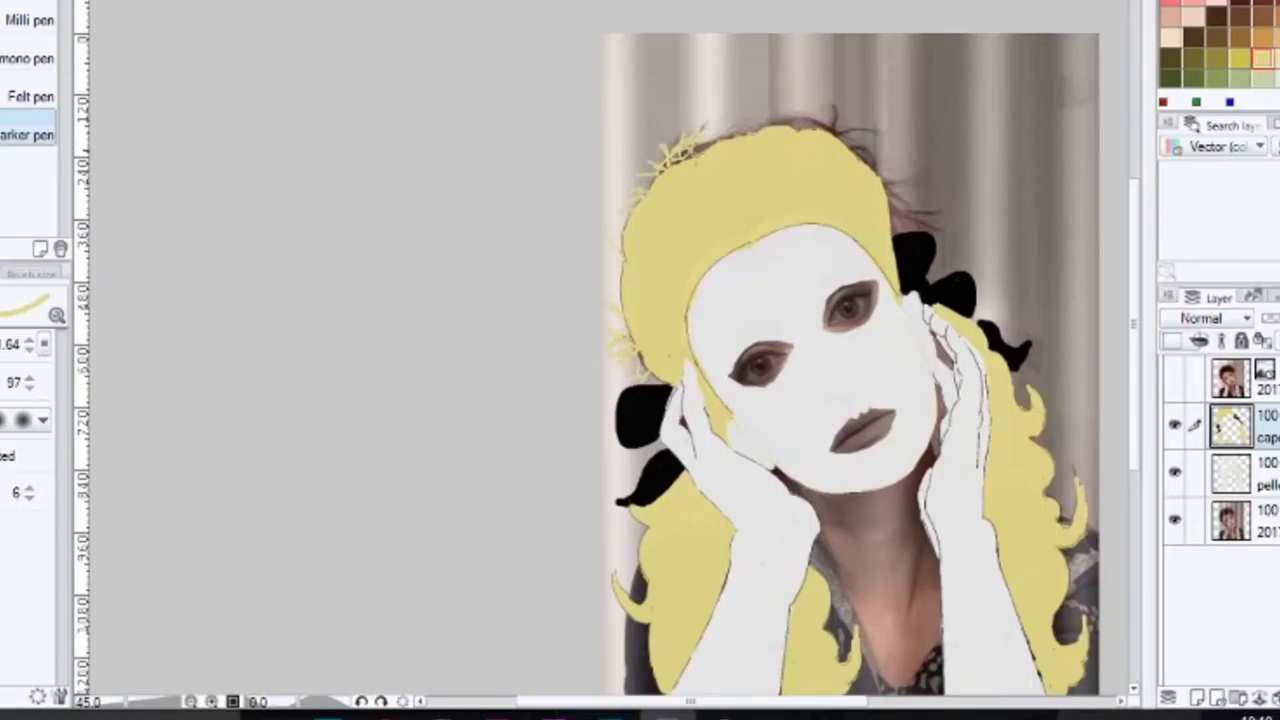
drag(826, 130, 831, 108)
drag(762, 132, 790, 113)
drag(834, 134, 888, 127)
drag(856, 150, 914, 172)
mouse_move(888, 198)
mouse_down()
mouse_move(912, 186)
mouse_move(932, 226)
mouse_up()
drag(890, 216, 934, 222)
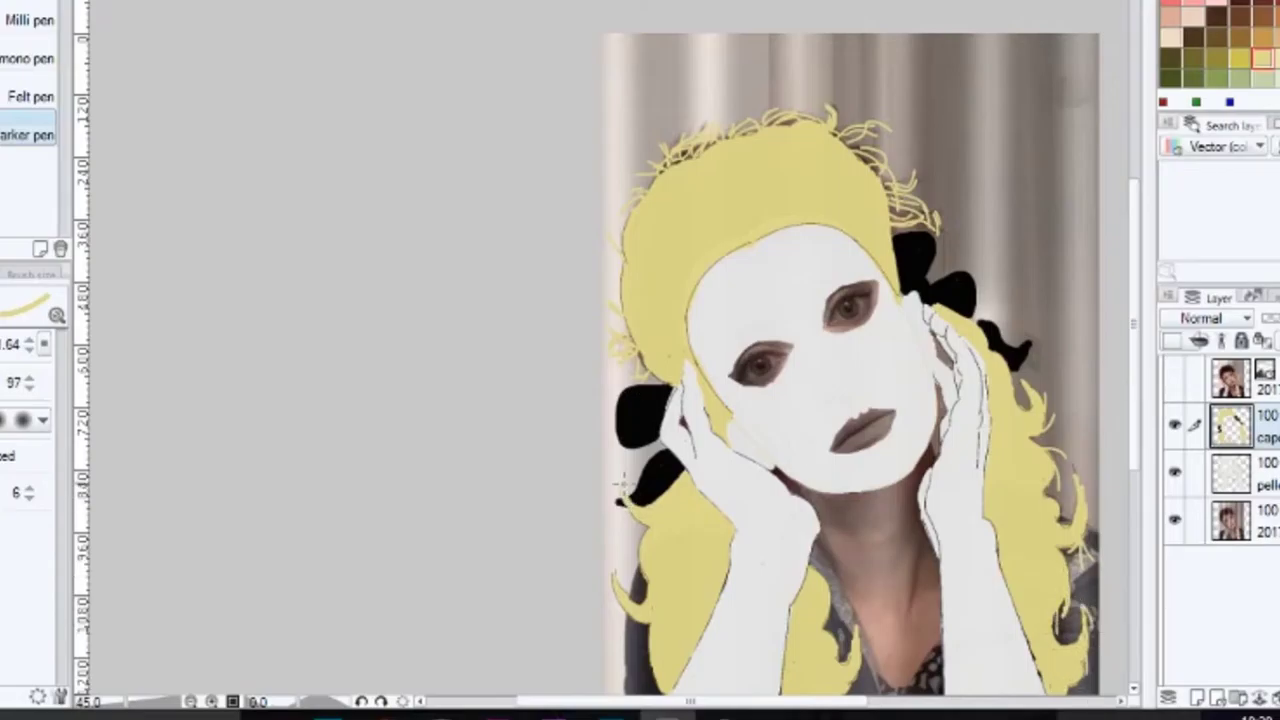
Step: Add loose yellow strands along the lower locks on the image's left and beside the crown
drag(642, 558, 634, 594)
drag(648, 622, 630, 636)
drag(647, 628, 630, 664)
drag(818, 568, 884, 690)
drag(849, 150, 888, 164)
Step: Draw stray yellow hair strands overlapping the black bows on both sides
drag(900, 230, 915, 282)
drag(945, 306, 976, 314)
drag(988, 320, 1004, 342)
drag(676, 380, 632, 434)
drag(668, 452, 660, 496)
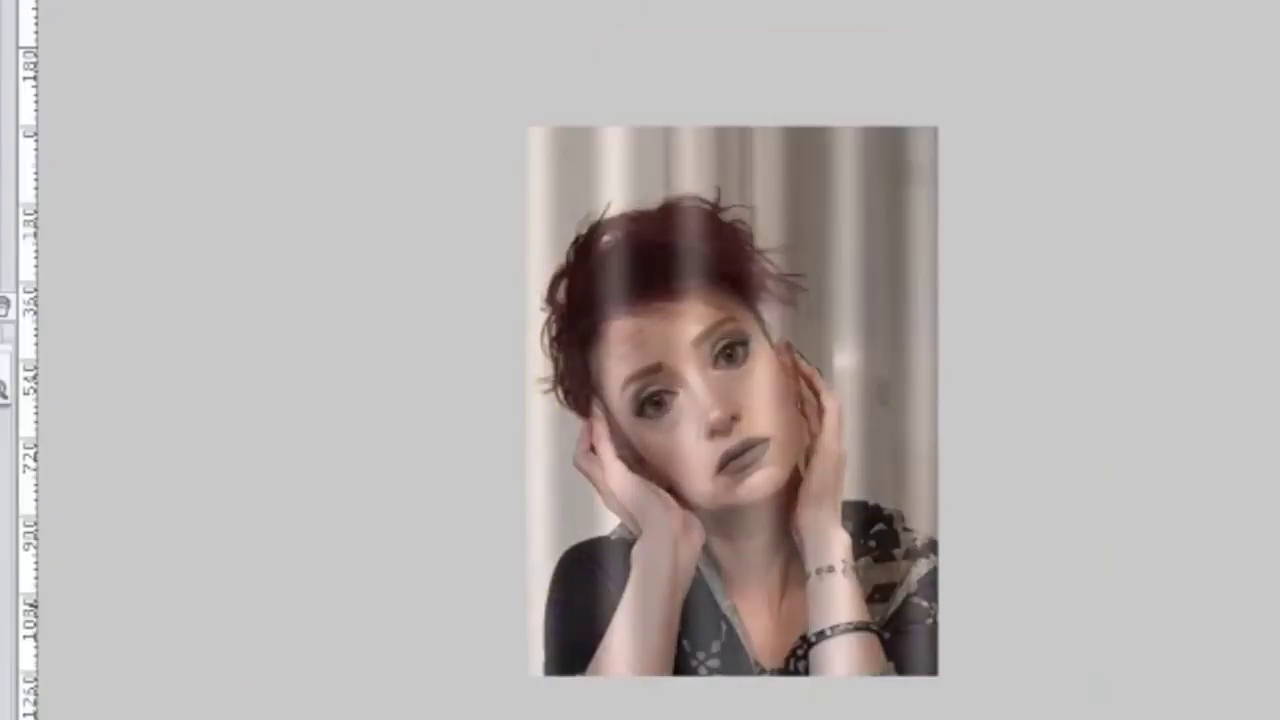
Step: Paint a black dress with a white ruffled collar and fill the neck with light grey
mouse_move(638, 596)
mouse_down()
mouse_move(578, 540)
mouse_move(556, 690)
mouse_move(780, 630)
mouse_move(925, 610)
mouse_up()
mouse_move(848, 506)
mouse_down()
mouse_move(914, 612)
mouse_move(800, 546)
mouse_move(555, 637)
mouse_move(588, 572)
mouse_up()
drag(747, 484, 748, 546)
mouse_move(606, 318)
mouse_down()
mouse_move(637, 346)
mouse_move(770, 330)
mouse_move(690, 480)
mouse_move(650, 400)
mouse_move(606, 490)
mouse_move(612, 450)
mouse_up()
mouse_move(788, 510)
mouse_down()
mouse_move(834, 460)
mouse_move(832, 420)
mouse_up()
mouse_move(610, 340)
mouse_down()
mouse_move(580, 378)
mouse_move(745, 305)
mouse_up()
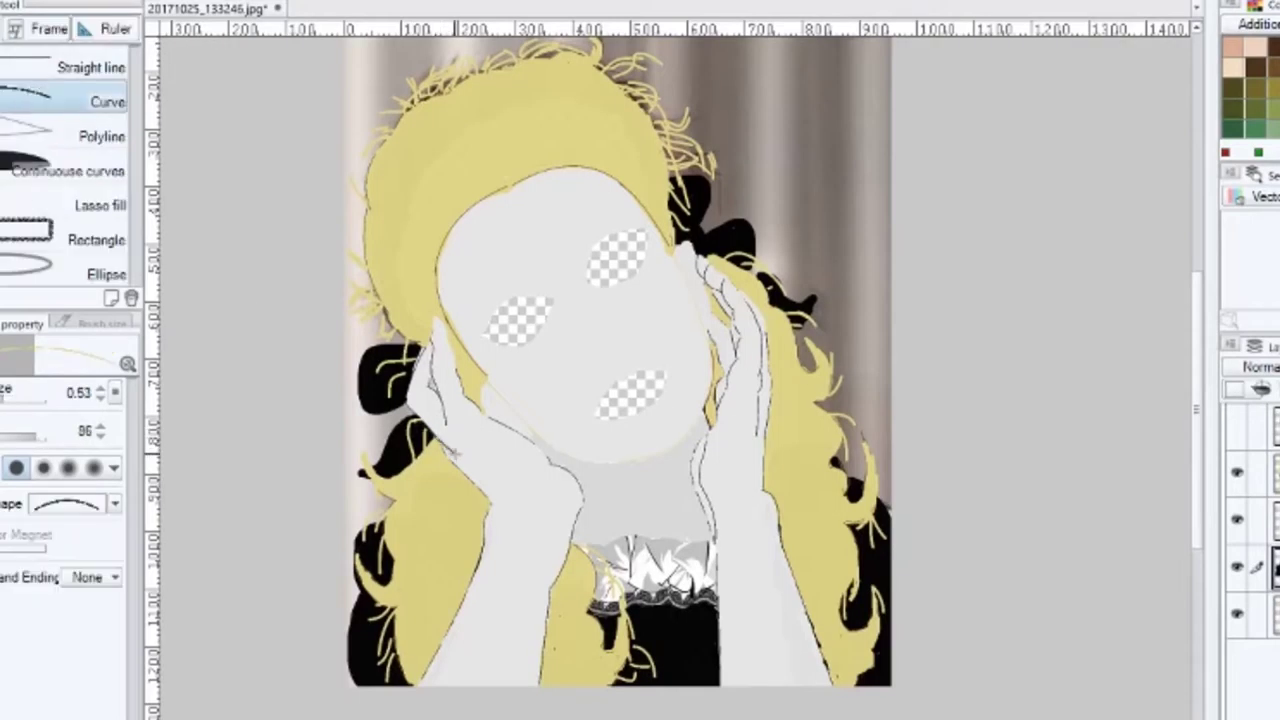
Step: Draw curved sleeve edges across both hands and wrists on the skin layer
click(1240, 522)
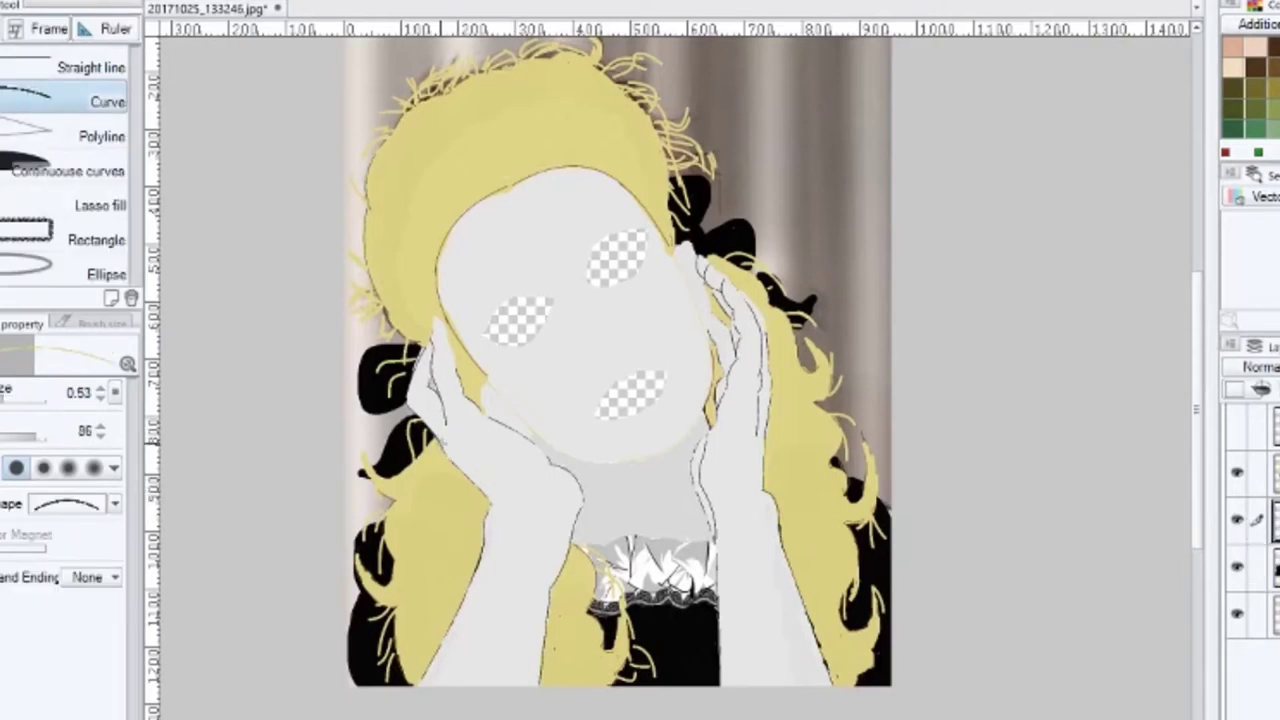
drag(441, 441, 553, 582)
click(524, 500)
click(548, 530)
drag(757, 436, 718, 534)
Step: Fill the sleeves on both forearms with black using the Marker pen
key(p)
mouse_move(486, 623)
mouse_down()
mouse_move(446, 682)
mouse_move(479, 592)
mouse_move(535, 680)
mouse_up()
click(27, 399)
mouse_move(731, 548)
mouse_down()
mouse_move(731, 670)
mouse_move(820, 672)
mouse_move(740, 615)
mouse_move(750, 495)
mouse_up()
drag(520, 535, 490, 585)
drag(505, 515, 540, 615)
Step: On the hair layer, paint the sleeve borders and pointed cuff straps black with the Marker pen at size 3.84
click(1272, 473)
click(13, 399)
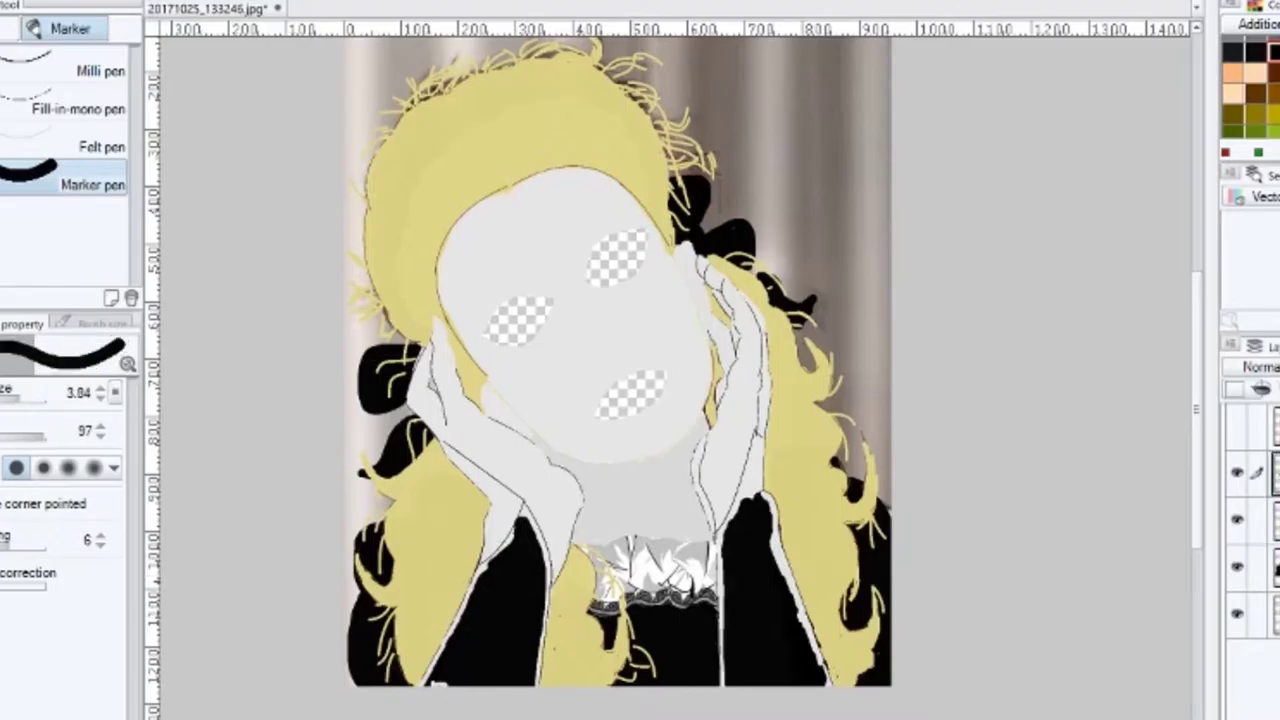
mouse_move(470, 597)
mouse_down()
mouse_move(422, 684)
mouse_move(446, 684)
mouse_up()
drag(546, 551, 549, 602)
drag(520, 503, 551, 561)
drag(485, 470, 528, 508)
mouse_move(756, 434)
mouse_down()
mouse_move(718, 558)
mouse_move(720, 636)
mouse_up()
drag(770, 536, 828, 686)
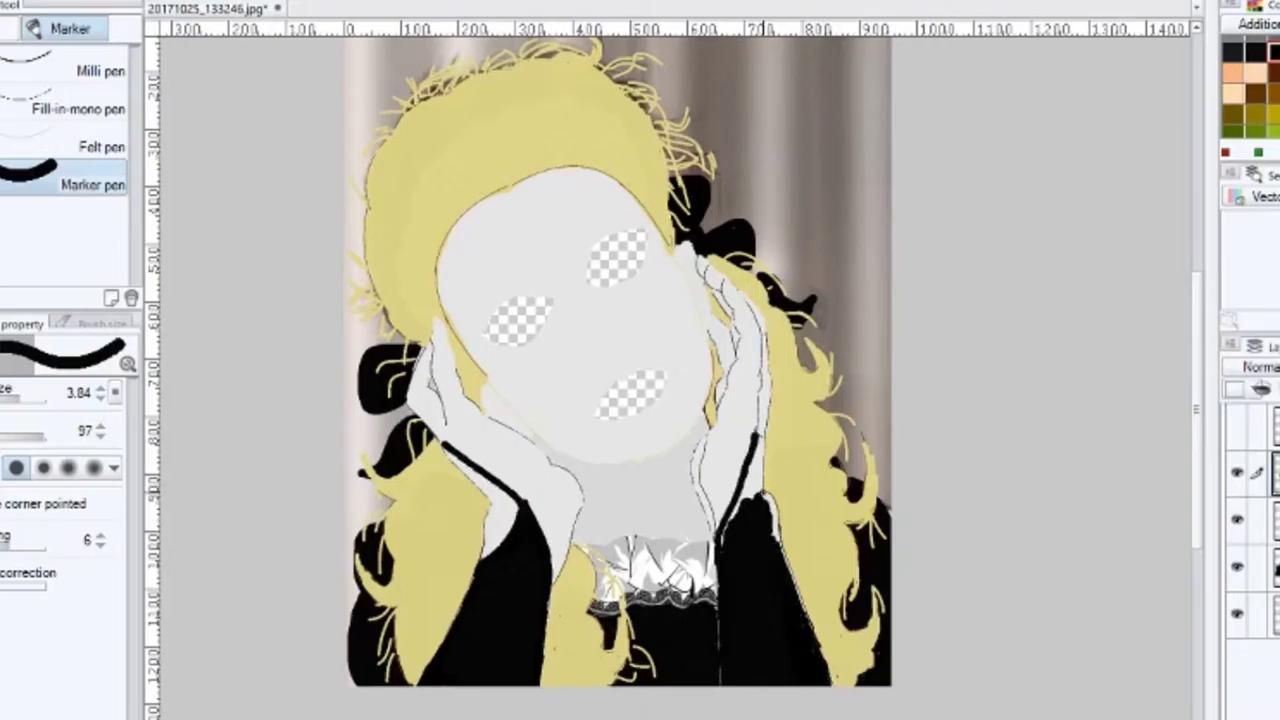
drag(762, 434, 722, 542)
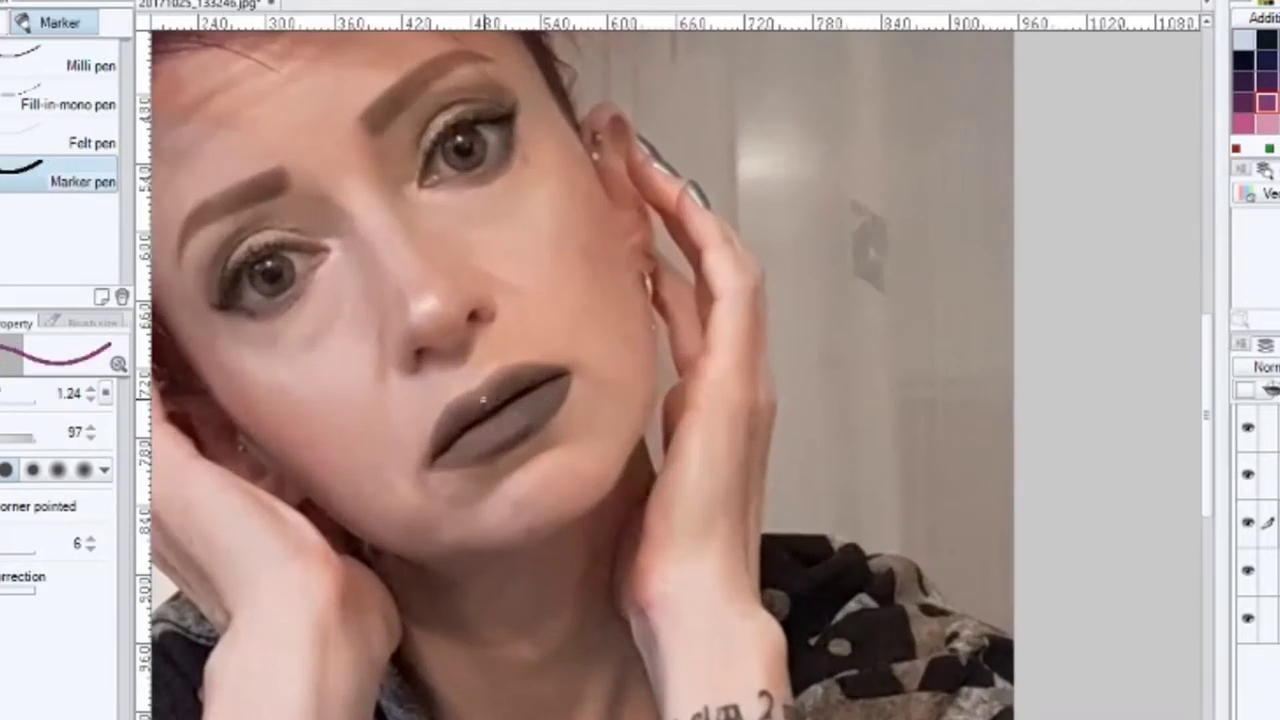
Step: Trace the lip contour with thin purple Curve lines following the reference photo
key(u)
drag(569, 376, 525, 433)
click(565, 413)
drag(436, 468, 508, 447)
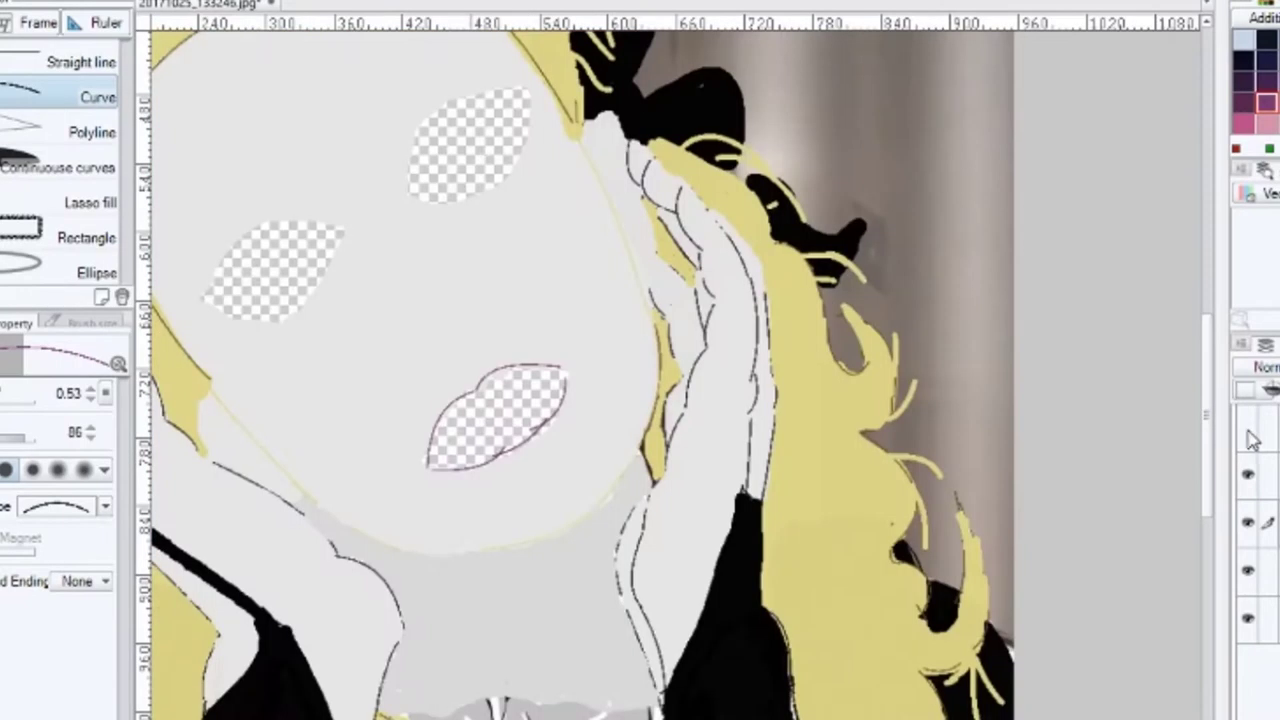
Step: Fill the lips with purple using the Marker pen at size 1.24
key(p)
drag(432, 455, 562, 374)
mouse_move(497, 455)
mouse_down()
mouse_move(540, 405)
mouse_move(485, 380)
mouse_move(555, 370)
mouse_up()
drag(488, 398, 540, 372)
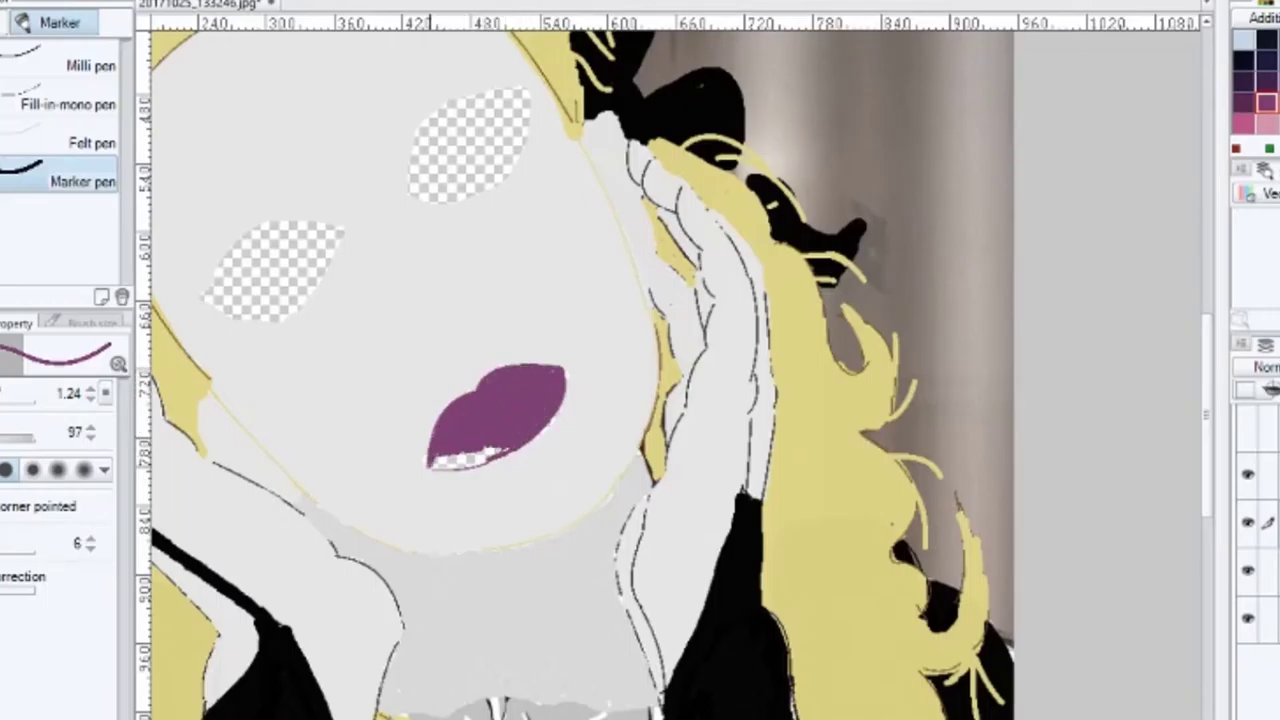
drag(472, 456, 440, 462)
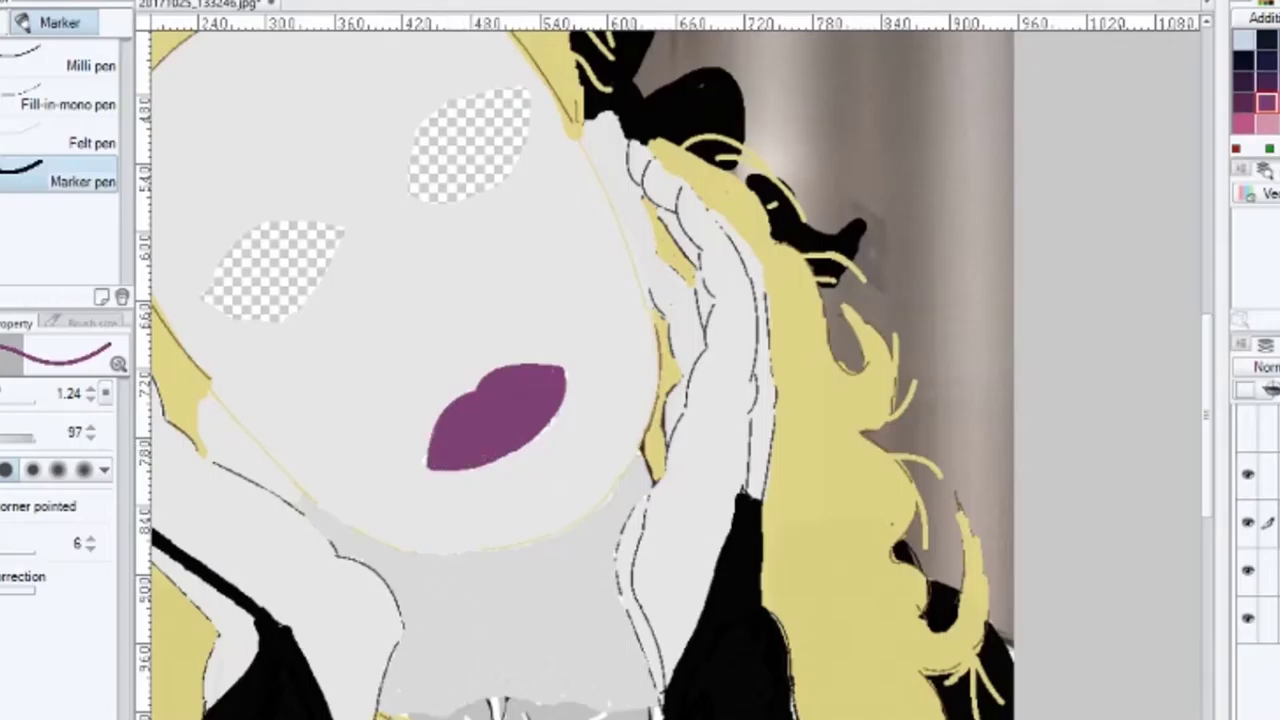
Step: Draw a dark curve along the parting between the lips over the temporarily shown reference photo
click(1247, 428)
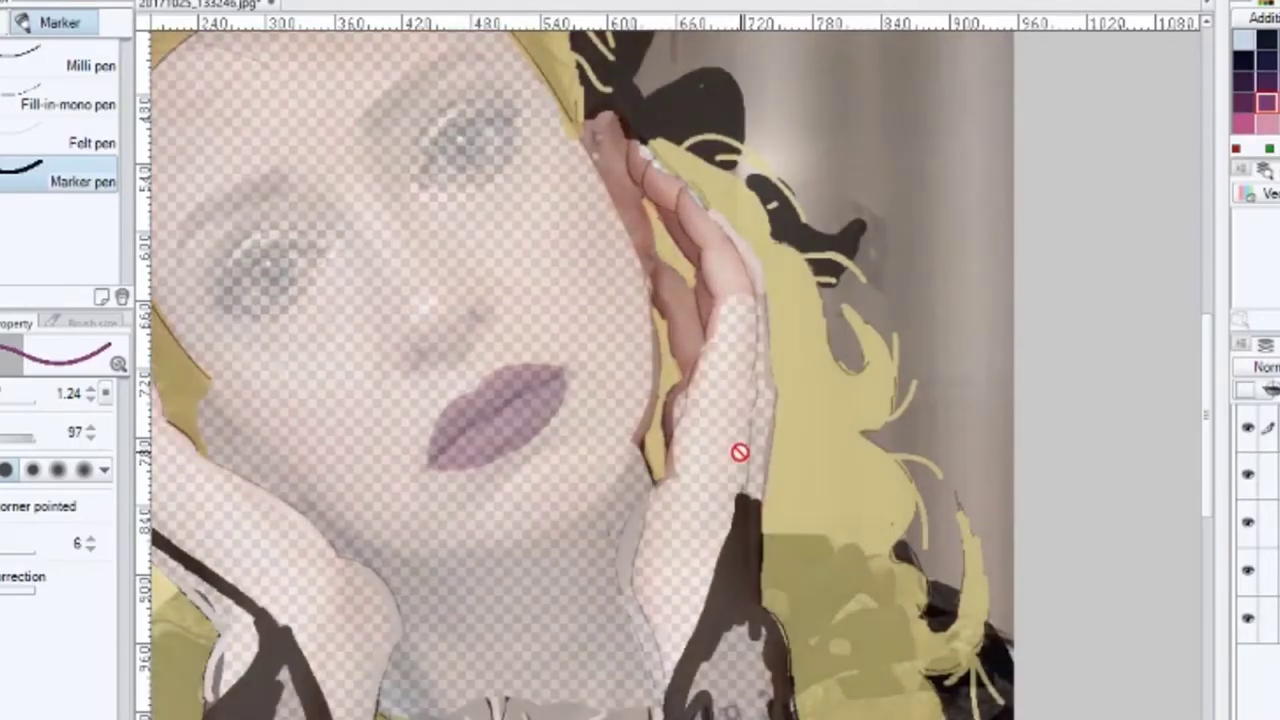
key(y)
key(u)
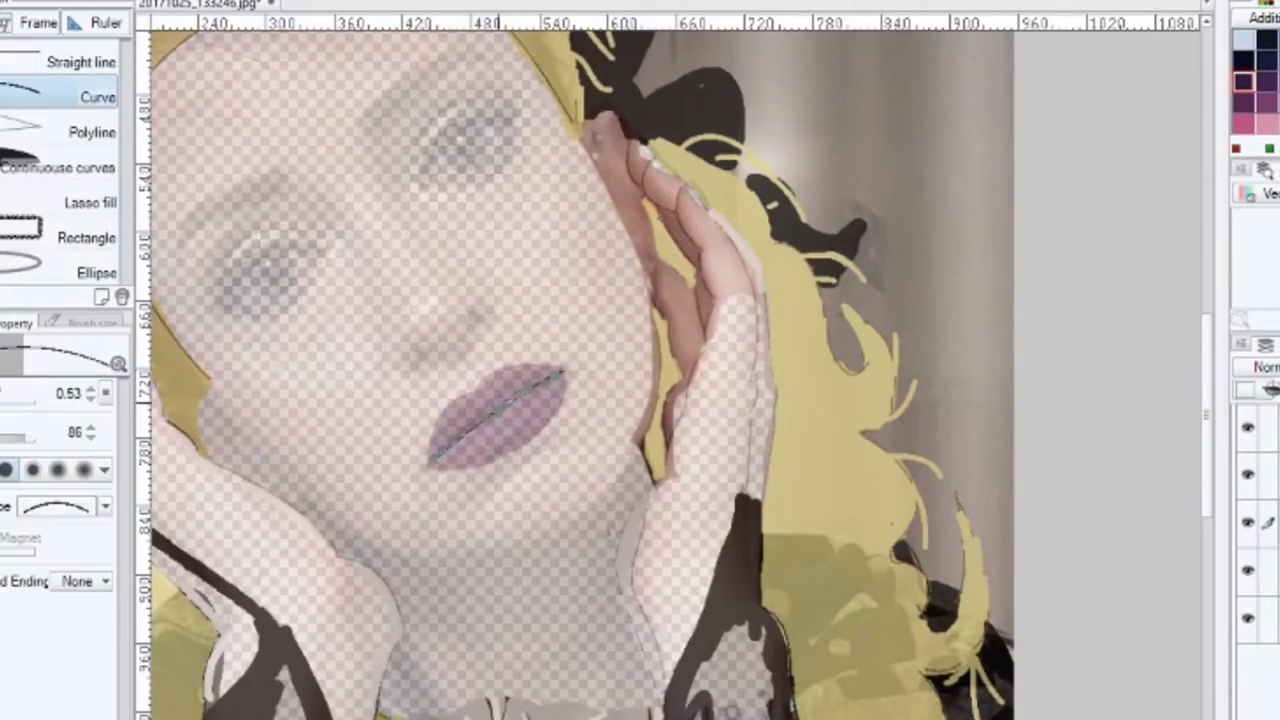
click(1247, 428)
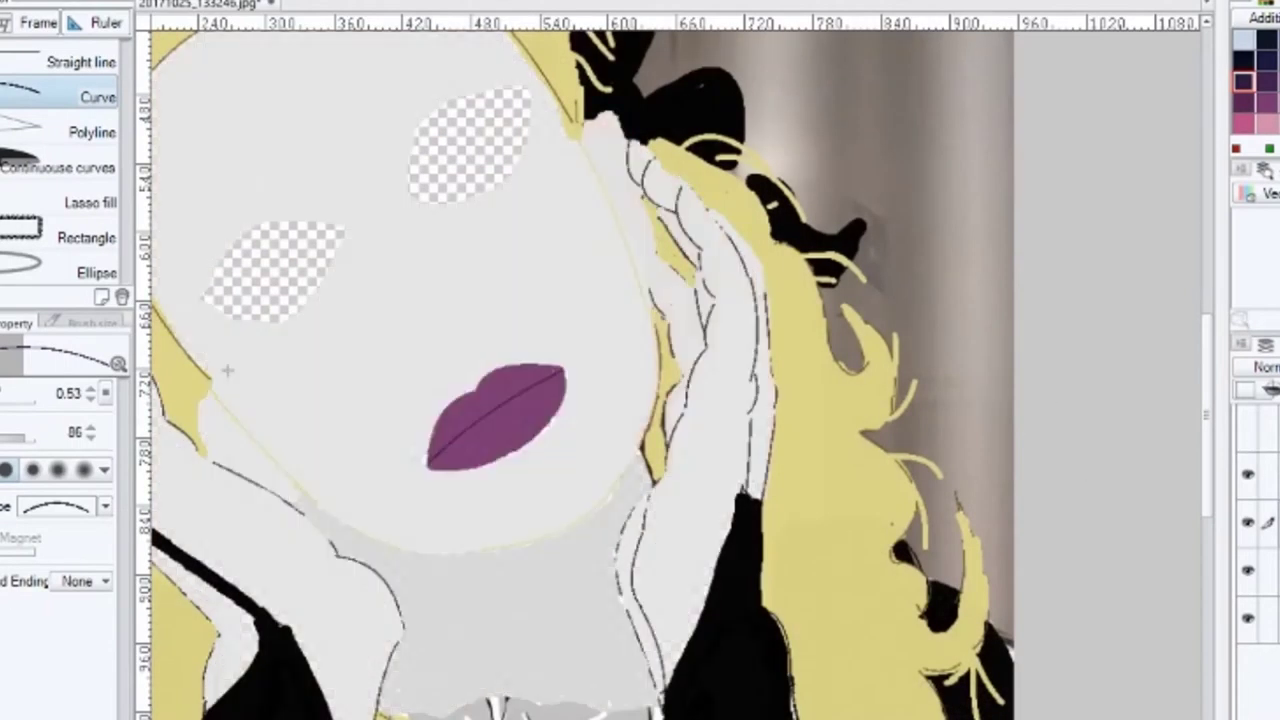
Step: Shade the lips along the parting and corners in dark purple with the Stronger airbrush at size 3.33
key(b)
key(])
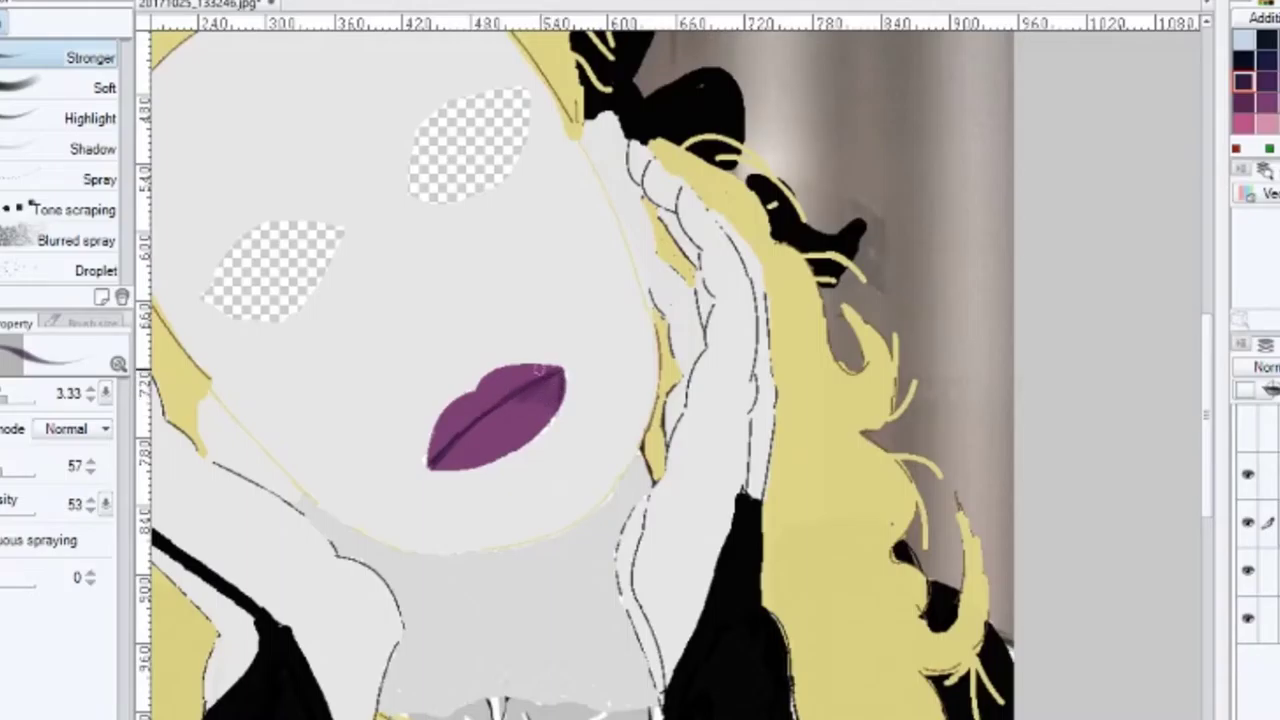
drag(448, 422, 432, 458)
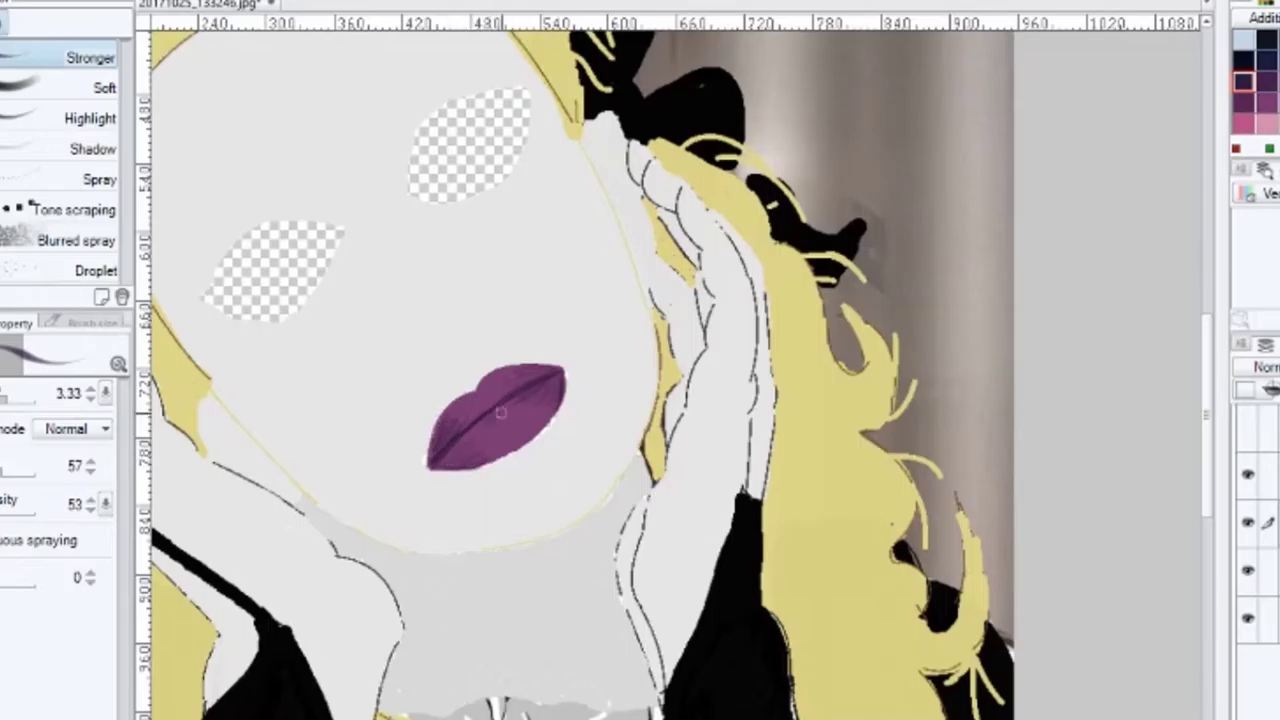
scroll(390, 473, down, 1)
drag(400, 471, 354, 494)
Step: Blend the lip shading with the lighter purple on the pelle layer using the Soft airbrush
click(1267, 103)
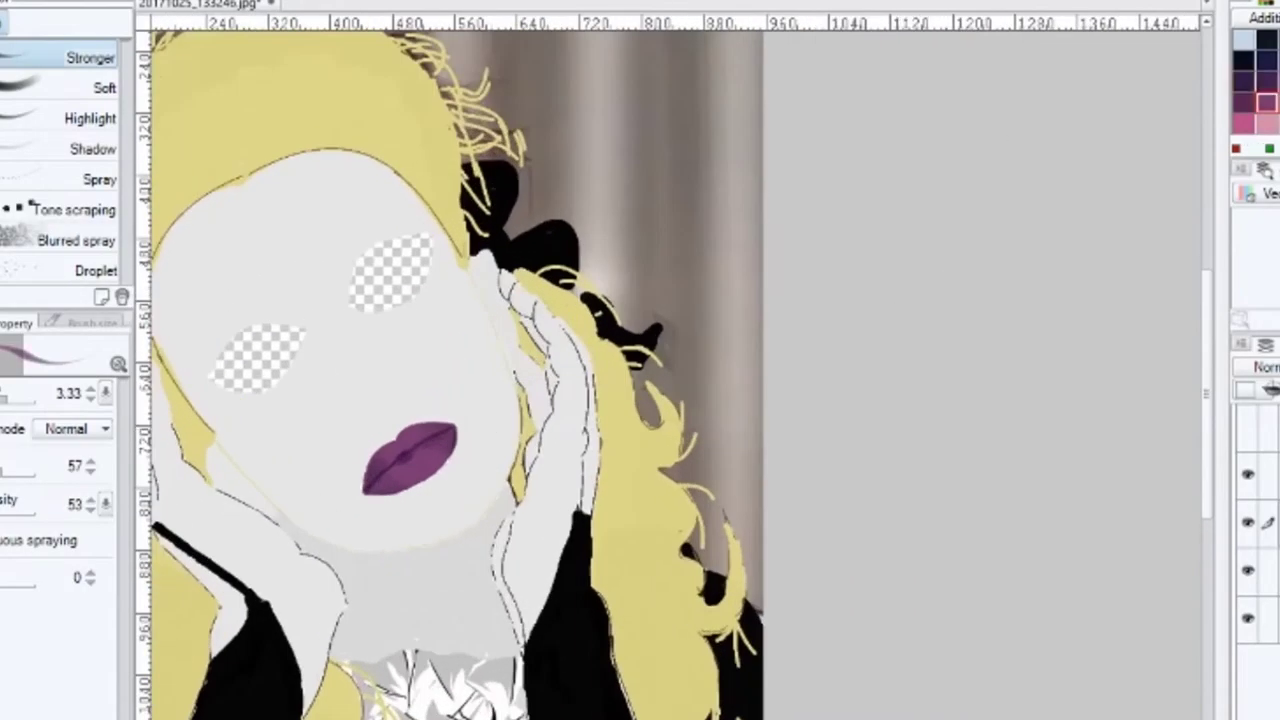
key(p)
scroll(337, 548, down, 2)
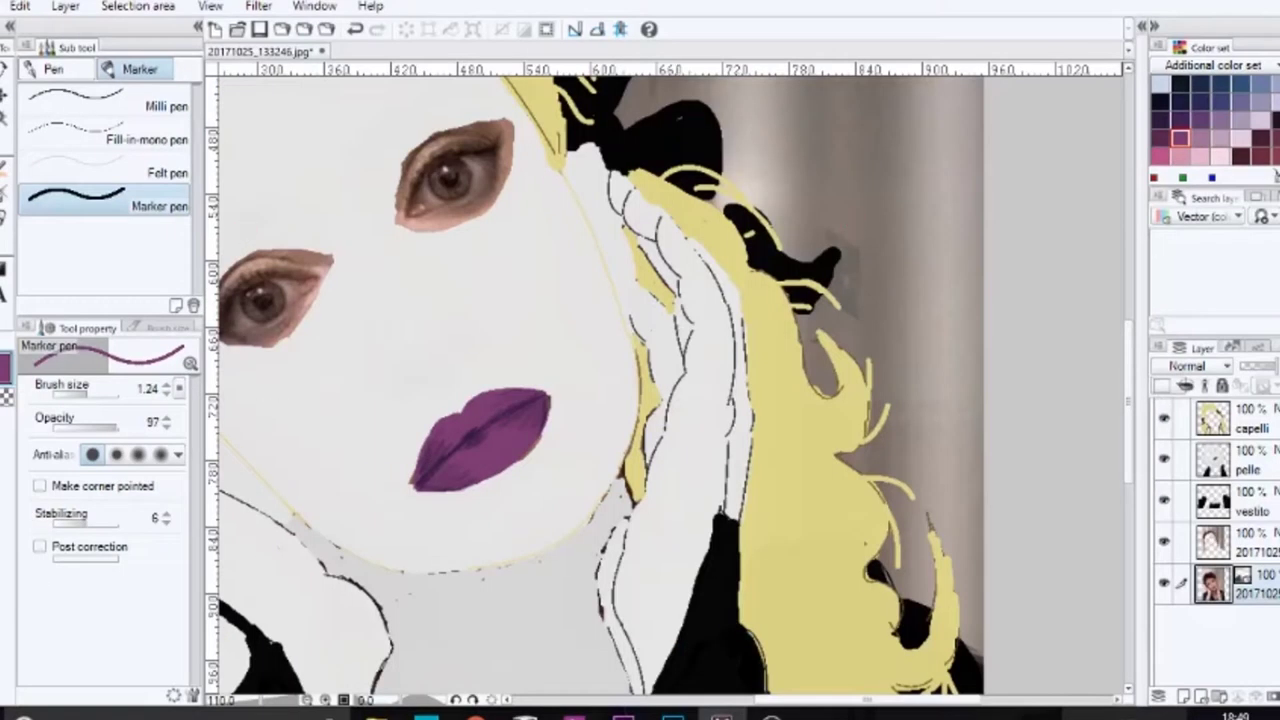
key(b)
mouse_move(428, 430)
mouse_down()
mouse_move(414, 470)
mouse_move(452, 412)
mouse_up()
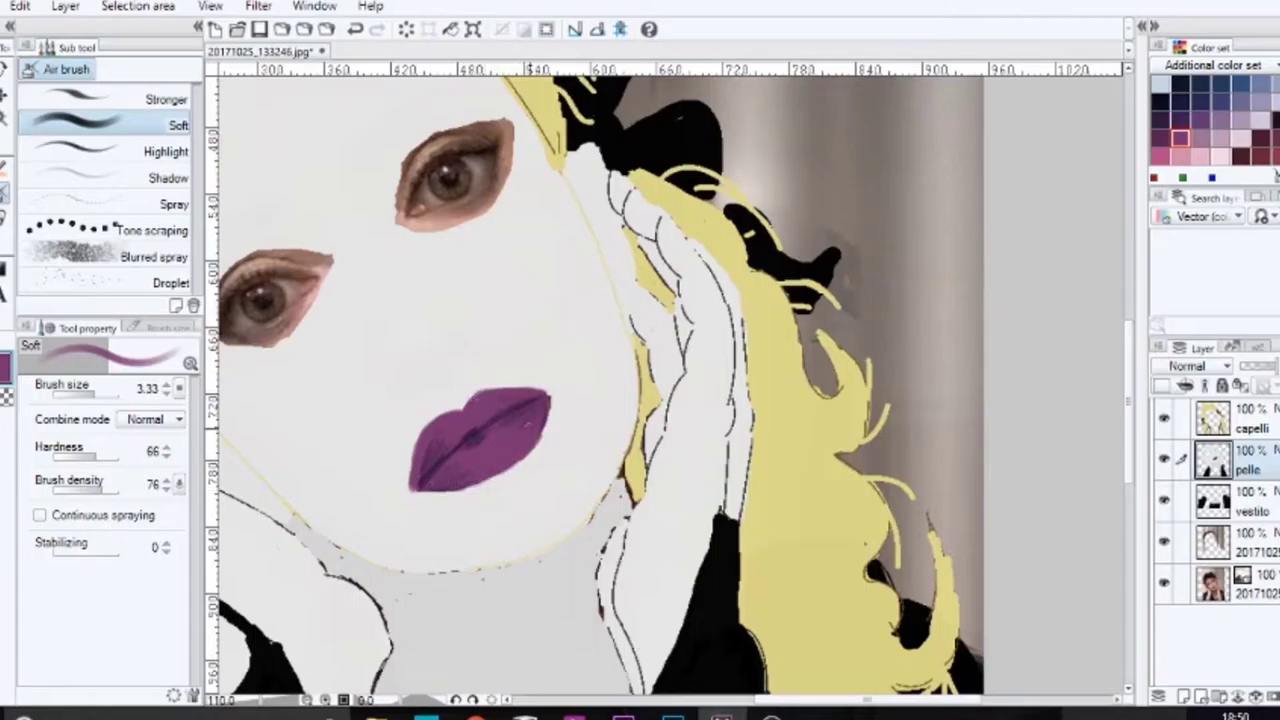
Step: Airbrush a soft black shadow beneath the character's left eye with the Soft airbrush at size 5.88, hardness 56 and density 48
click(1161, 120)
click(110, 99)
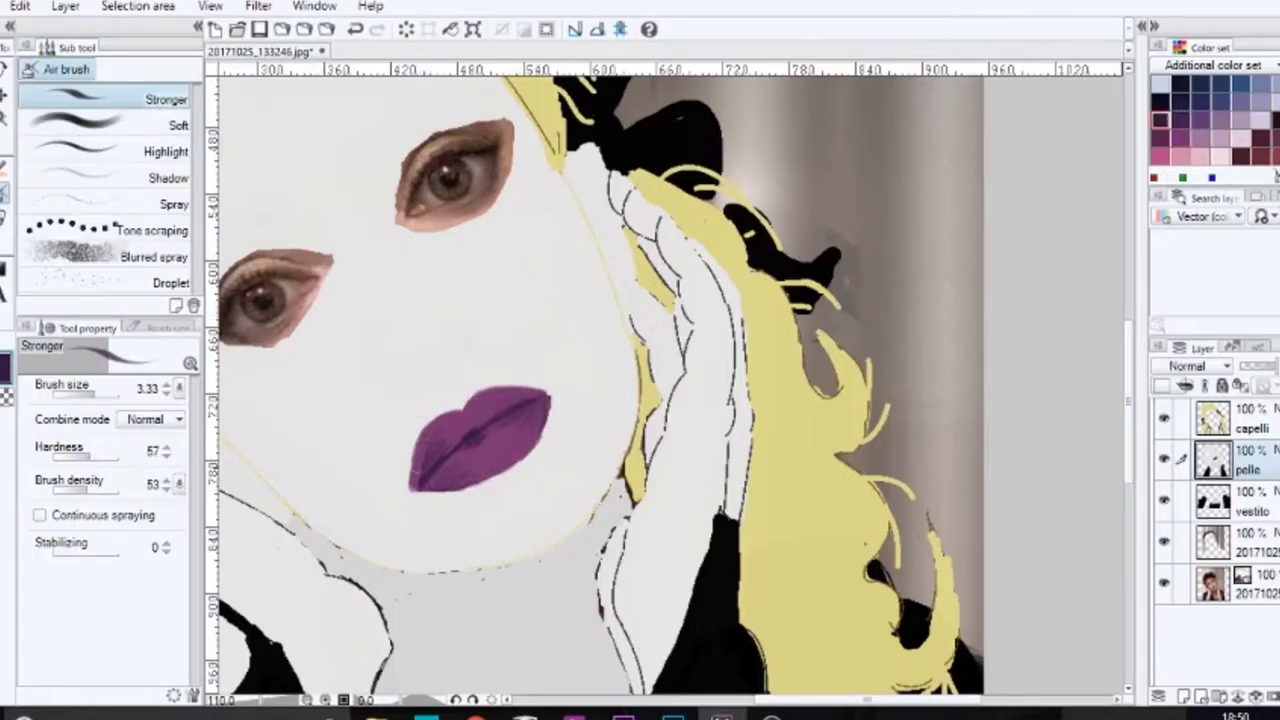
key(ctrl+0)
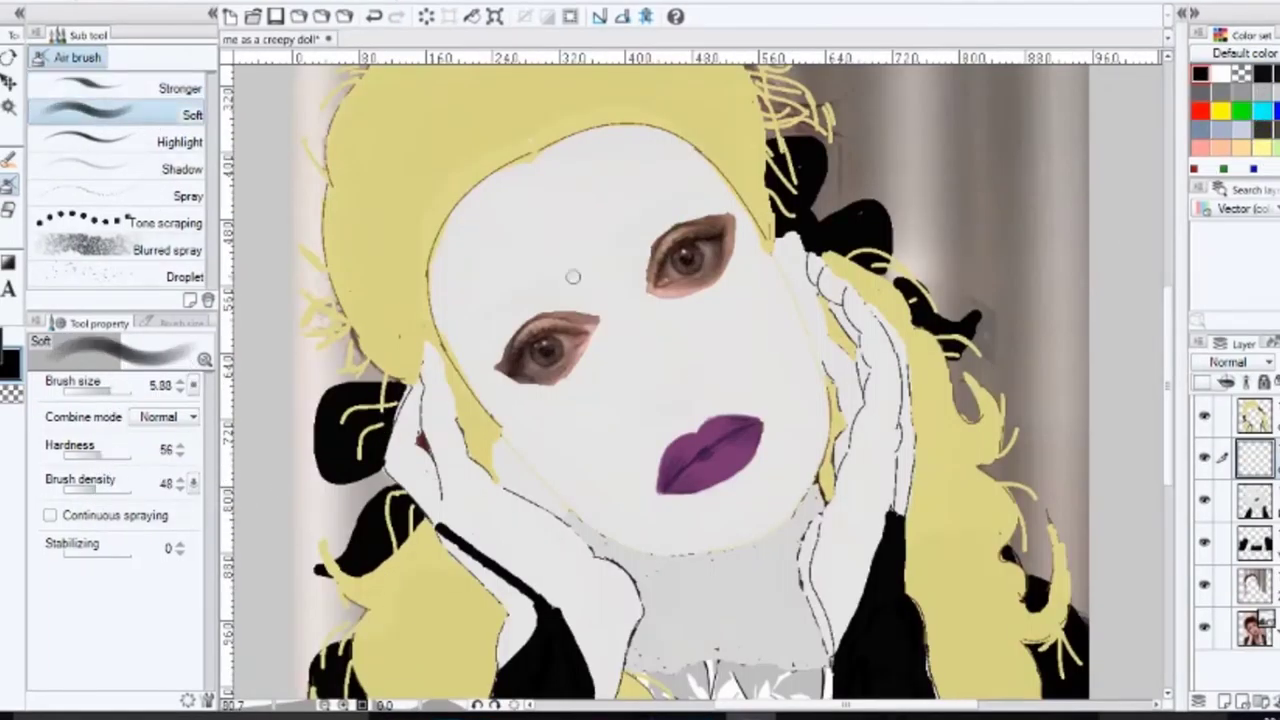
drag(651, 291, 682, 297)
Step: Cover the flesh tones around both eyes in near-white and trim them to winged shapes with the Marker pen at size 6.77
click(1243, 54)
click(1222, 157)
click(1254, 500)
click(1243, 54)
click(1228, 95)
click(1200, 111)
click(8, 160)
click(111, 391)
drag(672, 297, 724, 267)
mouse_move(737, 223)
mouse_down()
mouse_move(734, 253)
mouse_move(690, 215)
mouse_move(721, 207)
mouse_up()
mouse_move(636, 290)
mouse_down()
mouse_move(653, 248)
mouse_move(701, 218)
mouse_up()
mouse_move(602, 343)
mouse_down()
mouse_move(505, 390)
mouse_move(551, 385)
mouse_move(436, 393)
mouse_move(550, 302)
mouse_move(576, 312)
mouse_move(533, 307)
mouse_move(501, 356)
mouse_up()
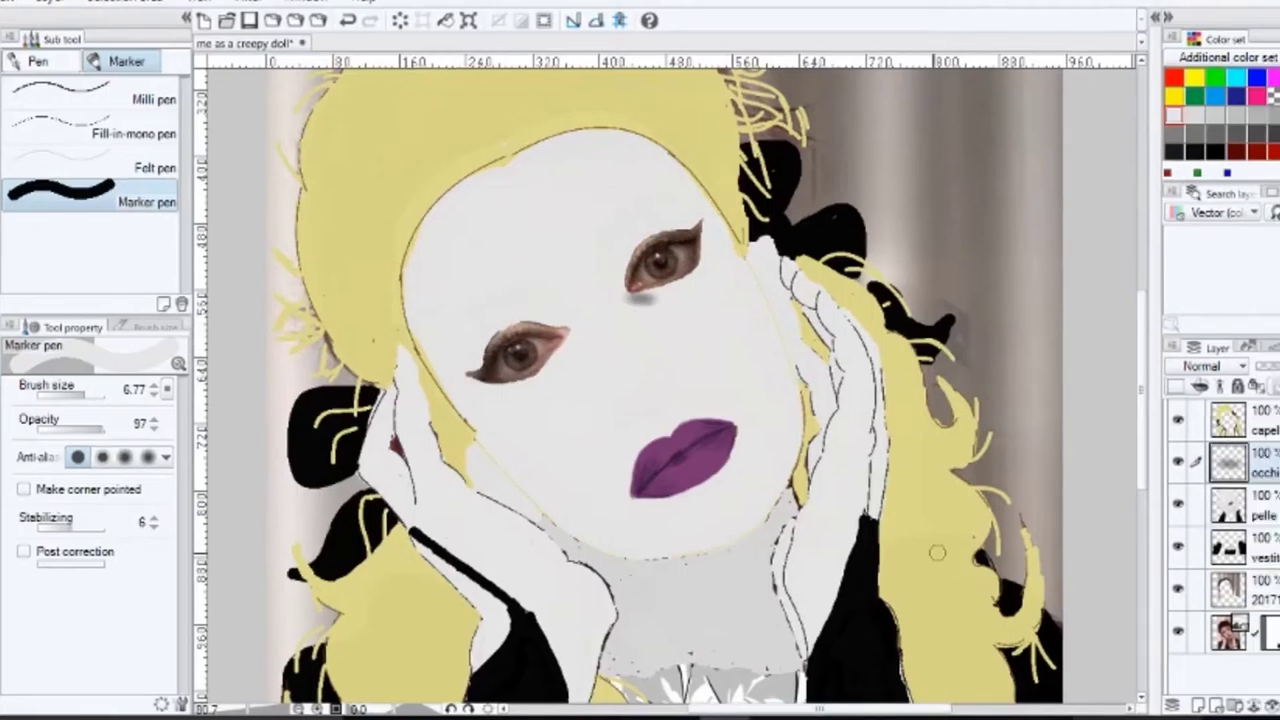
Step: Airbrush dark shading closely around the outlines of both eyes
click(1202, 149)
key(b)
mouse_move(622, 298)
mouse_down()
mouse_move(695, 279)
mouse_move(674, 290)
mouse_up()
mouse_move(704, 237)
mouse_down()
mouse_move(702, 264)
mouse_move(662, 296)
mouse_move(702, 225)
mouse_move(636, 240)
mouse_move(618, 285)
mouse_move(706, 222)
mouse_move(628, 242)
mouse_move(618, 298)
mouse_up()
mouse_move(569, 342)
mouse_down()
mouse_move(465, 381)
mouse_move(527, 378)
mouse_move(507, 322)
mouse_move(518, 318)
mouse_move(487, 333)
mouse_move(460, 383)
mouse_move(585, 314)
mouse_move(536, 380)
mouse_move(572, 344)
mouse_move(521, 390)
mouse_move(461, 354)
mouse_move(532, 294)
mouse_move(637, 315)
mouse_move(672, 300)
mouse_move(687, 287)
mouse_move(618, 300)
mouse_move(611, 285)
mouse_move(660, 228)
mouse_up()
Step: Adjust the airbrush size, hardness and density and spread a softer grey shadow around both eye sockets
click(150, 173)
click(86, 397)
click(63, 460)
click(60, 493)
scroll(618, 338, down, 2)
drag(585, 350, 557, 371)
mouse_move(663, 303)
mouse_down()
mouse_move(677, 284)
mouse_move(626, 311)
mouse_move(674, 270)
mouse_move(620, 280)
mouse_move(668, 253)
mouse_up()
alt+click(618, 307)
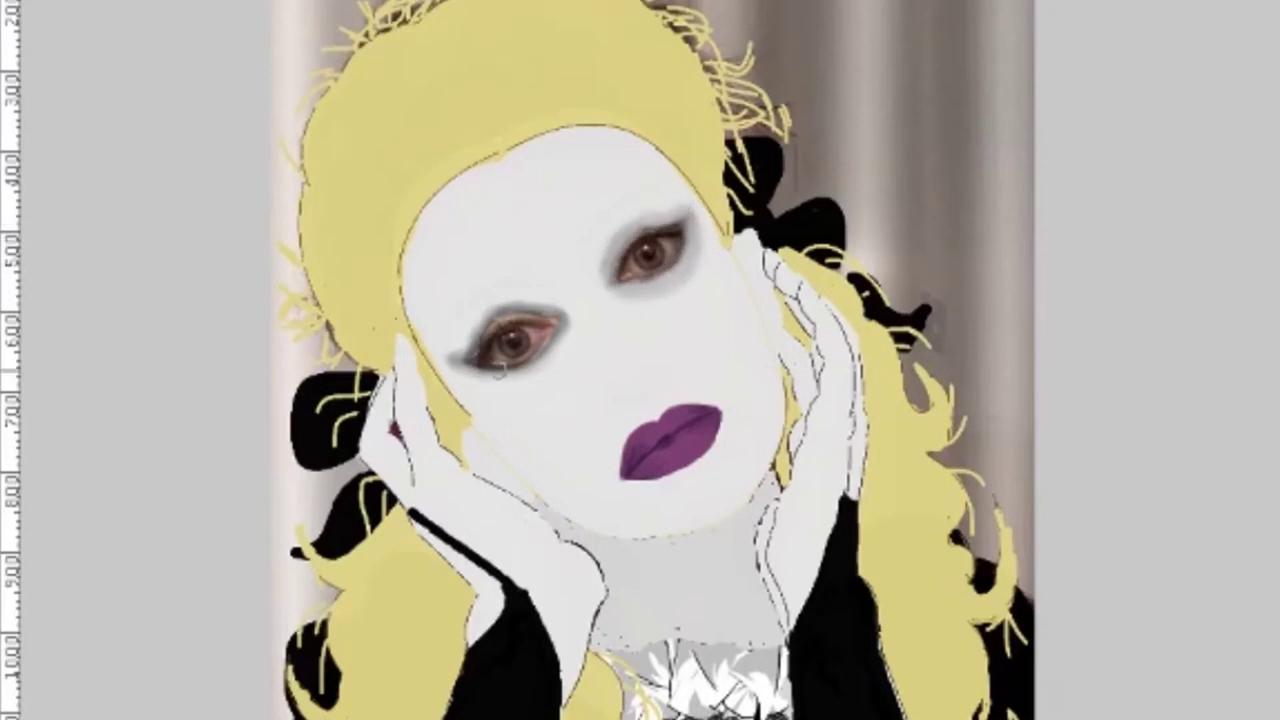
mouse_move(502, 368)
mouse_down()
mouse_move(556, 342)
mouse_move(457, 347)
mouse_move(543, 306)
mouse_up()
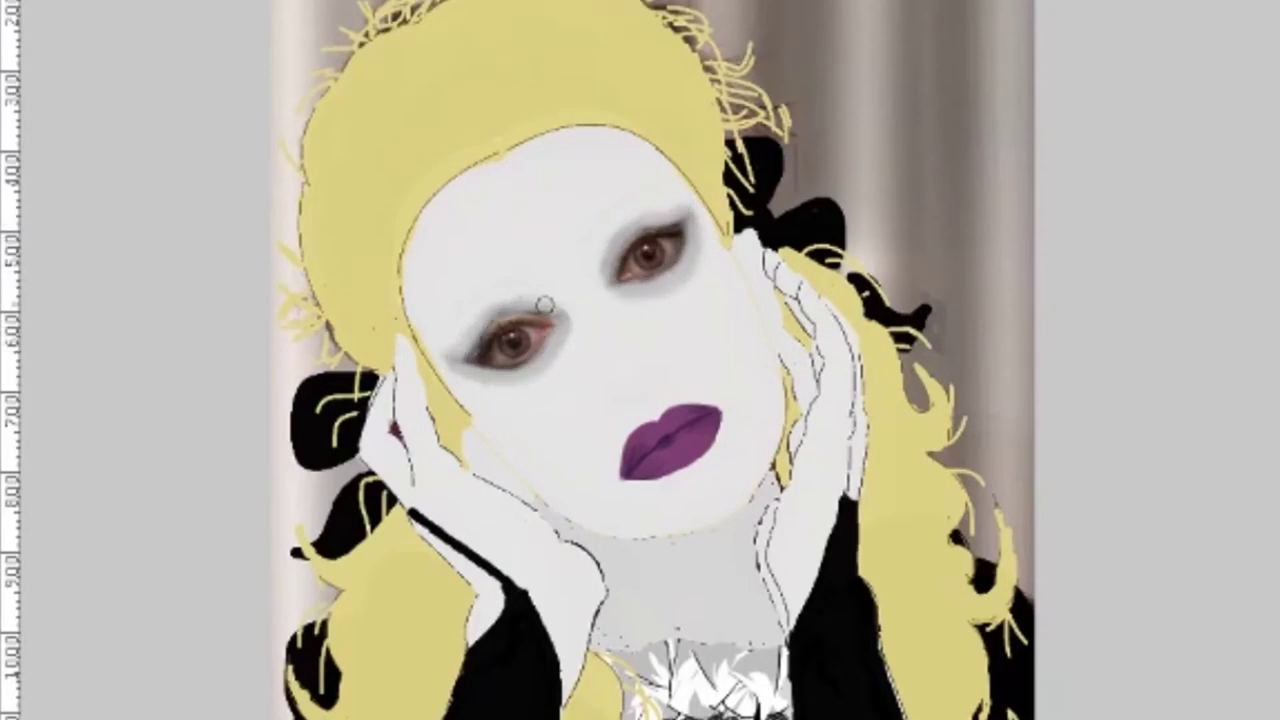
Step: Brighten the whites and the pupil highlights of both eyes
scroll(941, 295, up, 2)
drag(490, 218, 494, 207)
mouse_move(428, 253)
mouse_down()
mouse_move(429, 233)
mouse_move(434, 249)
mouse_up()
mouse_move(208, 378)
mouse_down()
mouse_move(217, 397)
mouse_move(209, 381)
mouse_move(280, 355)
mouse_move(257, 328)
mouse_move(196, 360)
mouse_up()
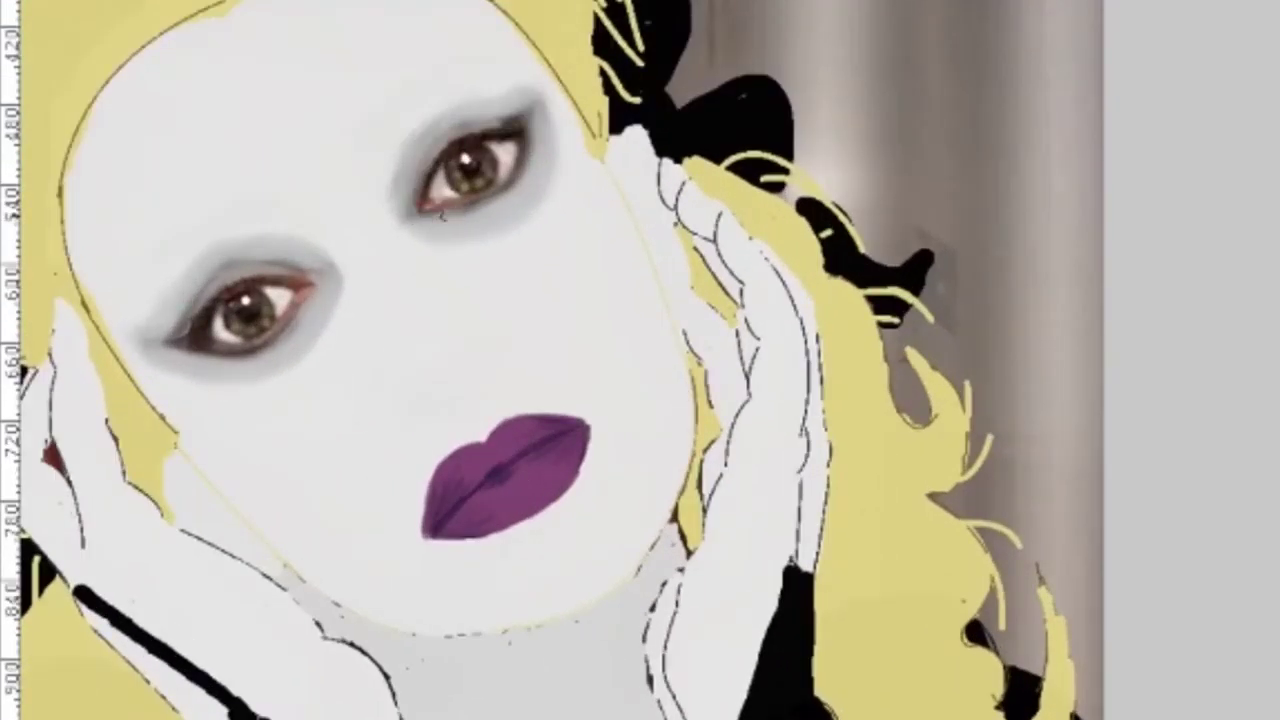
Step: Paint a reddish tint along both lower eyelids and darken the upper lid lines
drag(532, 134, 508, 191)
drag(180, 352, 240, 366)
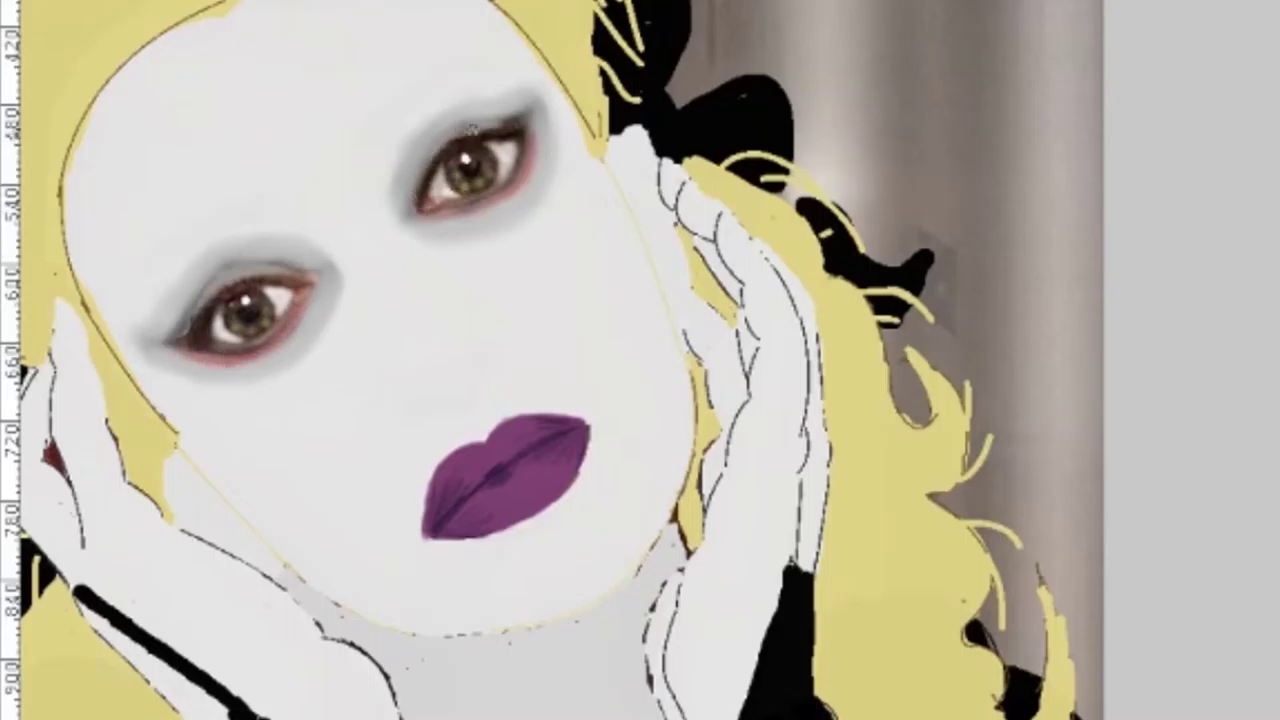
drag(527, 114, 507, 126)
drag(420, 198, 528, 112)
mouse_move(297, 283)
mouse_down()
mouse_move(243, 273)
mouse_move(178, 340)
mouse_move(205, 322)
mouse_up()
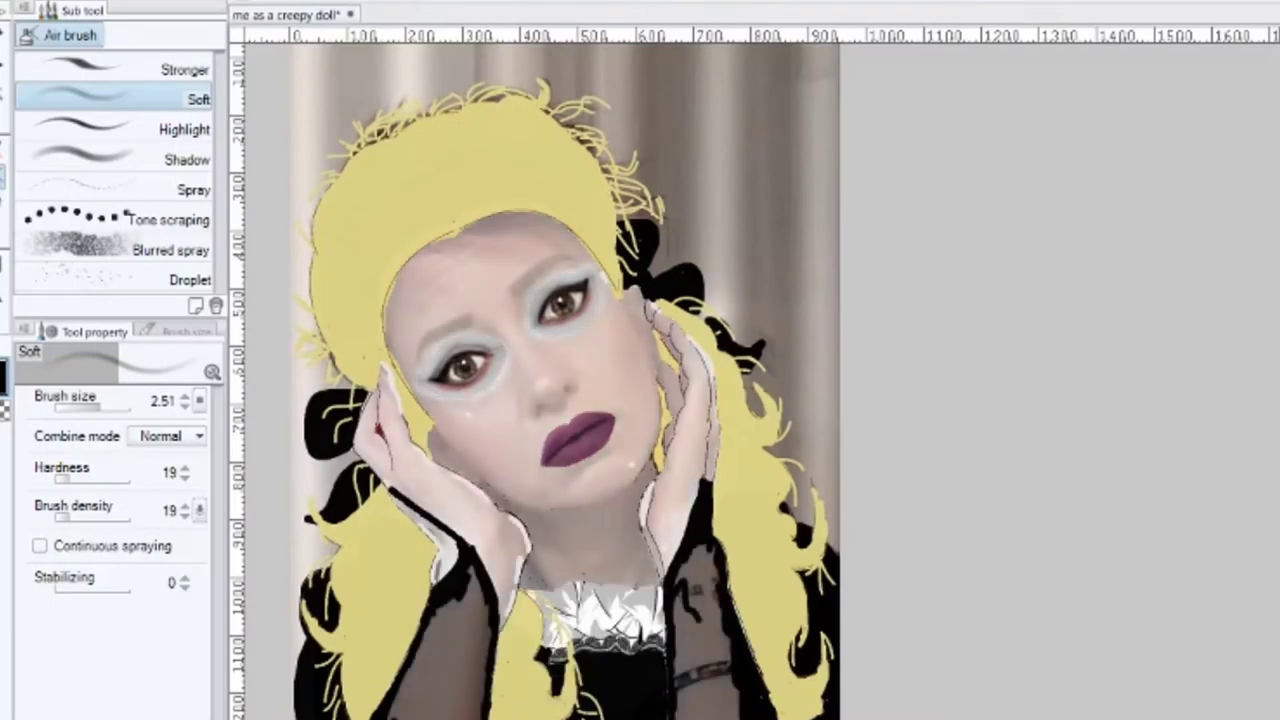
Step: Draw brown eyebrows with the Stronger airbrush at size 3.33 and firm them up with the Marker pen at size 0.70, opacity 59
click(120, 69)
click(4, 203)
click(4, 178)
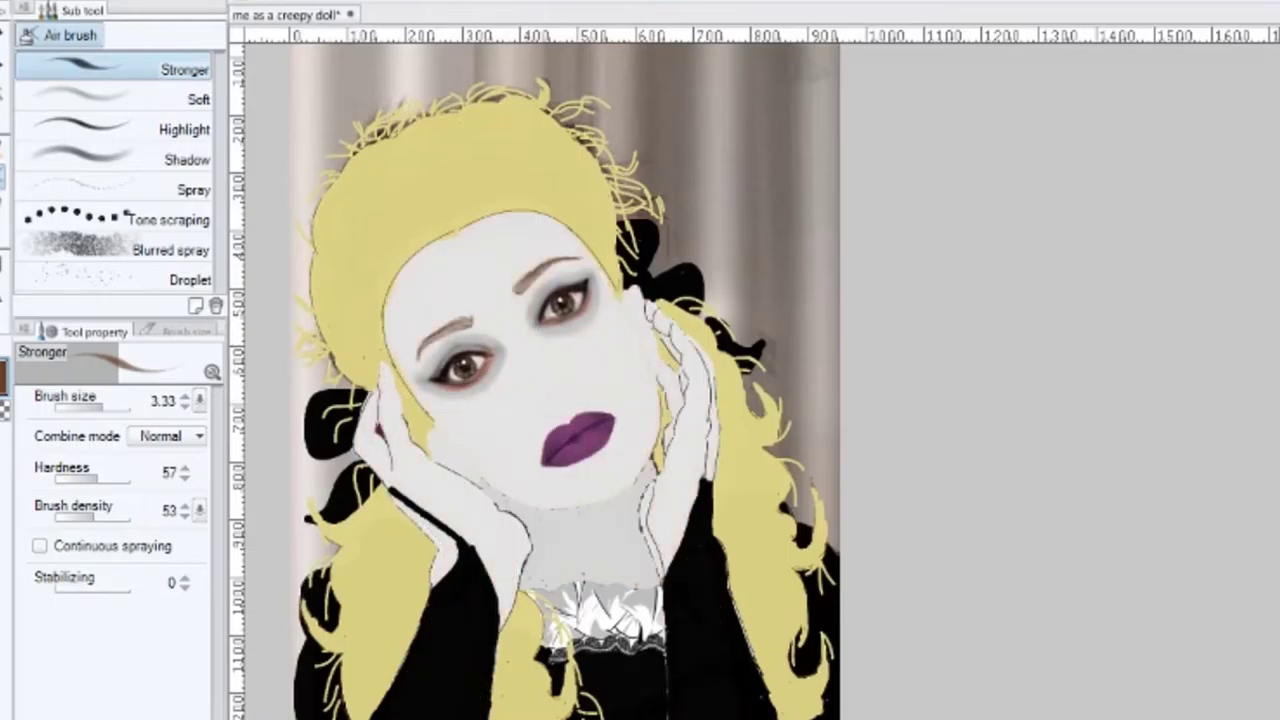
key(p)
drag(506, 294, 568, 262)
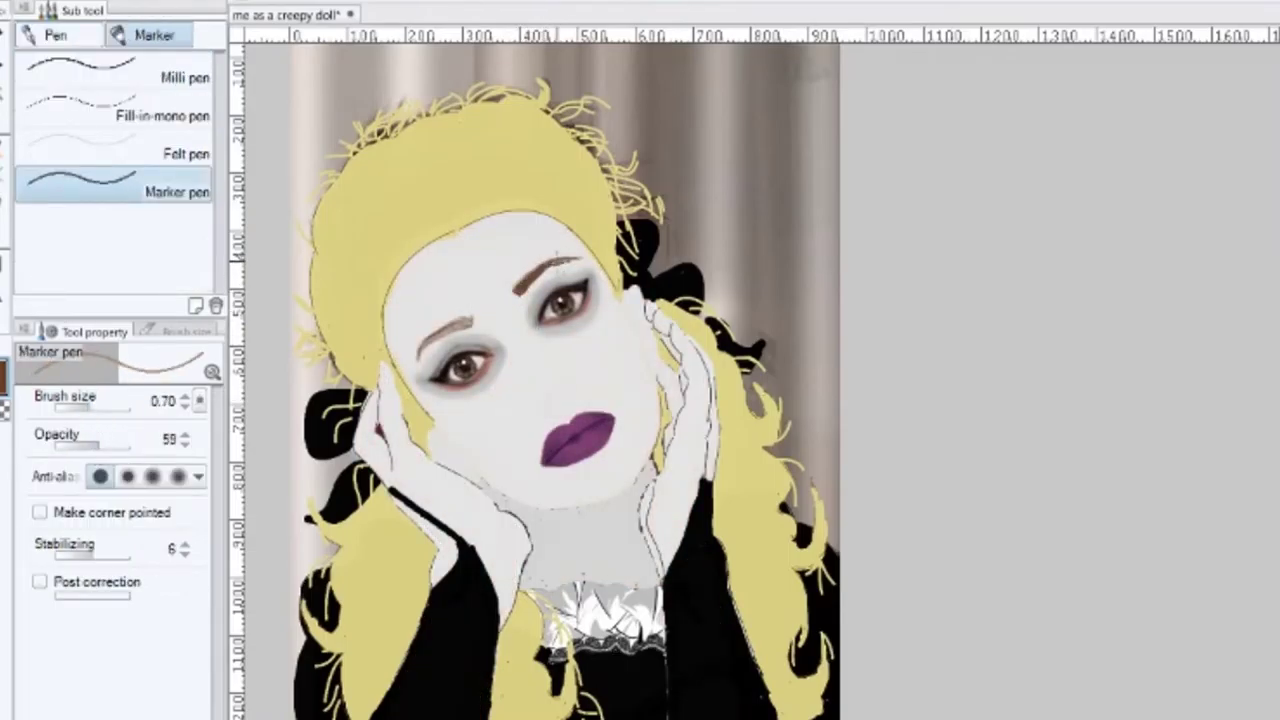
drag(470, 318, 449, 325)
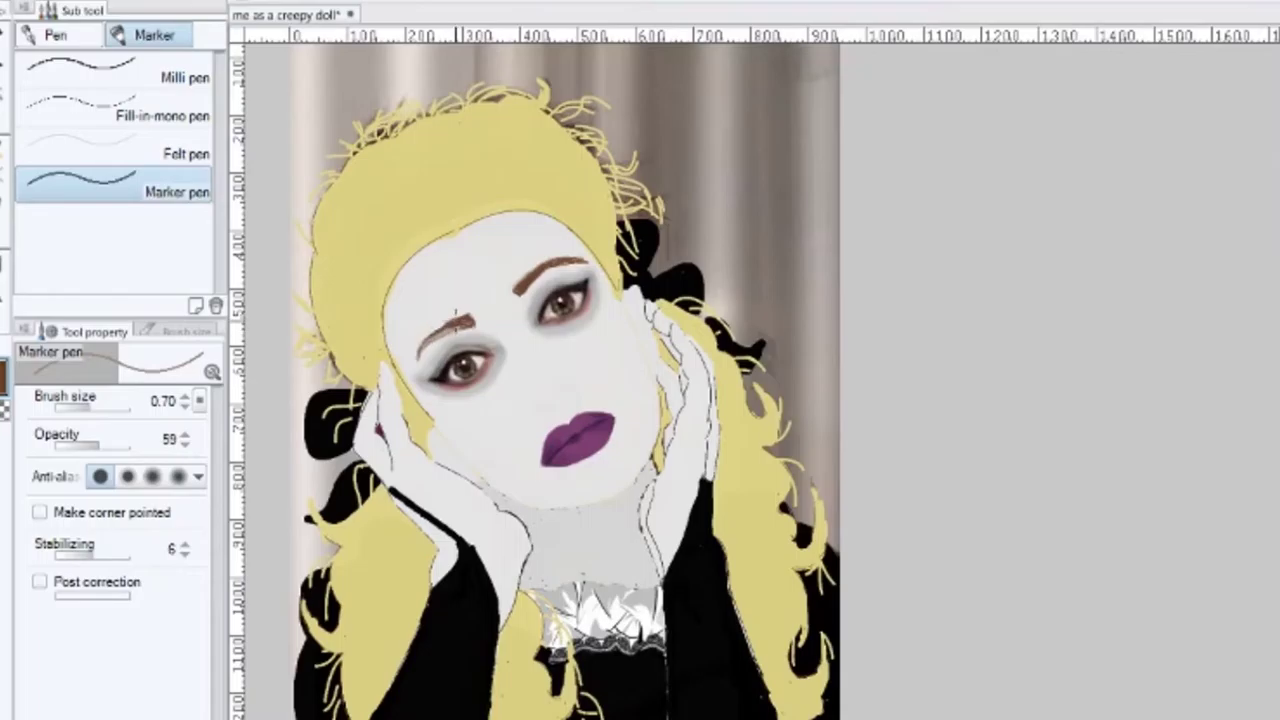
Step: Sample the light skin colour for the Marker pen and set it to size 0.93 and opacity 80
alt+click(433, 311)
key(])
click(114, 444)
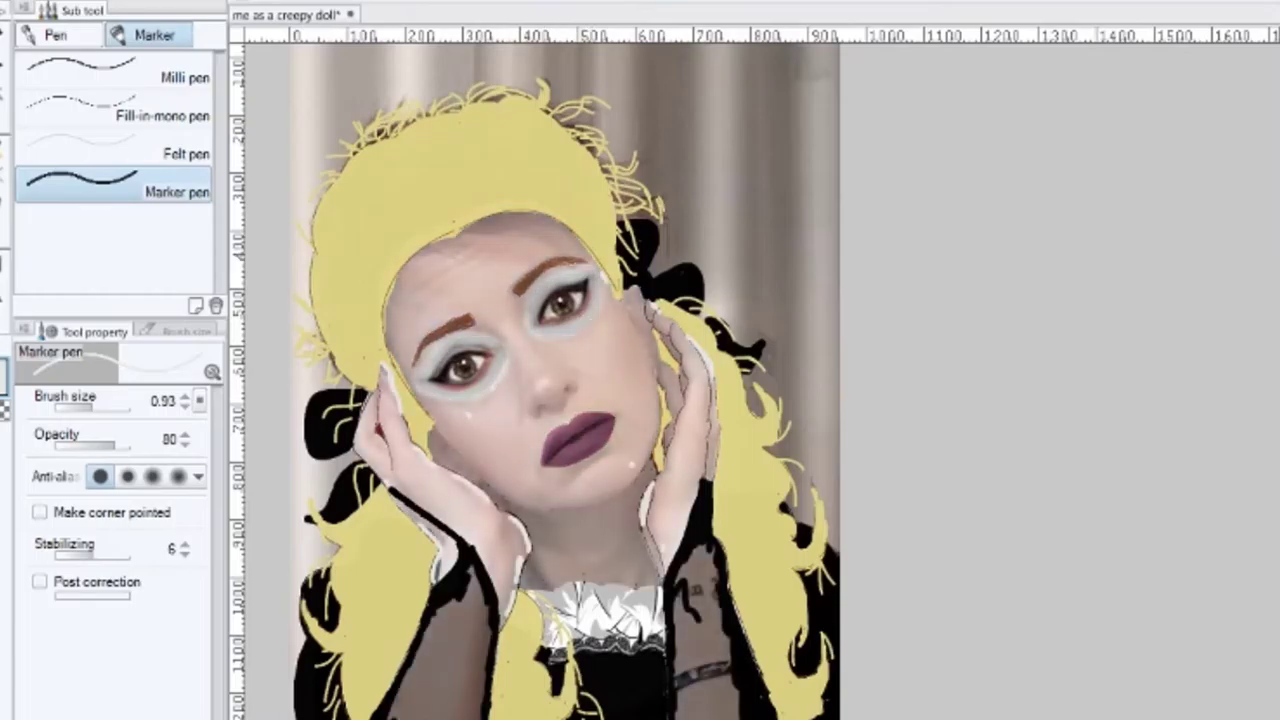
Step: Soften the grey cheek contours and shade the forehead along the hairline with the Shadow airbrush at size 18.26
key(b)
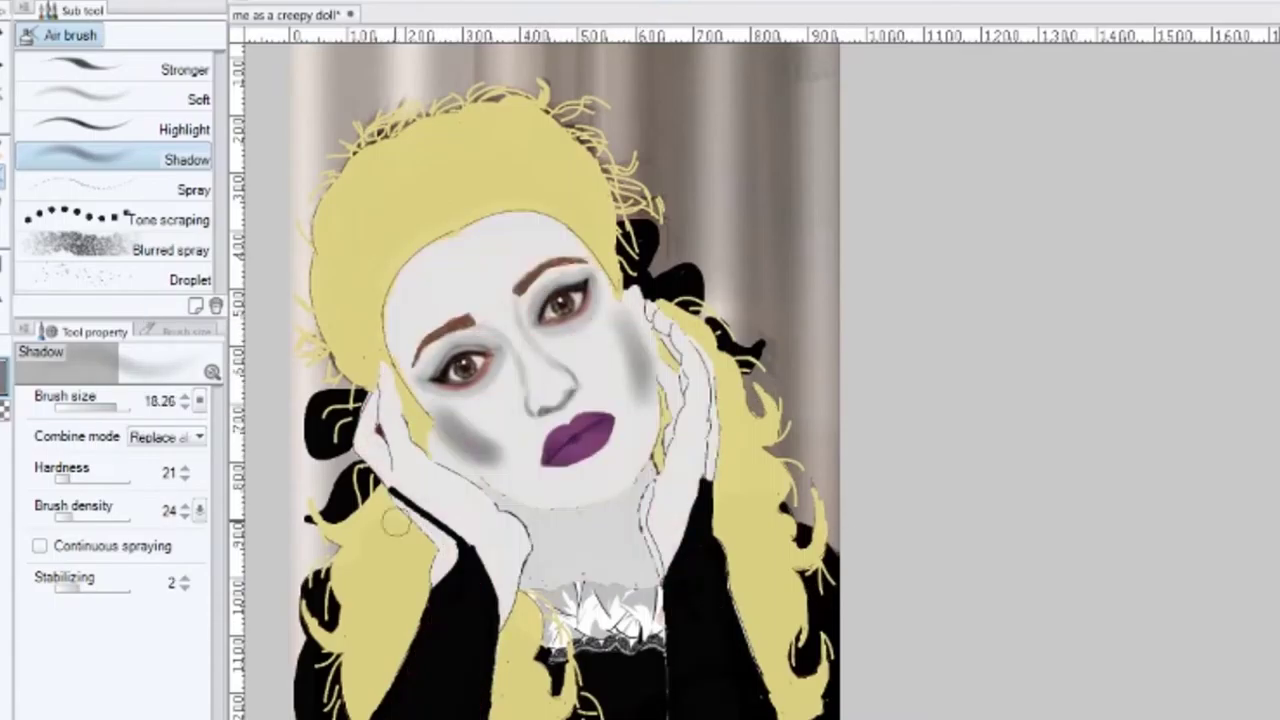
alt+click(570, 403)
drag(483, 440, 451, 411)
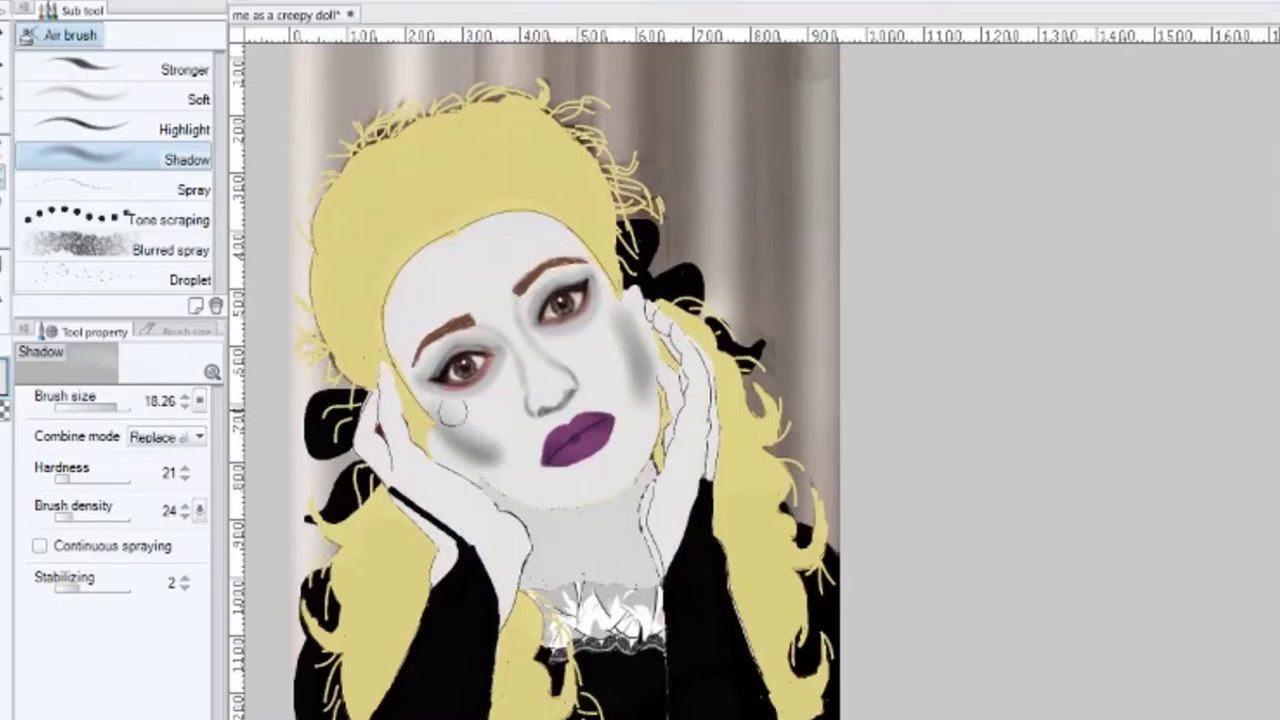
drag(627, 358, 631, 396)
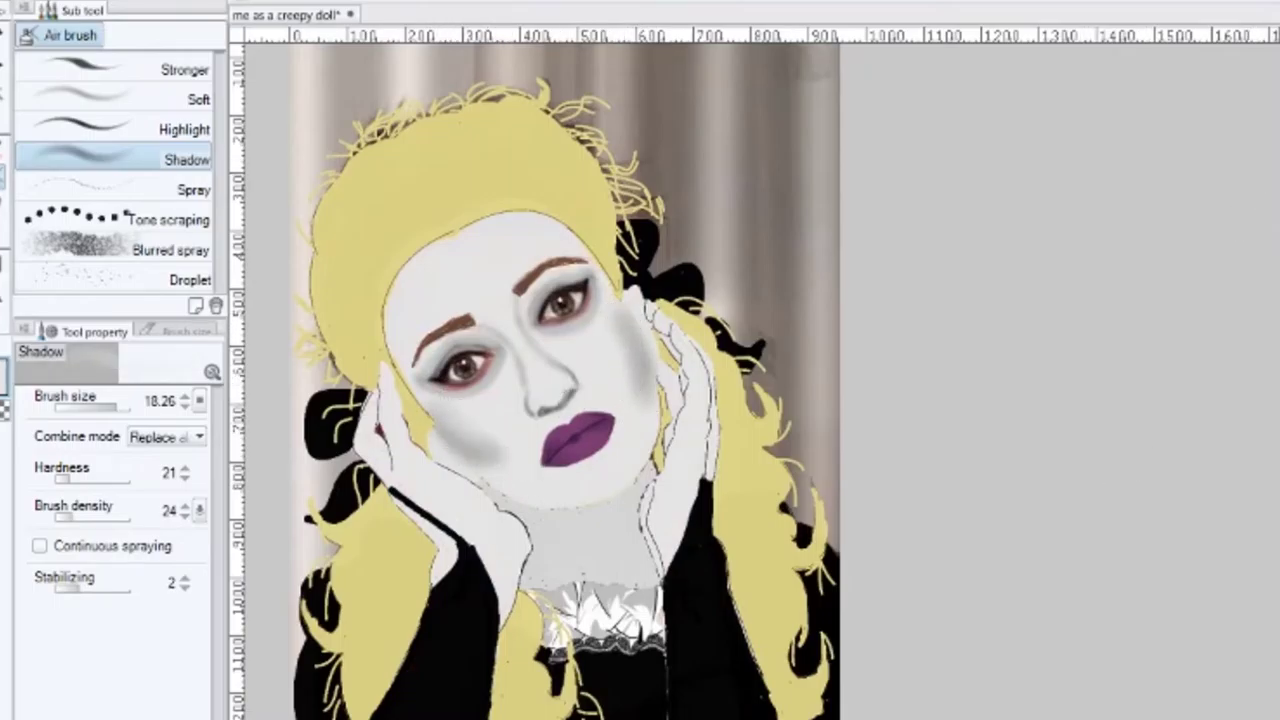
mouse_move(388, 323)
mouse_down()
mouse_move(426, 411)
mouse_move(477, 229)
mouse_move(631, 311)
mouse_up()
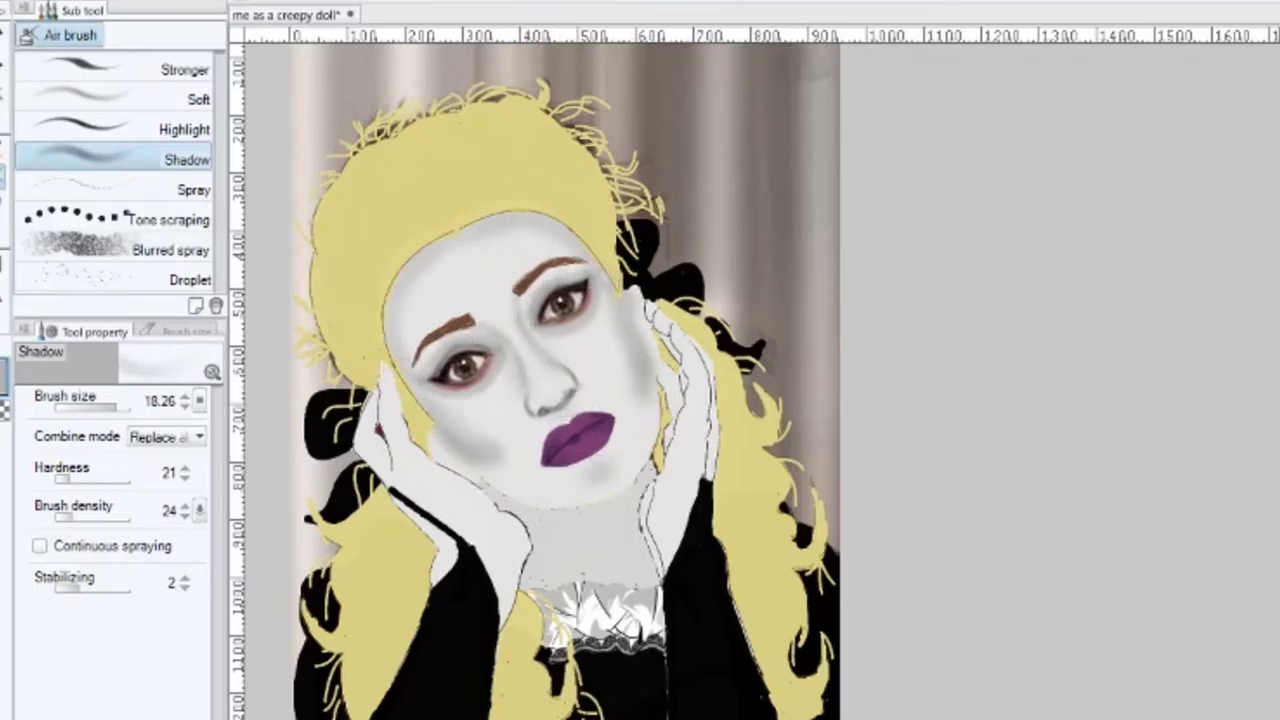
Step: Airbrush faint pink blush on both cheeks with the Shadow airbrush at hardness 9 and density 9
click(59, 480)
click(59, 518)
mouse_move(598, 357)
mouse_down()
mouse_move(621, 313)
mouse_move(600, 341)
mouse_up()
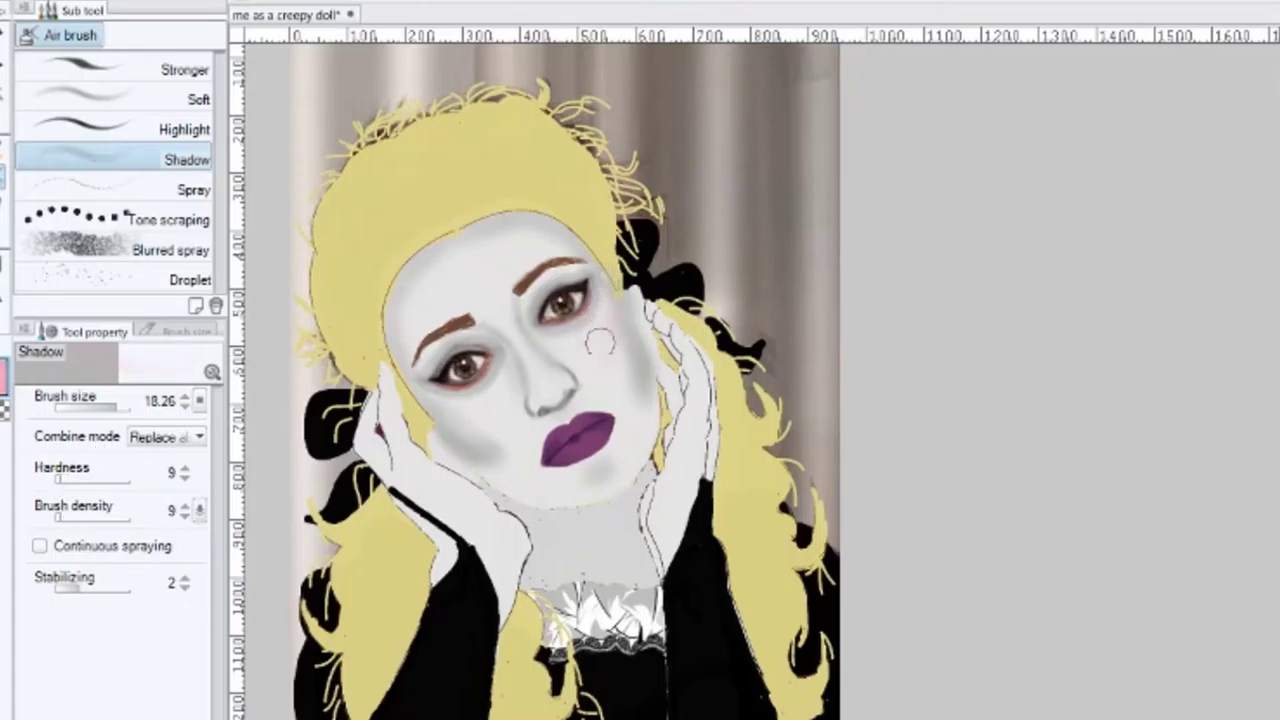
drag(466, 411, 430, 410)
mouse_move(616, 323)
mouse_down()
mouse_move(605, 375)
mouse_move(606, 352)
mouse_up()
Step: Paint dark purple eyeshadow on both upper lids with the Shadow airbrush at size 4.43, hardness 16 and density 25
scroll(606, 352, up, 4)
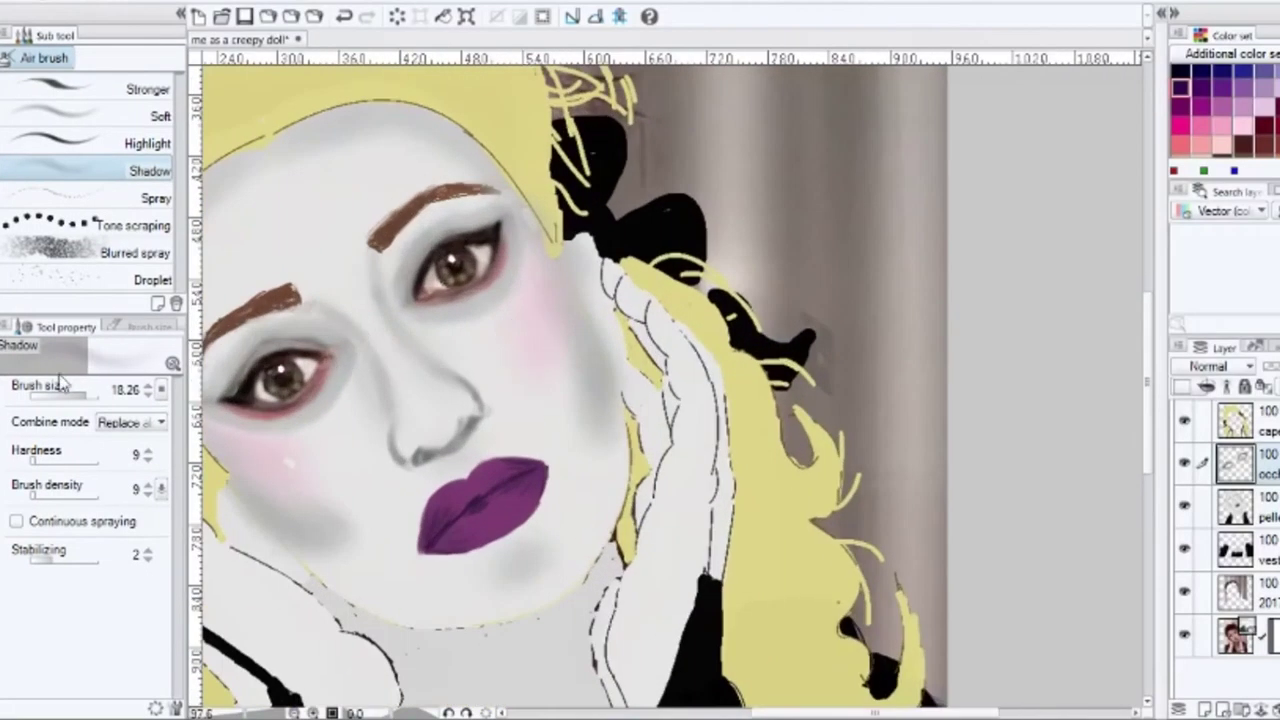
click(74, 397)
click(40, 461)
click(46, 496)
mouse_move(415, 300)
mouse_down()
mouse_move(411, 268)
mouse_move(434, 240)
mouse_up()
drag(434, 240, 413, 270)
drag(477, 220, 430, 243)
mouse_move(235, 388)
mouse_down()
mouse_move(258, 352)
mouse_move(320, 345)
mouse_move(235, 388)
mouse_up()
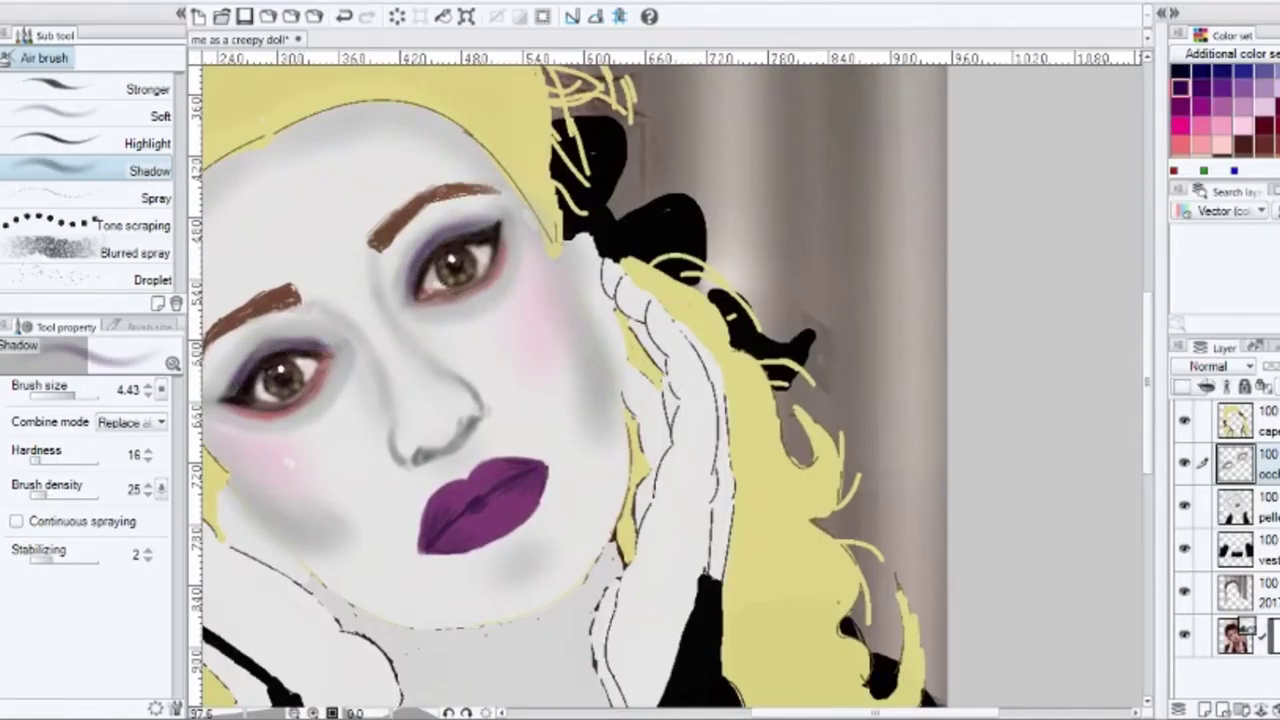
Step: Draw thin black eyelashes on the upper lids with the Marker pen at size 0.23, undoing a stray stroke
scroll(1225, 112, up, 5)
key(p)
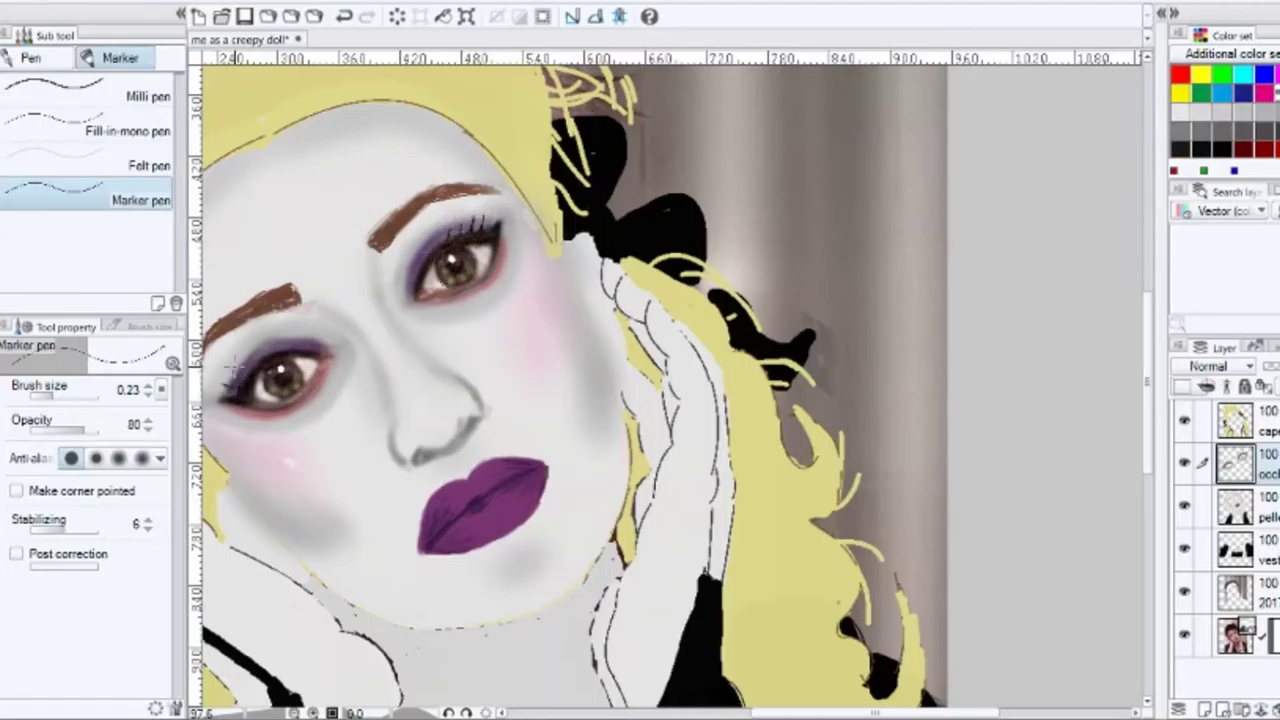
click(344, 16)
Step: Spray dark speckles over both upper eyelids with the Spray airbrush at size 3.84, brush density 35 and particle size 1.89
key(b)
click(57, 202)
click(59, 526)
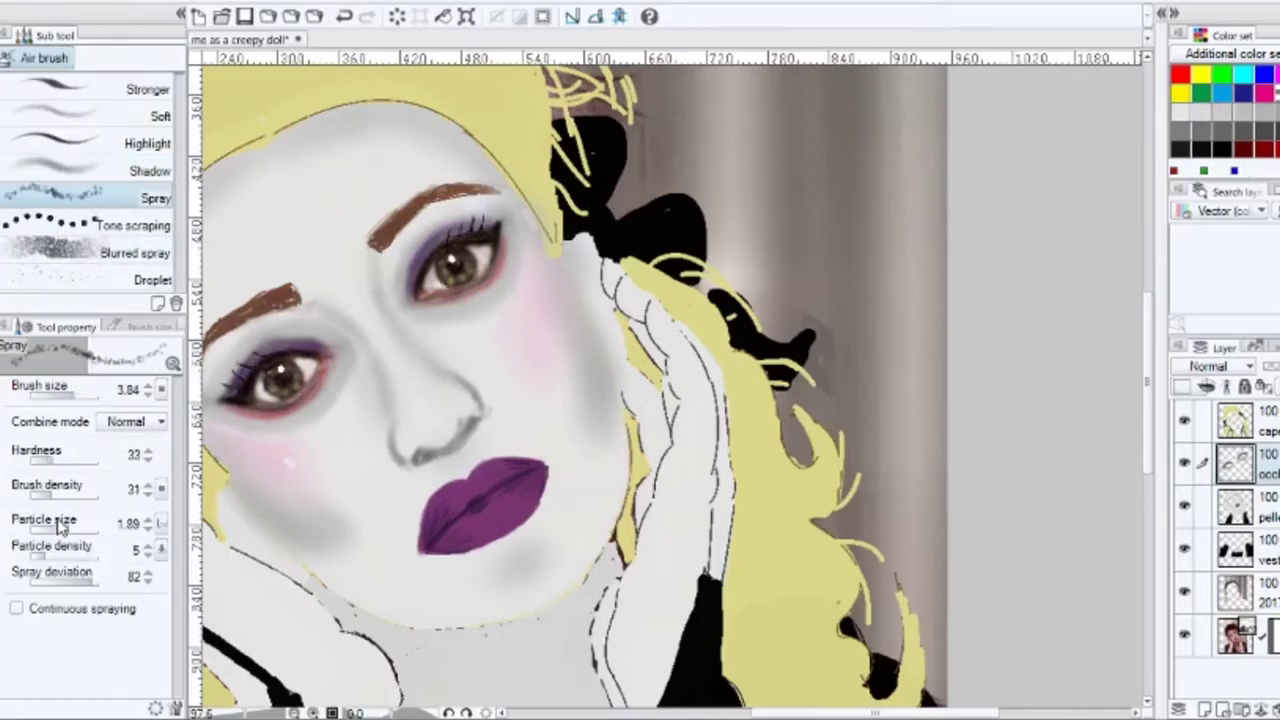
drag(421, 273, 459, 231)
drag(231, 393, 278, 346)
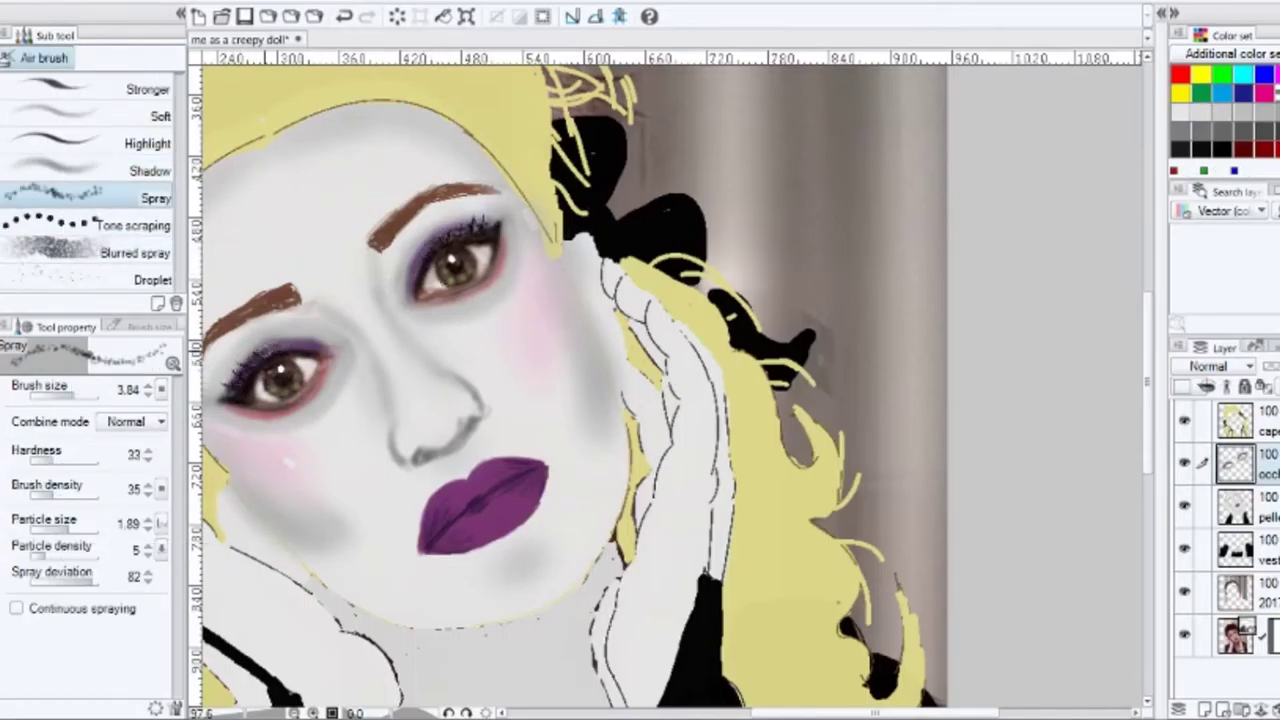
Step: Outline three jagged broken patches along the forehead hairline and the character's right temple
key(Tab)
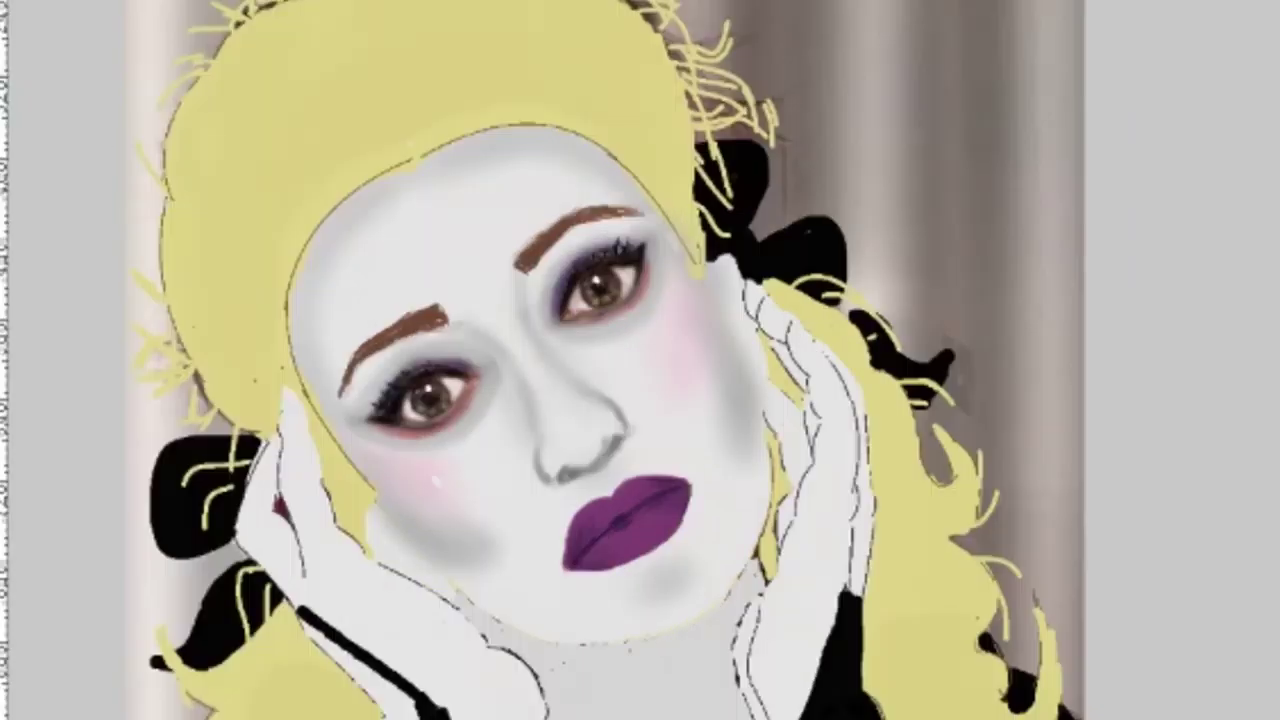
mouse_move(371, 243)
mouse_down()
mouse_move(385, 210)
mouse_move(411, 242)
mouse_move(385, 187)
mouse_up()
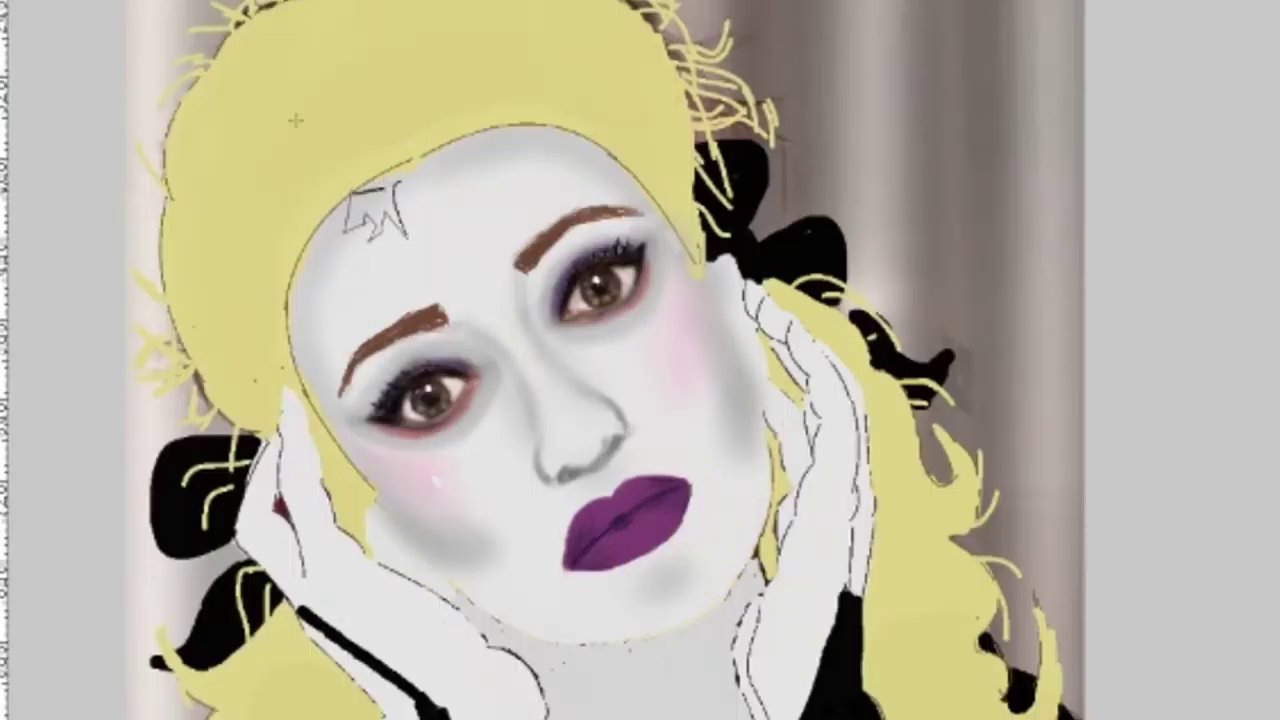
mouse_move(480, 132)
mouse_down()
mouse_move(479, 207)
mouse_move(531, 152)
mouse_move(579, 178)
mouse_move(602, 148)
mouse_up()
drag(292, 305, 326, 368)
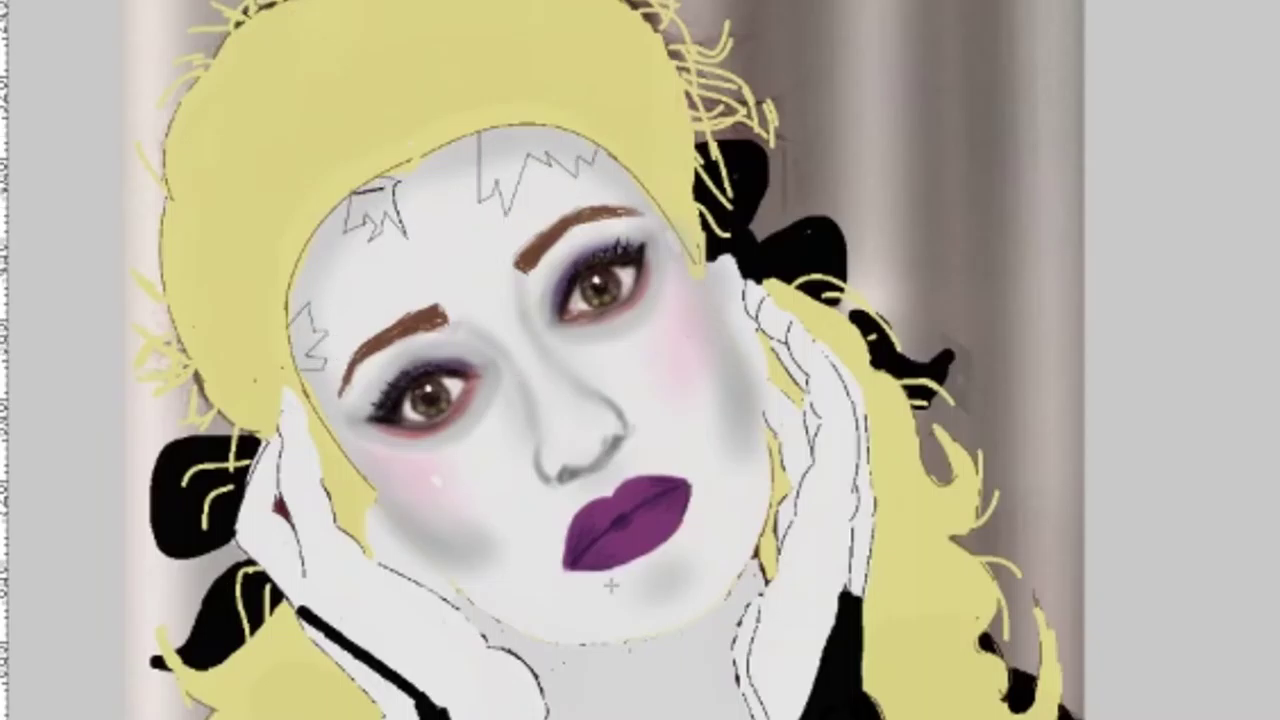
Step: Fill the jagged patches along the hairline with solid black and sharpen their points
mouse_move(498, 131)
mouse_down()
mouse_move(482, 194)
mouse_move(522, 212)
mouse_move(535, 155)
mouse_move(592, 160)
mouse_move(556, 178)
mouse_move(575, 172)
mouse_up()
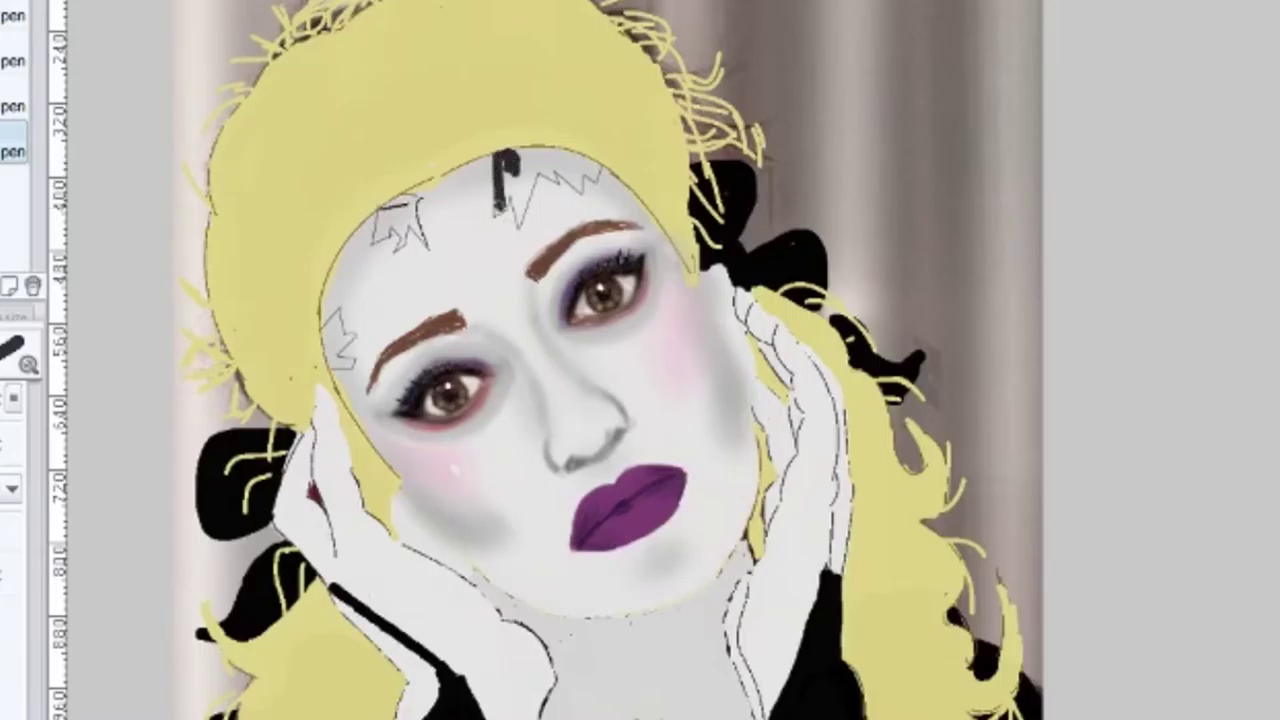
mouse_move(378, 222)
mouse_down()
mouse_move(404, 224)
mouse_move(424, 205)
mouse_up()
mouse_move(338, 318)
mouse_down()
mouse_move(350, 352)
mouse_move(328, 362)
mouse_up()
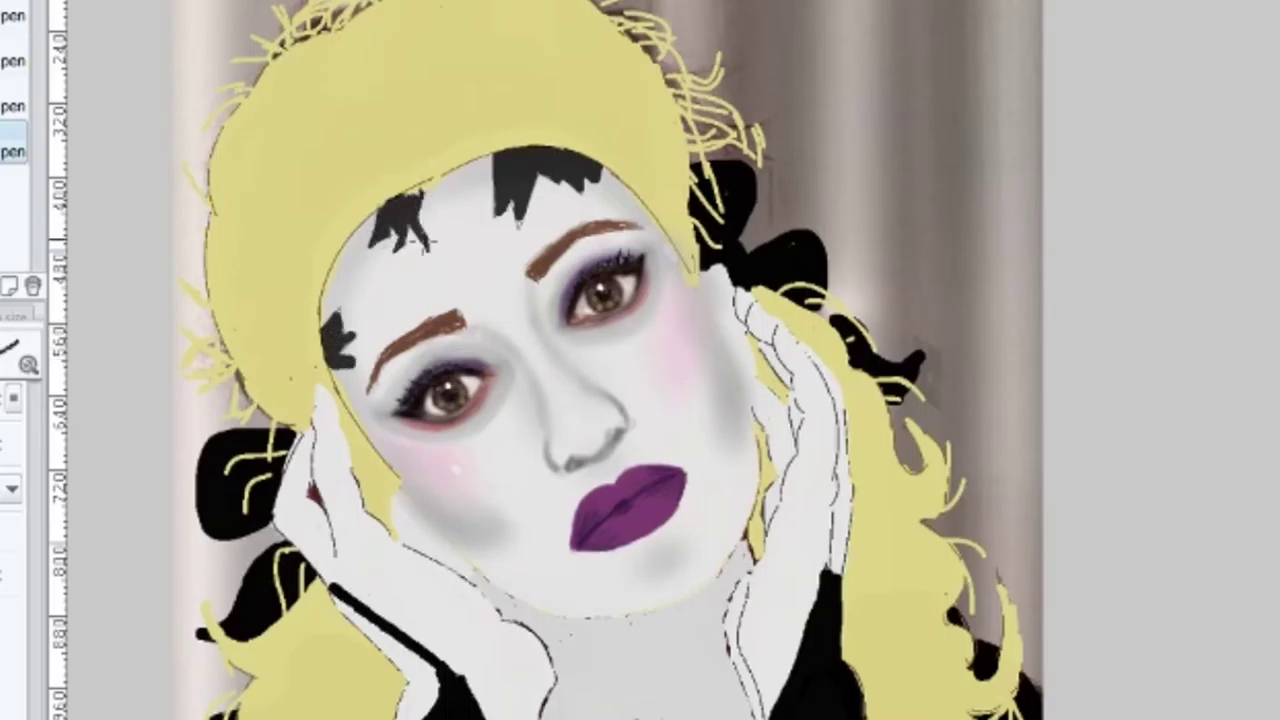
drag(498, 212, 518, 231)
drag(561, 181, 575, 186)
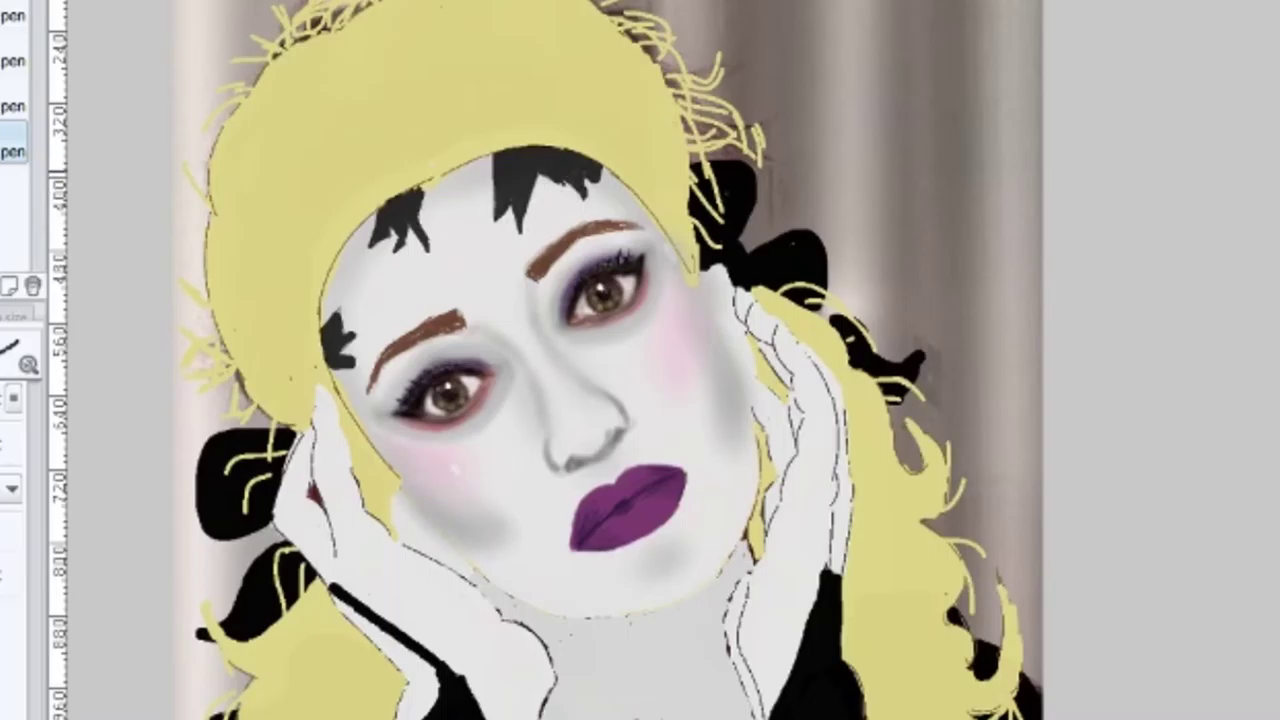
Step: Add fine cracks across the forehead, both cheeks and the chin with the Crack brush, enlarging the brush as needed
key(b)
click(15, 30)
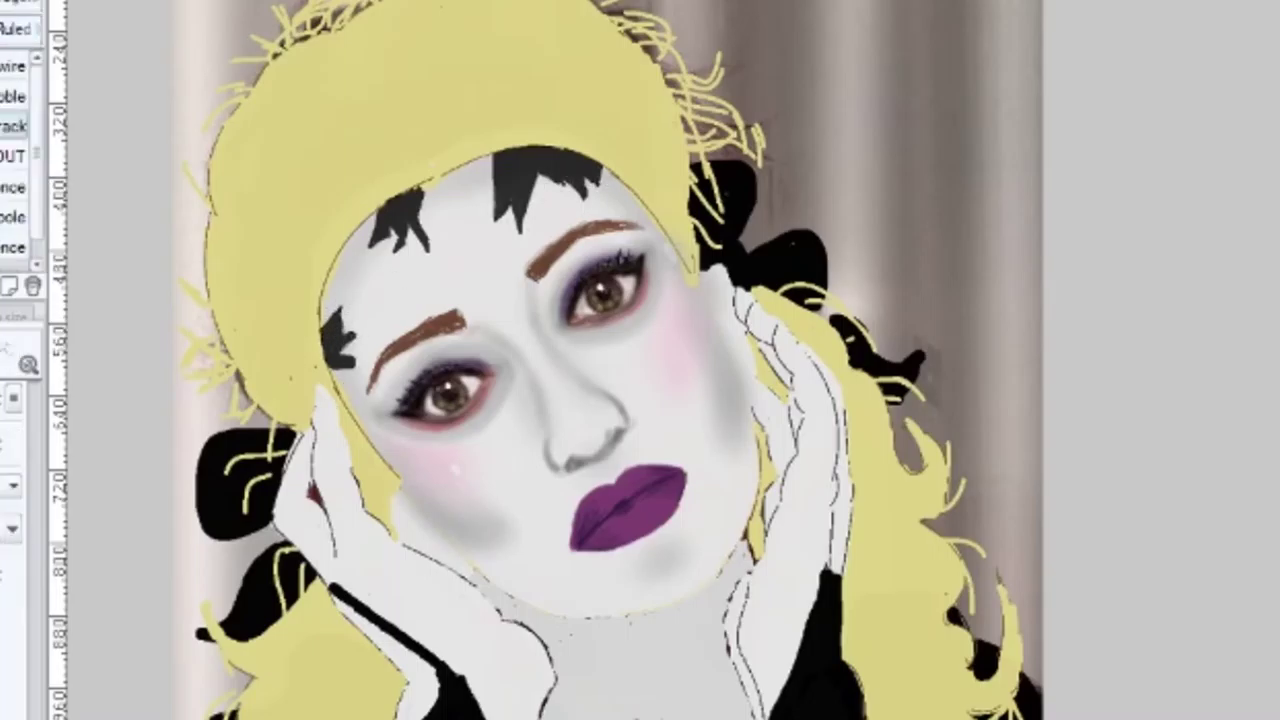
mouse_move(365, 253)
mouse_down()
mouse_move(353, 292)
mouse_move(424, 266)
mouse_move(362, 317)
mouse_move(498, 245)
mouse_move(549, 185)
mouse_move(457, 234)
mouse_up()
key(bracketright)
key(bracketright)
key(bracketright)
key(bracketright)
drag(425, 476, 502, 515)
drag(728, 480, 688, 540)
drag(639, 321, 680, 370)
drag(392, 420, 405, 446)
Step: Draw a black jagged patch at the character's left temple and shade beside the broken patches with the Shadow airbrush
key(u)
drag(684, 270, 670, 290)
mouse_move(670, 290)
mouse_down()
mouse_move(690, 294)
mouse_move(677, 312)
mouse_up()
mouse_move(677, 312)
mouse_down()
mouse_move(701, 340)
mouse_move(711, 312)
mouse_up()
key(p)
mouse_move(684, 268)
mouse_down()
mouse_move(673, 291)
mouse_move(689, 328)
mouse_move(708, 314)
mouse_move(684, 272)
mouse_up()
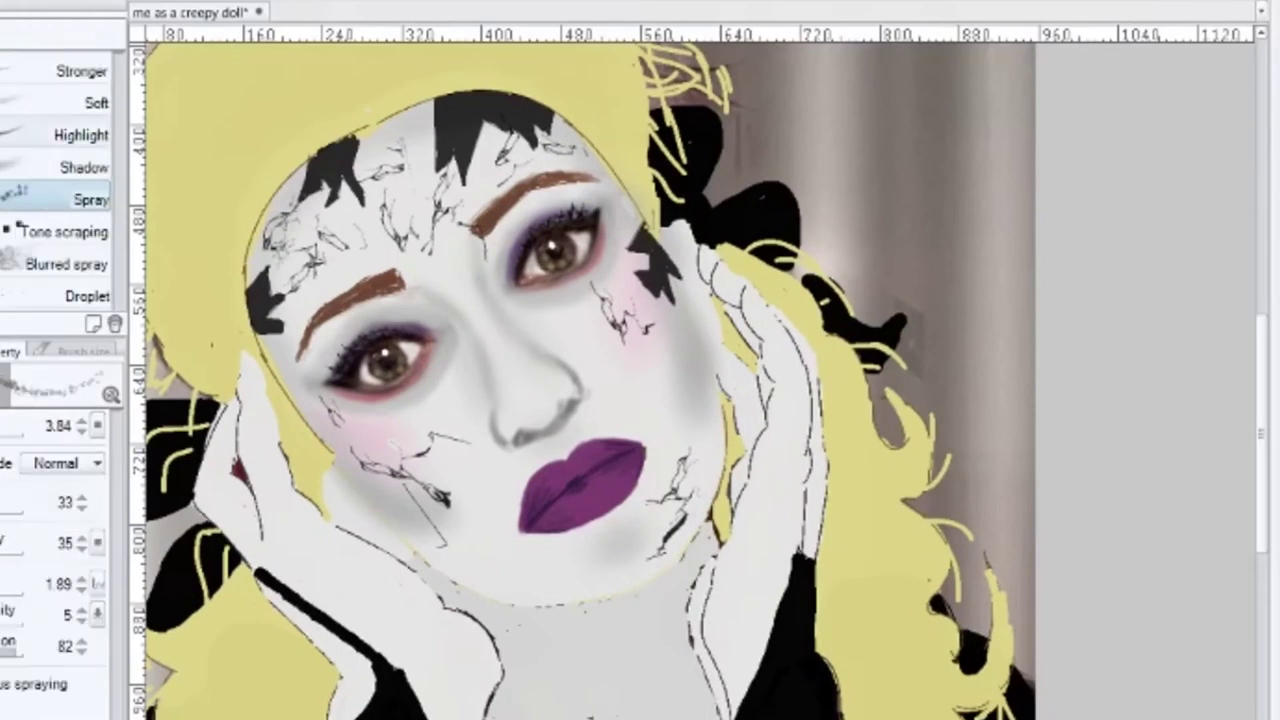
click(84, 167)
drag(276, 282, 284, 338)
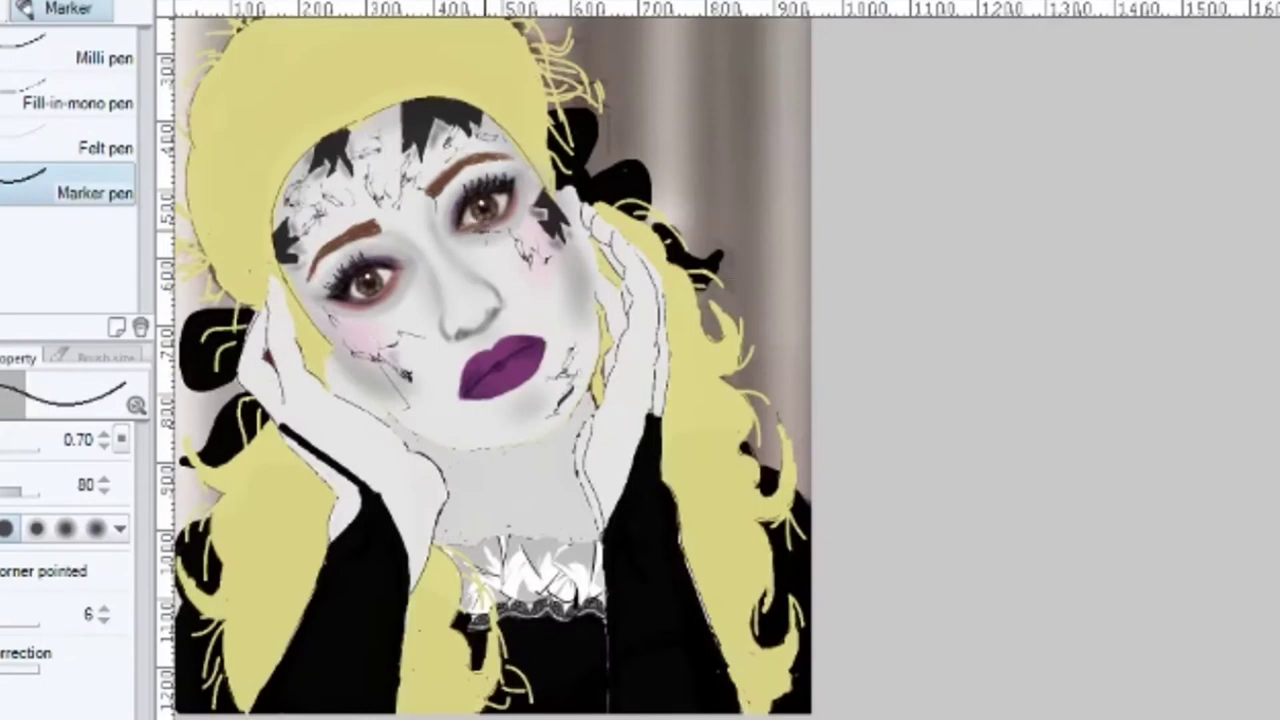
Step: Paint a black tear streak with a separate drop beneath the character's left eye using the Marker pen
scroll(515, 265, up, 3)
mouse_move(515, 300)
mouse_down()
mouse_move(536, 330)
mouse_move(496, 220)
mouse_move(432, 196)
mouse_move(478, 196)
mouse_move(504, 179)
mouse_move(488, 196)
mouse_up()
drag(549, 378, 557, 421)
scroll(532, 388, down, 2)
Step: Darken the lower lid and add a black tear under the character's right eye with the Highlight airbrush at size 1.89
key(b)
drag(455, 272, 490, 266)
key(x)
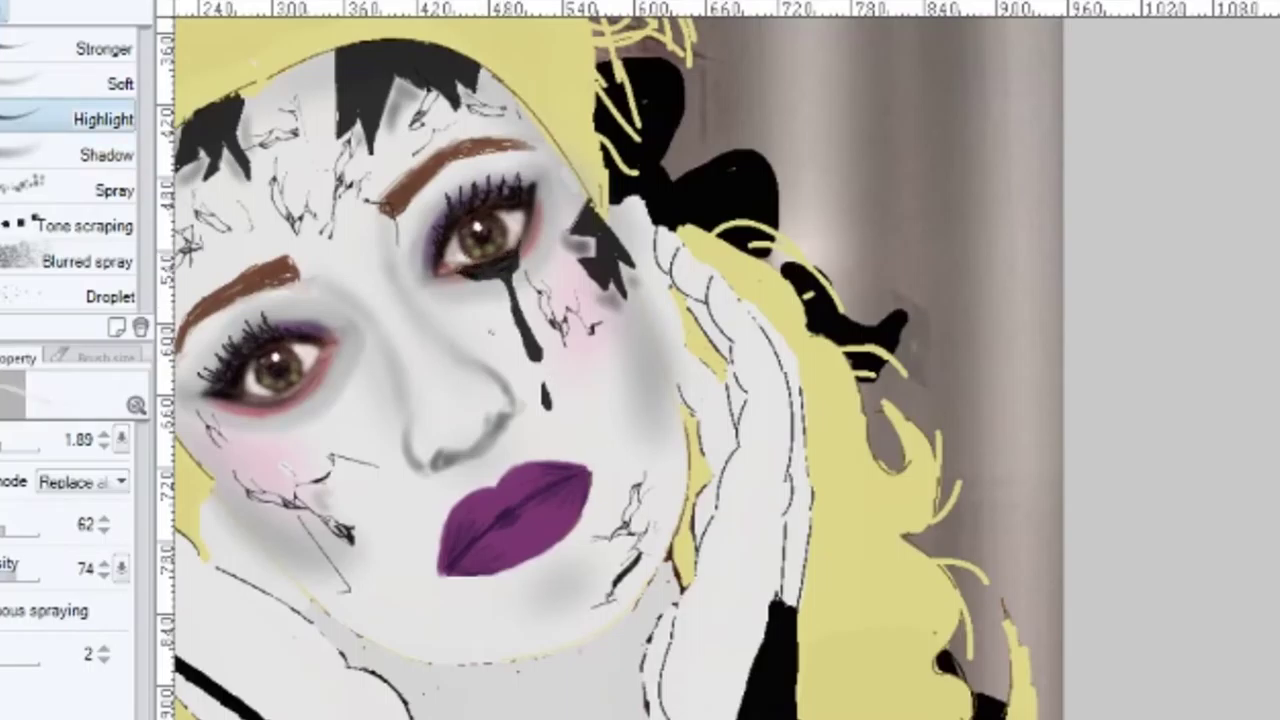
key(x)
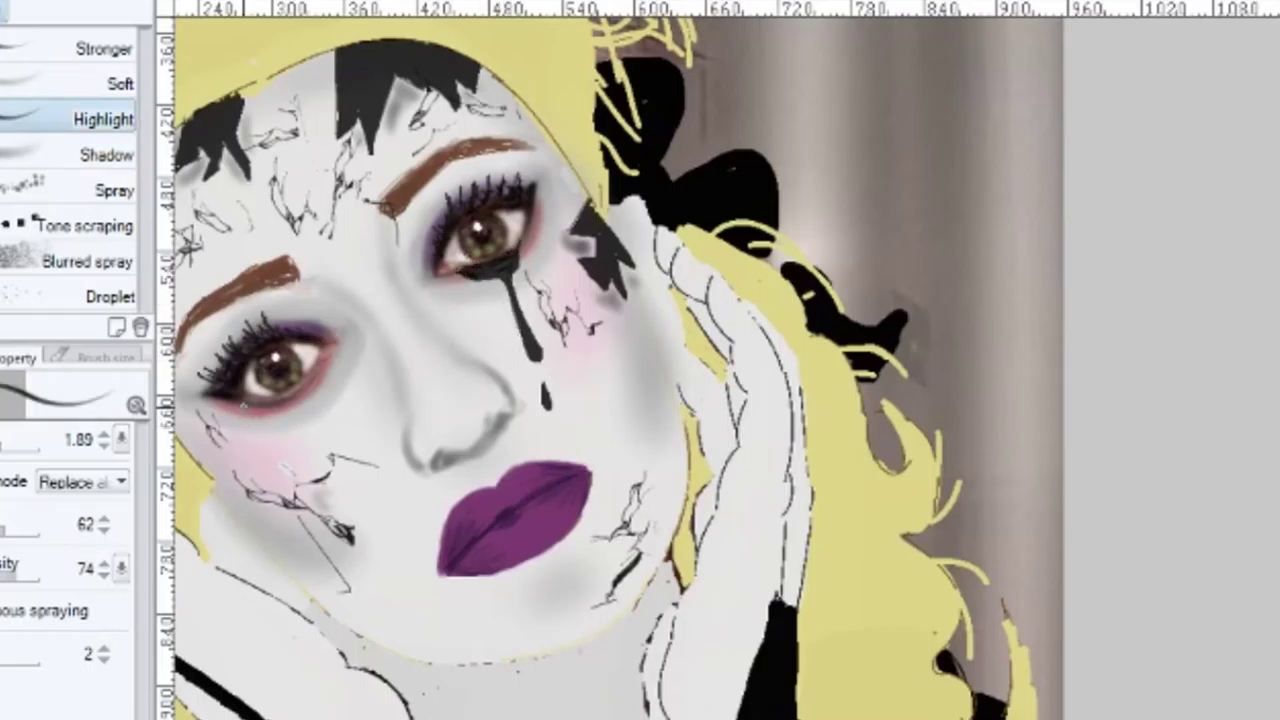
drag(244, 408, 257, 464)
Step: Draw darker yellow strand lines for the hair parting and the crown on the character's right side
key(p)
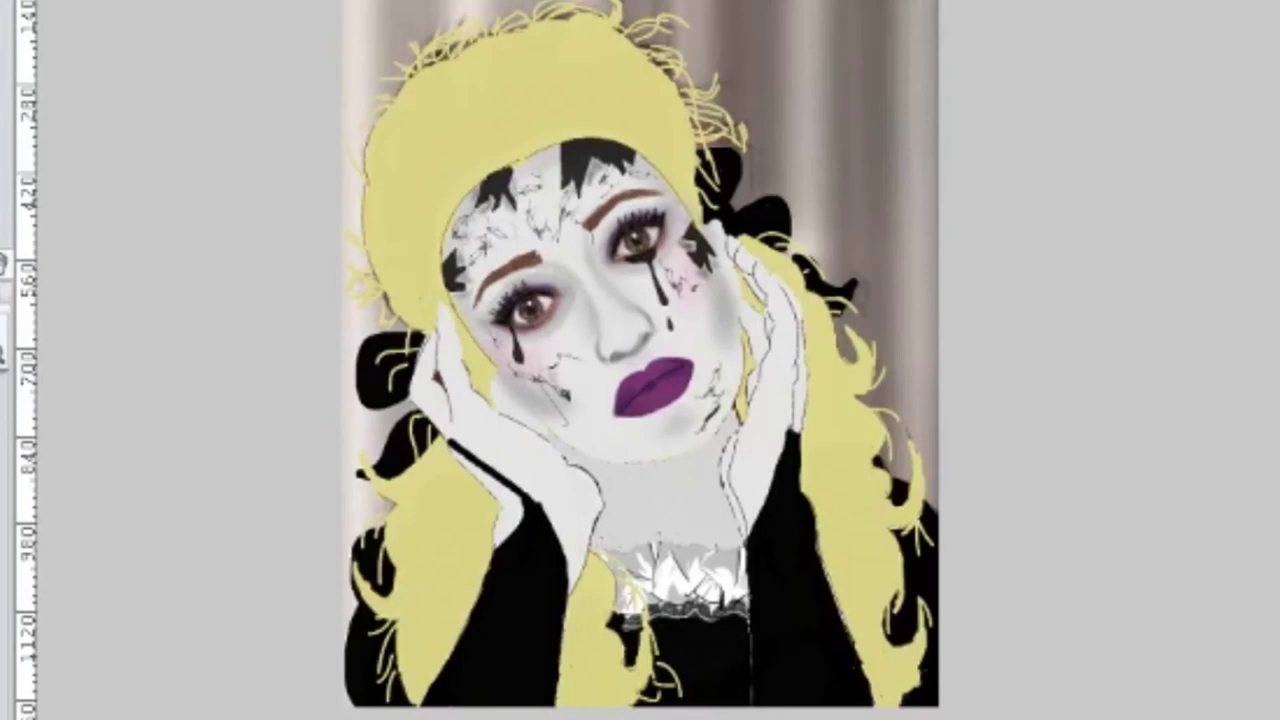
mouse_move(427, 258)
mouse_down()
mouse_move(445, 230)
mouse_move(441, 240)
mouse_up()
mouse_move(441, 240)
mouse_down()
mouse_move(436, 208)
mouse_move(472, 171)
mouse_up()
mouse_move(476, 58)
mouse_down()
mouse_move(524, 158)
mouse_move(478, 155)
mouse_up()
mouse_move(476, 60)
mouse_down()
mouse_move(413, 74)
mouse_move(387, 146)
mouse_move(404, 90)
mouse_up()
mouse_move(388, 112)
mouse_down()
mouse_move(374, 136)
mouse_move(384, 193)
mouse_up()
mouse_move(459, 101)
mouse_down()
mouse_move(474, 72)
mouse_move(514, 132)
mouse_up()
mouse_move(524, 162)
mouse_down()
mouse_move(449, 146)
mouse_move(466, 183)
mouse_up()
mouse_move(367, 179)
mouse_down()
mouse_move(398, 223)
mouse_move(384, 262)
mouse_move(413, 303)
mouse_up()
Step: Draw darker yellow strand lines across the crown on the character's left side, redoing one misplaced stroke
drag(524, 159, 609, 104)
drag(514, 110, 605, 80)
key(ctrl+z)
drag(513, 102, 602, 67)
mouse_move(475, 51)
mouse_down()
mouse_move(546, 28)
mouse_move(521, 60)
mouse_up()
mouse_move(573, 134)
mouse_down()
mouse_move(622, 136)
mouse_move(695, 226)
mouse_move(652, 108)
mouse_move(693, 156)
mouse_up()
mouse_move(597, 78)
mouse_down()
mouse_move(678, 98)
mouse_move(697, 146)
mouse_up()
mouse_move(578, 54)
mouse_down()
mouse_move(604, 26)
mouse_move(676, 90)
mouse_up()
drag(538, 29, 591, 16)
drag(462, 42, 500, 28)
Step: Draw darker yellow strand lines in the hair beside the face and down the long locks on the character's left
mouse_move(434, 251)
mouse_down()
mouse_move(485, 361)
mouse_move(488, 380)
mouse_move(472, 384)
mouse_up()
mouse_move(741, 396)
mouse_down()
mouse_move(748, 339)
mouse_move(745, 378)
mouse_up()
mouse_move(760, 288)
mouse_down()
mouse_move(741, 271)
mouse_move(758, 306)
mouse_up()
drag(757, 237, 811, 316)
mouse_move(836, 369)
mouse_down()
mouse_move(870, 338)
mouse_move(866, 468)
mouse_up()
mouse_move(845, 407)
mouse_down()
mouse_move(875, 448)
mouse_move(876, 492)
mouse_up()
mouse_move(879, 520)
mouse_down()
mouse_move(910, 444)
mouse_move(801, 456)
mouse_move(814, 425)
mouse_move(858, 532)
mouse_move(867, 632)
mouse_move(927, 644)
mouse_move(880, 640)
mouse_up()
mouse_move(882, 690)
mouse_down()
mouse_move(920, 670)
mouse_move(888, 692)
mouse_up()
Step: Draw curved darker yellow strands through the lower locks on the character's right and the lock beside the collar
mouse_move(434, 449)
mouse_down()
mouse_move(370, 472)
mouse_move(397, 503)
mouse_move(438, 476)
mouse_up()
mouse_move(391, 507)
mouse_down()
mouse_move(428, 577)
mouse_move(442, 577)
mouse_up()
drag(487, 505, 468, 561)
drag(452, 485, 440, 560)
drag(358, 574, 417, 621)
mouse_move(430, 630)
mouse_down()
mouse_move(392, 673)
mouse_move(403, 703)
mouse_up()
drag(475, 586, 422, 648)
drag(602, 559, 583, 662)
drag(606, 648, 612, 695)
drag(640, 625, 625, 690)
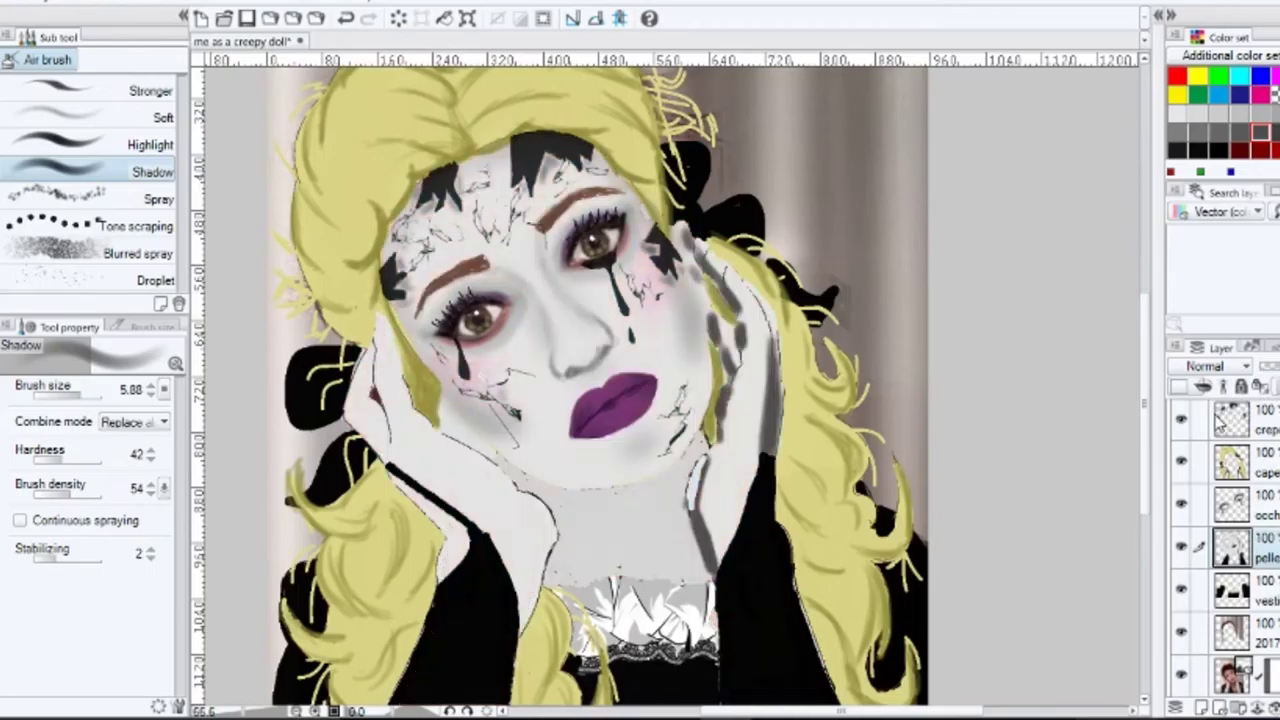
Step: Outline the fingers of the hand on the character's left with thin dark Highlight airbrush lines on the skin layer
click(1262, 505)
click(1262, 462)
click(1275, 366)
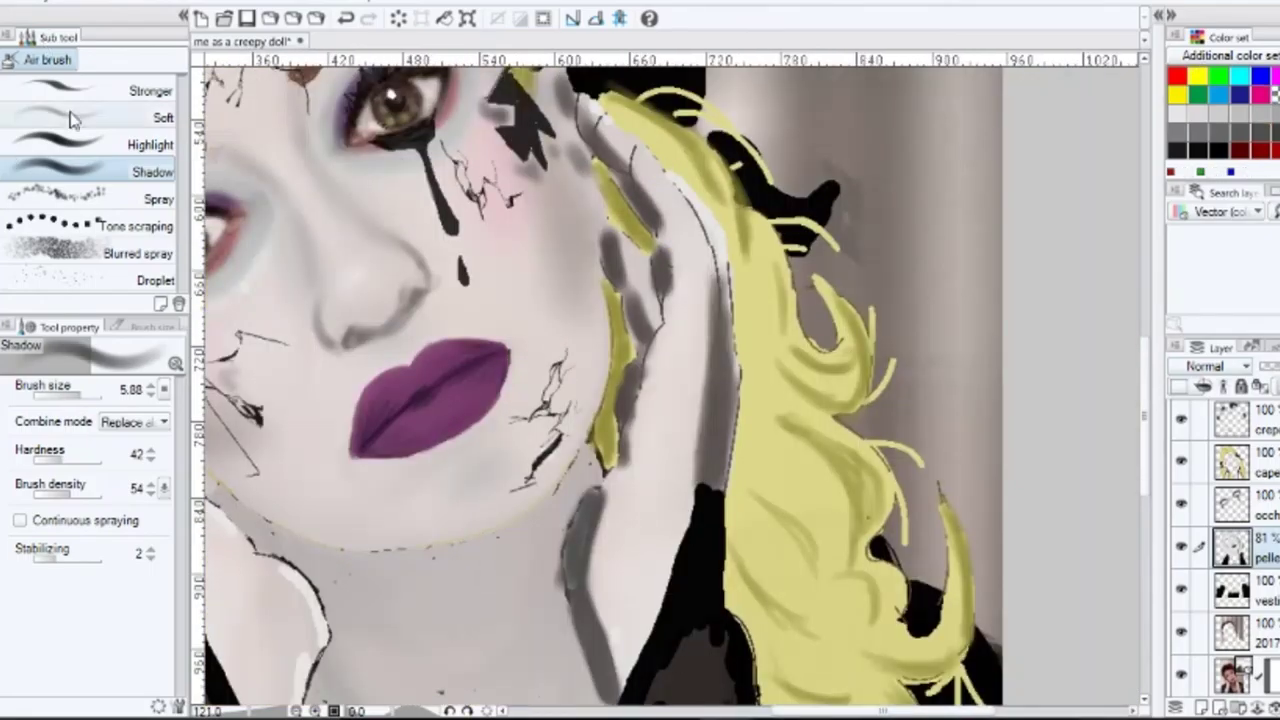
click(150, 144)
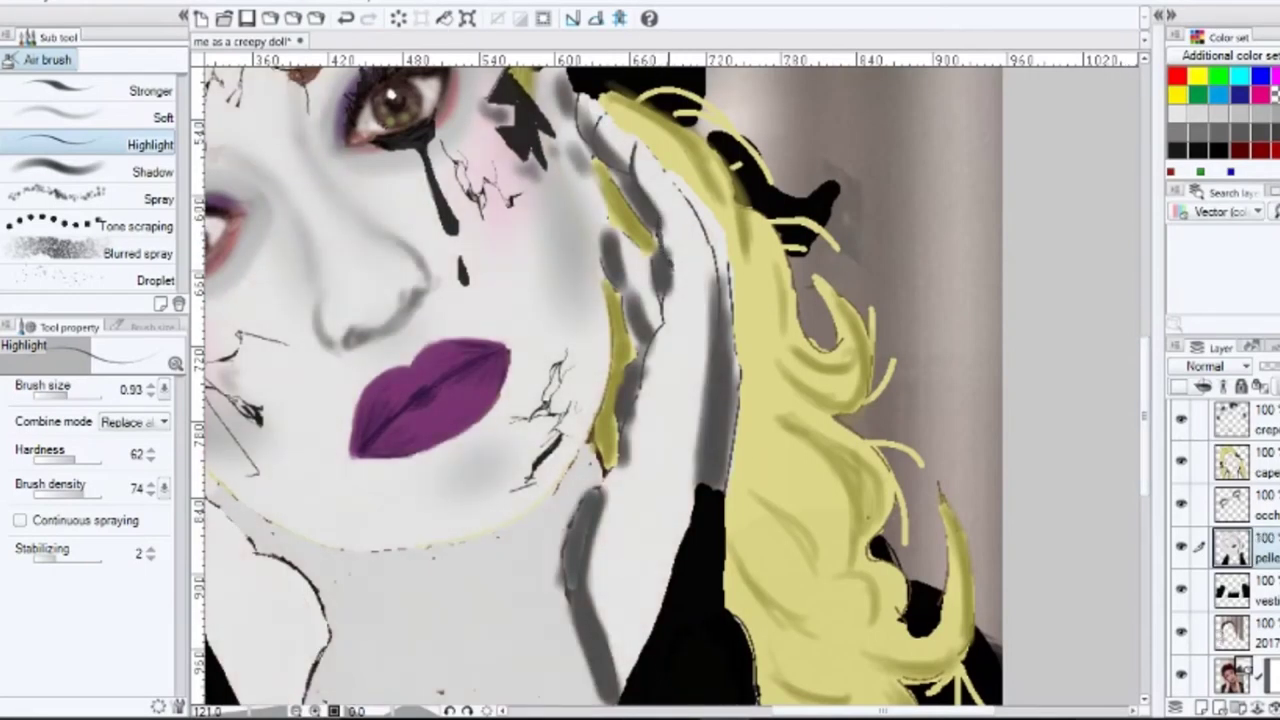
drag(662, 218, 664, 322)
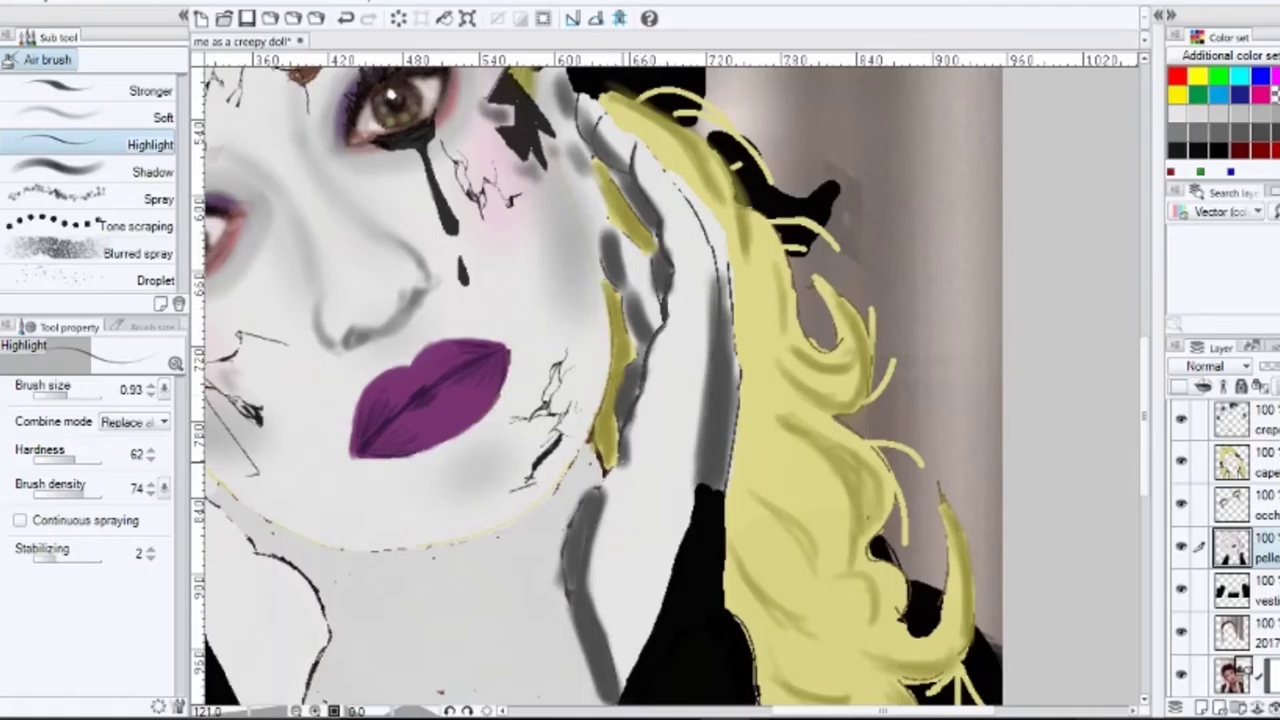
Step: Trace a thin dark outline along the outer edge of that same hand, where it meets the blonde hair
click(1266, 462)
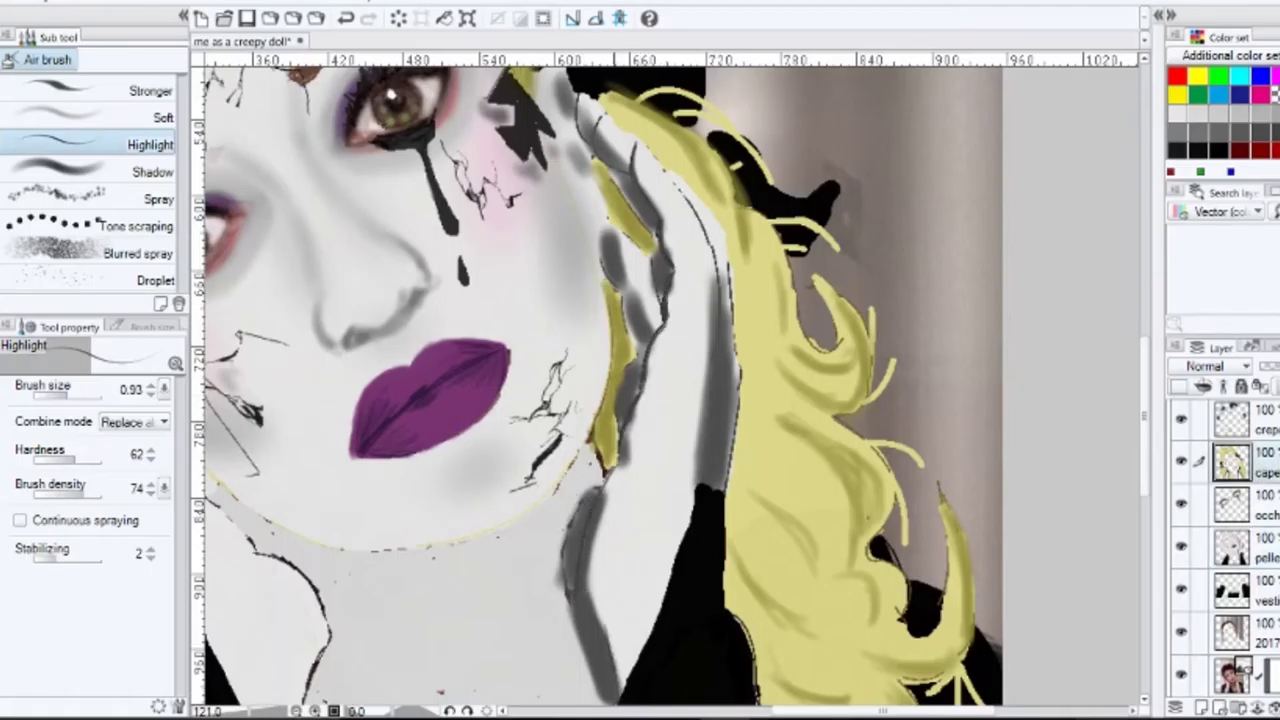
click(346, 18)
click(1264, 548)
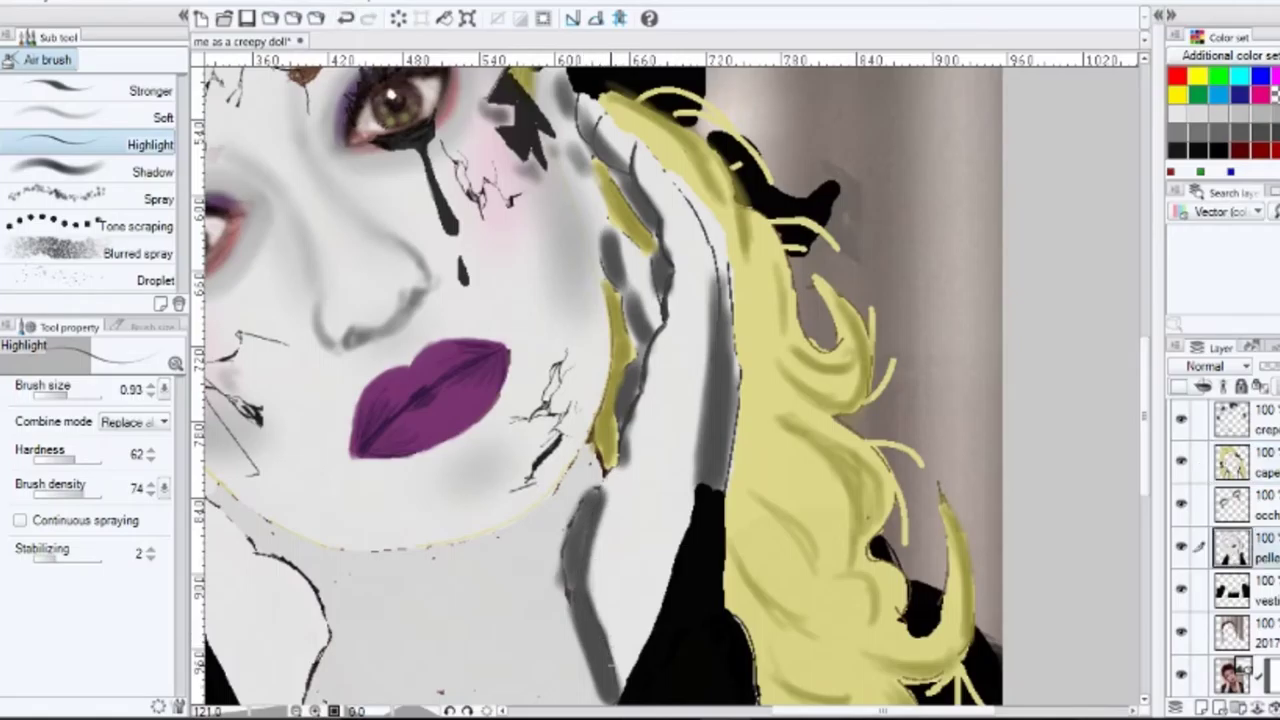
key(alt+])
key(alt+])
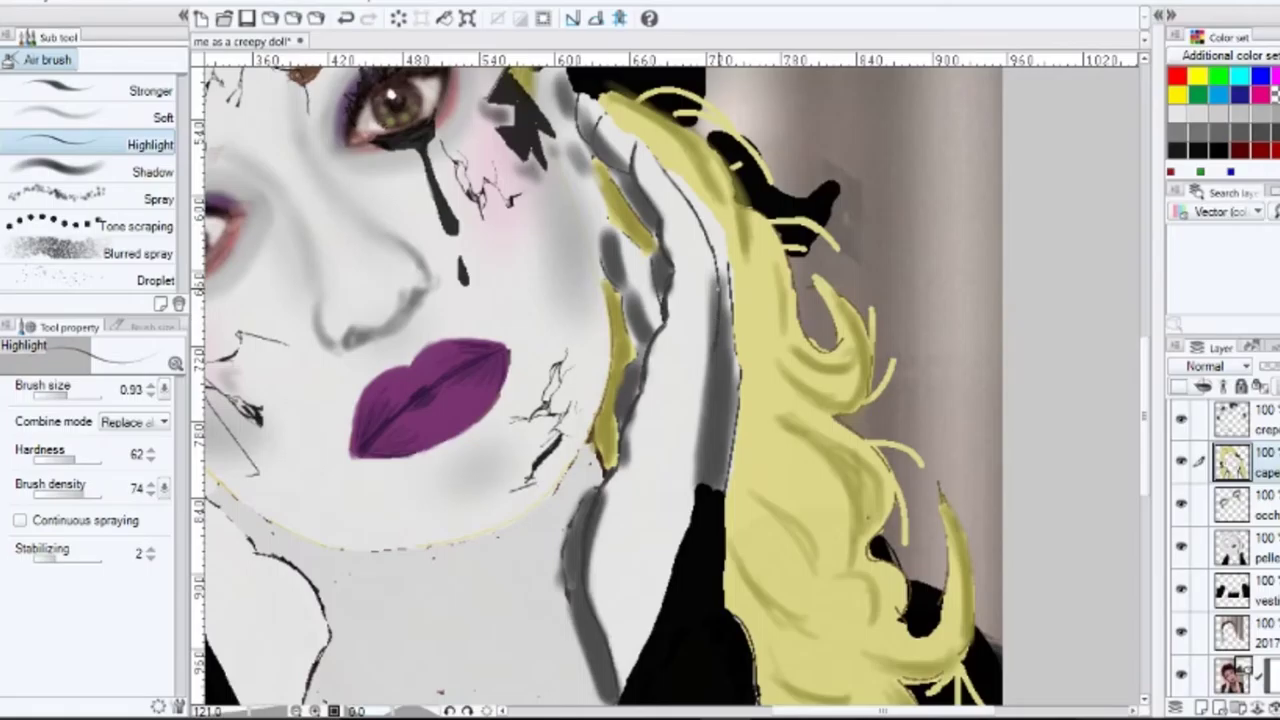
drag(724, 240, 733, 350)
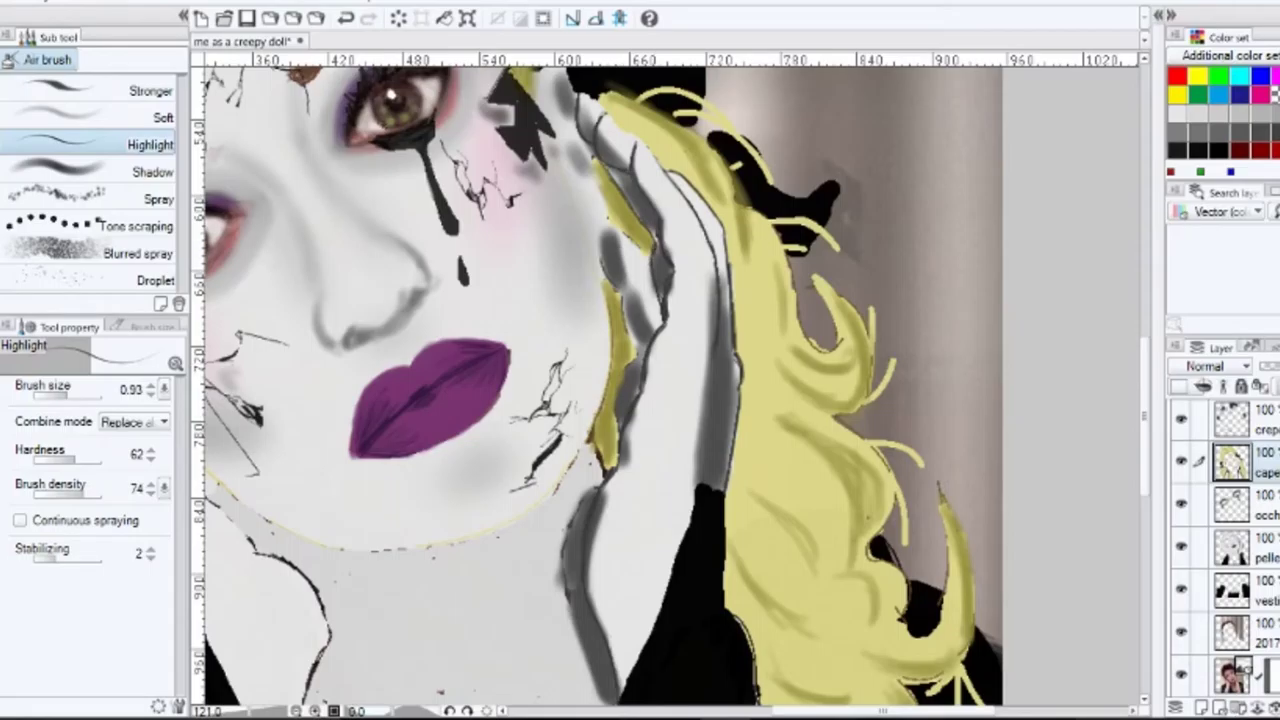
Step: Try light grey Marker pen strokes on the neck beside the hand on the character's left
click(1232, 545)
click(1181, 545)
click(1181, 462)
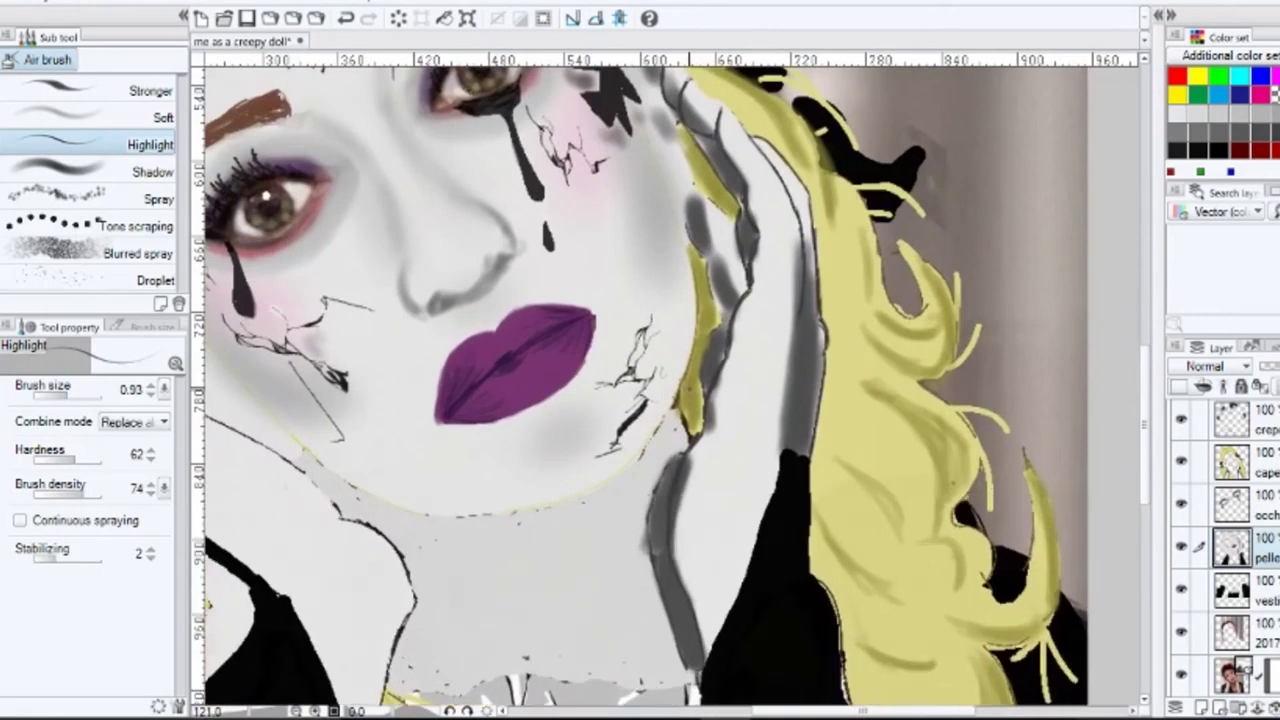
key(p)
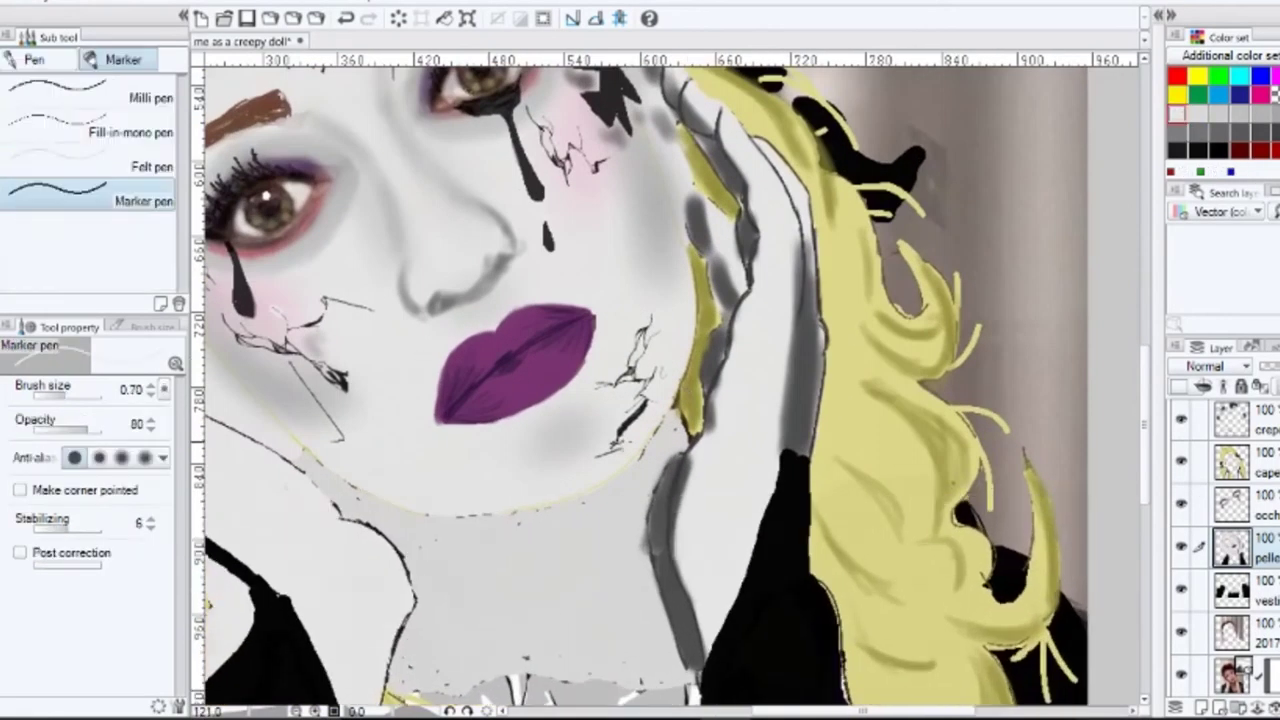
click(346, 18)
click(1198, 114)
drag(634, 528, 641, 554)
click(346, 18)
click(1221, 113)
click(345, 19)
click(75, 430)
click(346, 19)
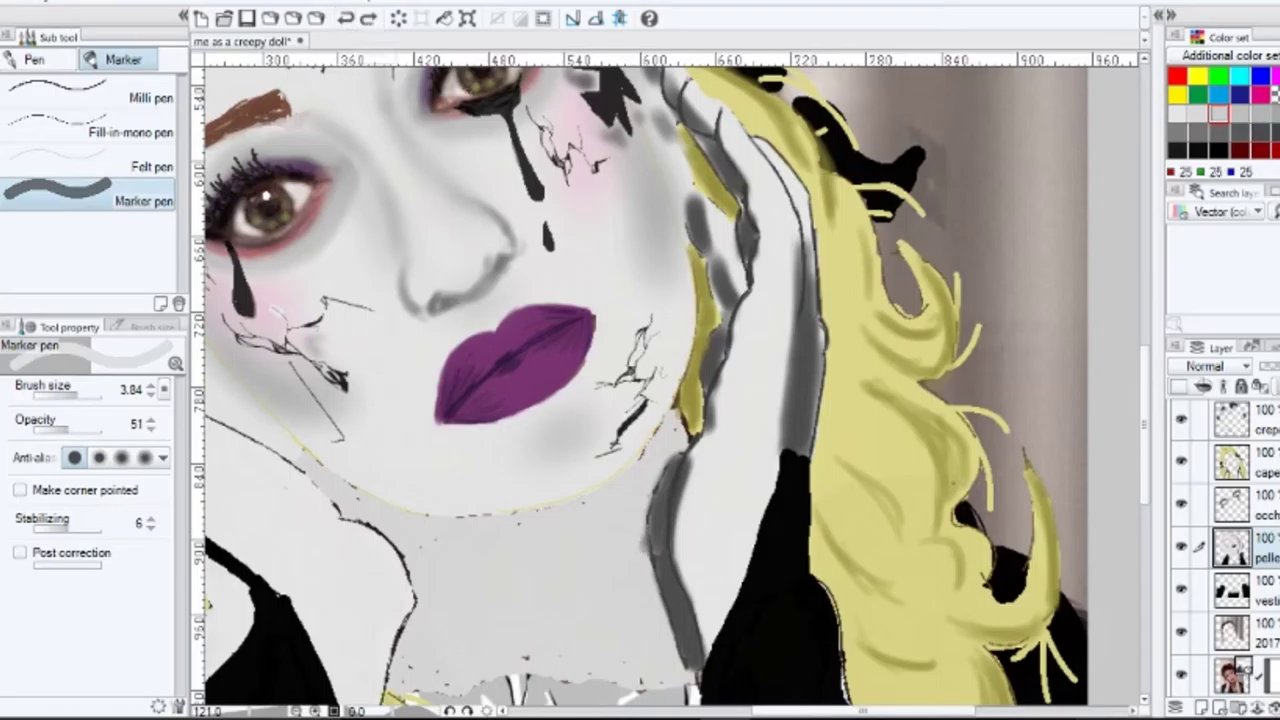
Step: Paint light grey Marker pen highlights on the hand on the character's left
click(1178, 114)
click(58, 430)
click(70, 396)
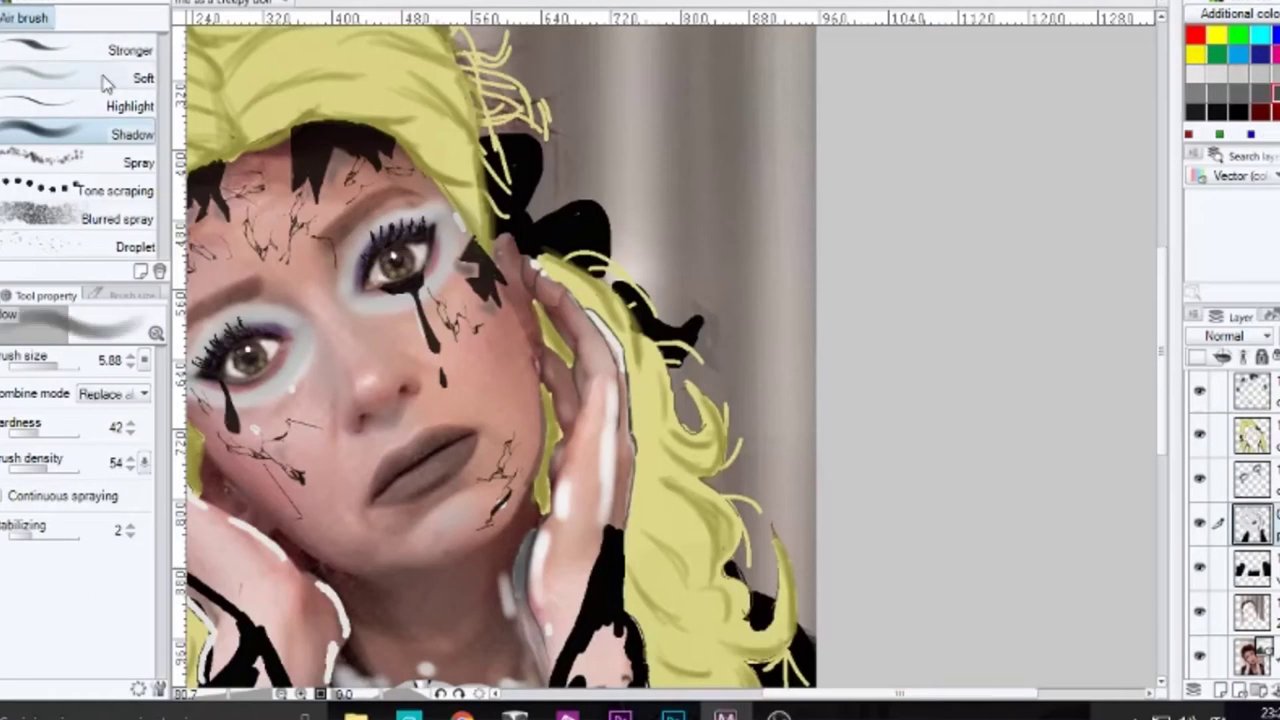
Step: Paint the fingernails of the hand on the character's left red, working on the hair layer
click(130, 105)
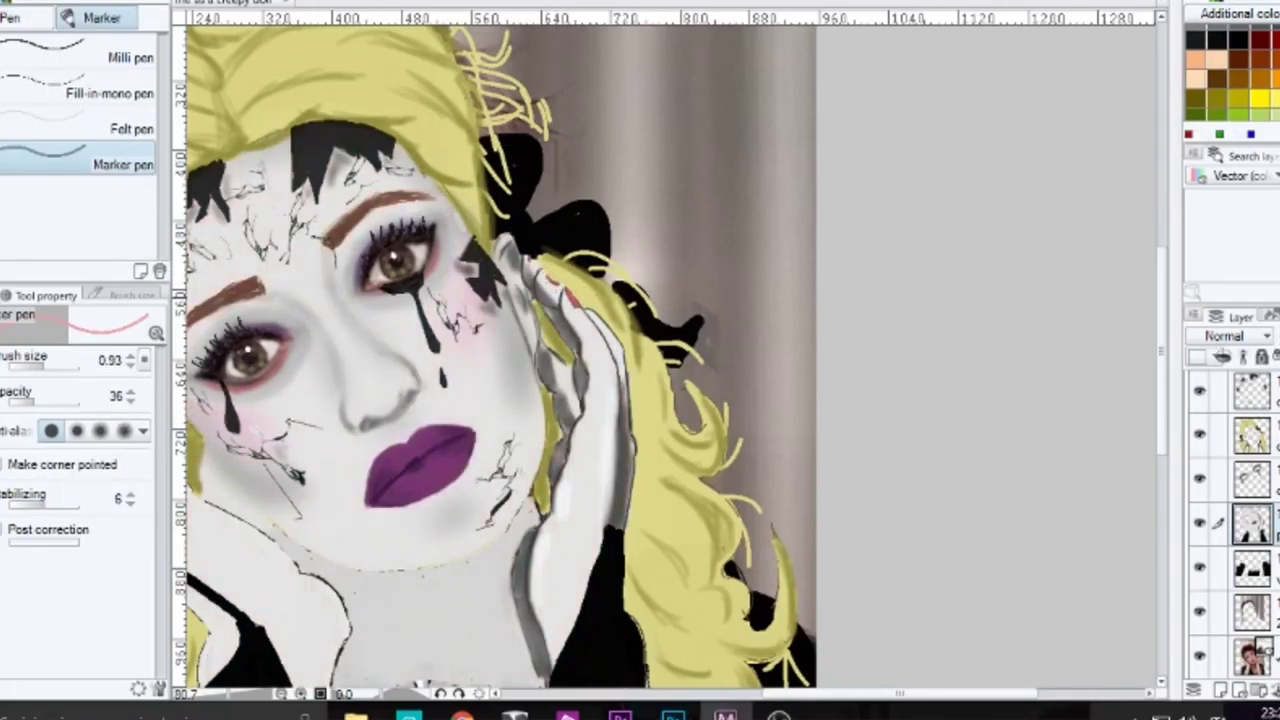
click(1252, 435)
drag(544, 270, 556, 282)
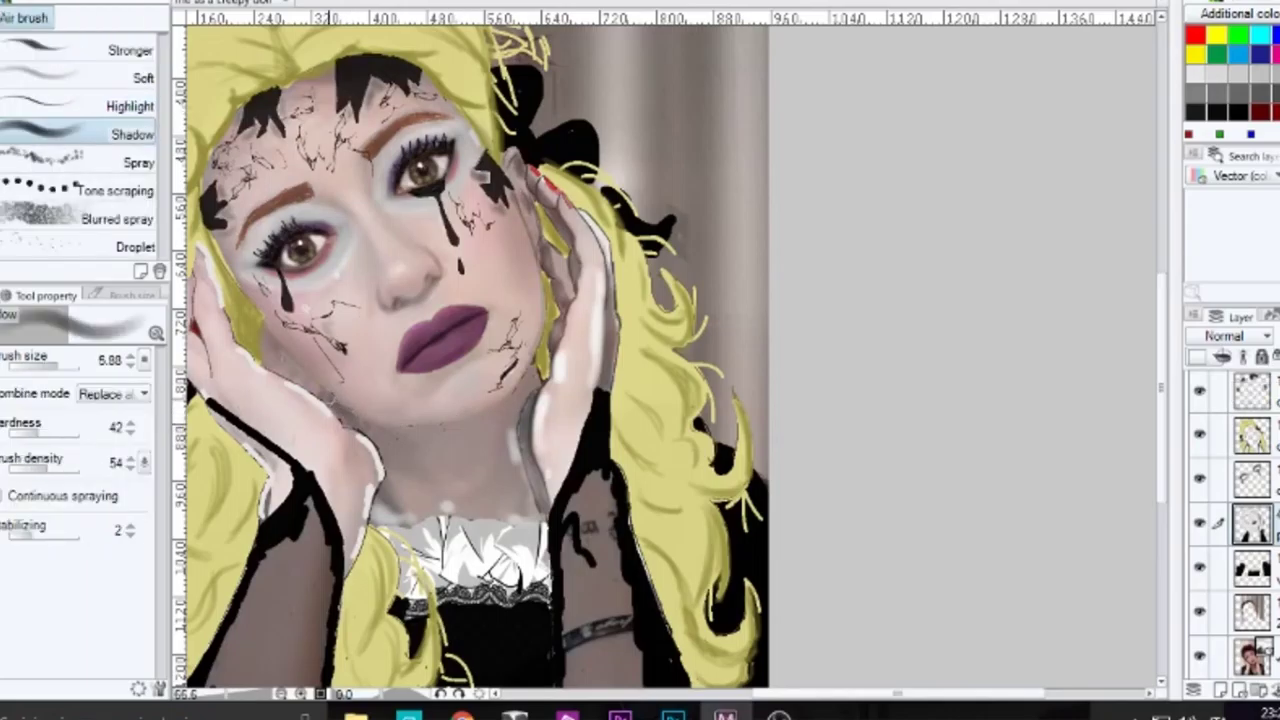
Step: Shade the neck in soft grey below the chin and beside both hands with the Shadow airbrush
drag(370, 424, 450, 433)
mouse_move(530, 370)
mouse_down()
mouse_move(508, 403)
mouse_move(434, 431)
mouse_up()
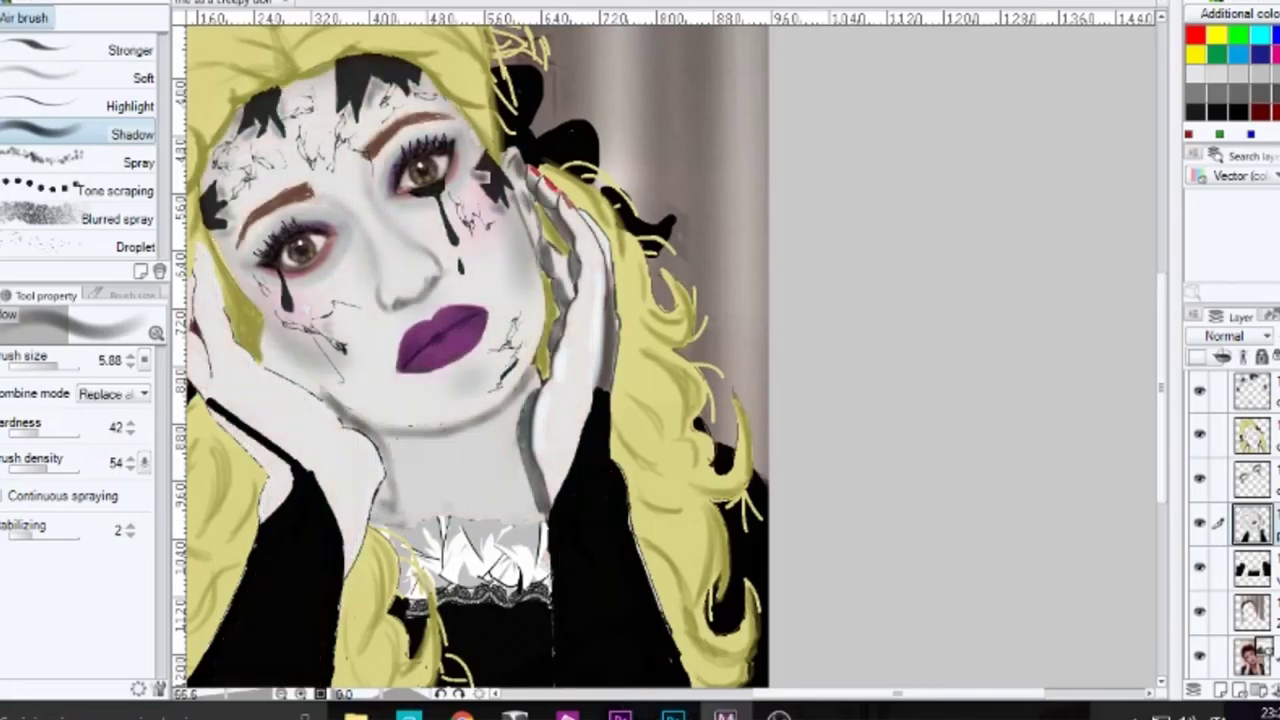
mouse_move(387, 490)
mouse_down()
mouse_move(381, 516)
mouse_move(332, 400)
mouse_move(443, 453)
mouse_up()
click(1254, 568)
click(1254, 435)
click(63, 366)
click(22, 433)
click(22, 469)
mouse_move(530, 390)
mouse_down()
mouse_move(494, 434)
mouse_move(400, 438)
mouse_move(490, 450)
mouse_up()
key(p)
click(47, 366)
click(47, 402)
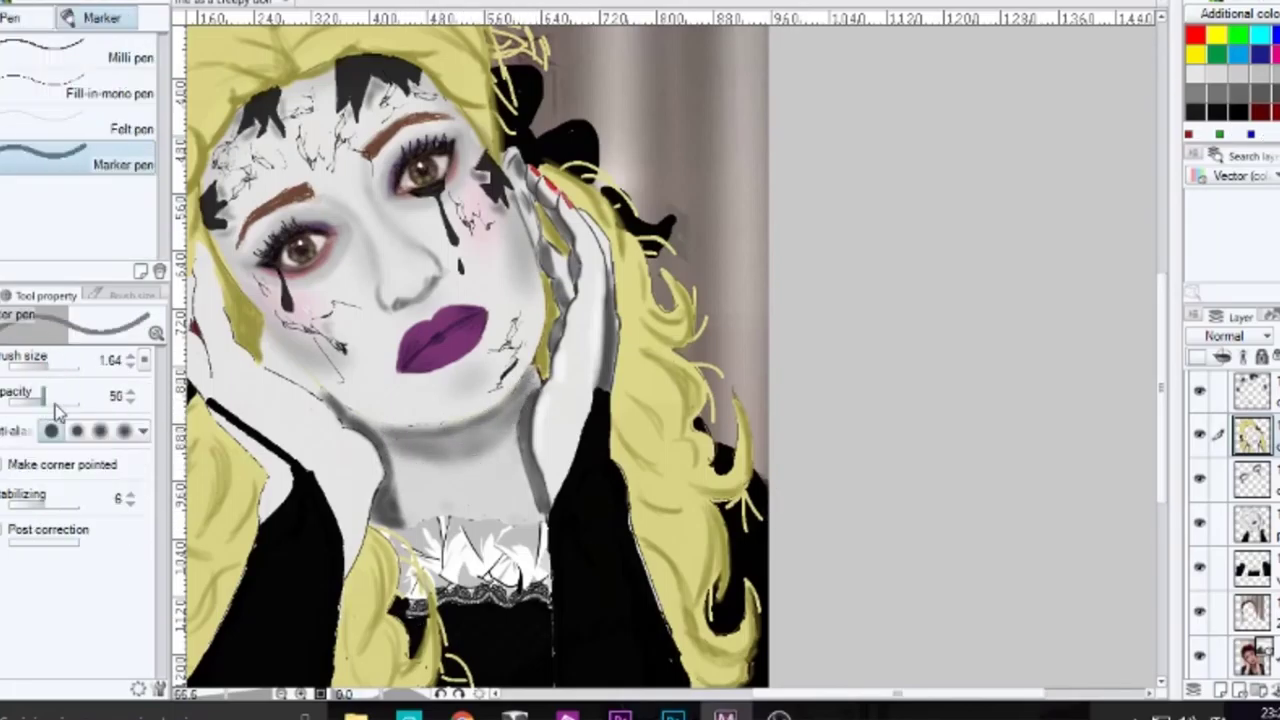
click(74, 402)
click(1252, 568)
click(52, 366)
click(65, 366)
key(b)
click(141, 15)
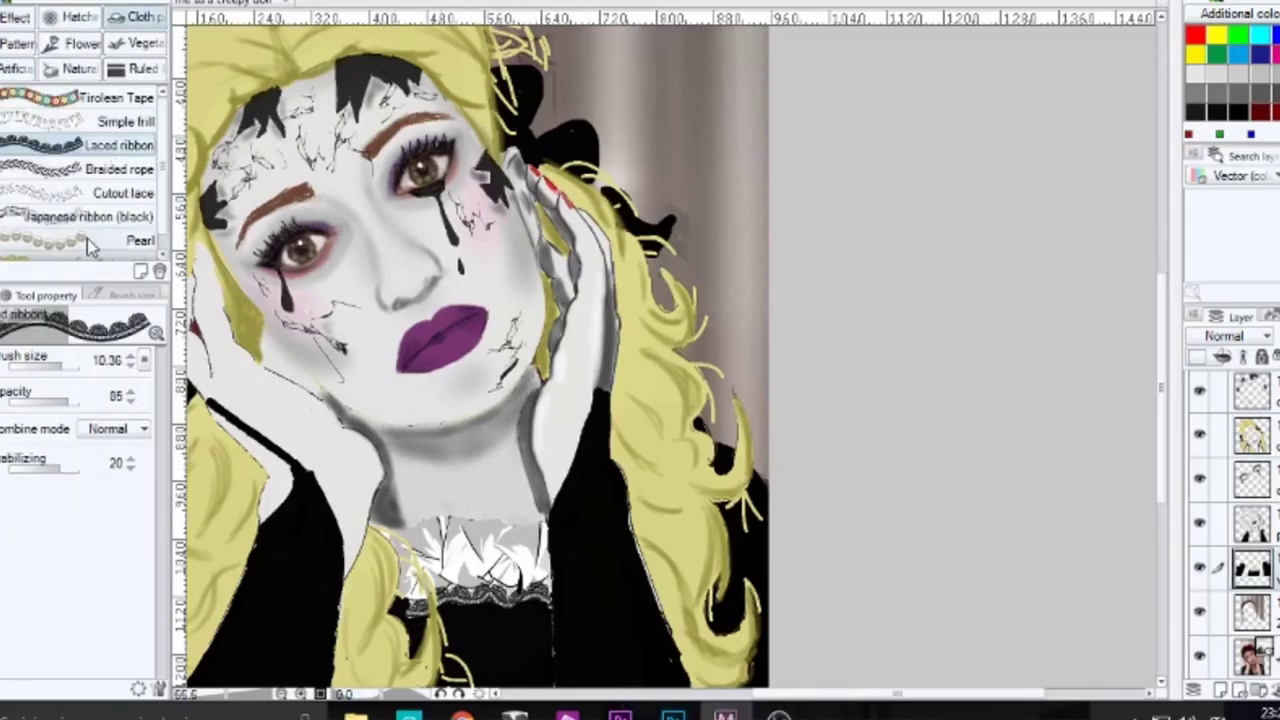
click(88, 246)
Step: Dot large black necklace beads across both sides of the neck with the Marker pen at size 8.99 on the skin layer
key(p)
click(60, 366)
click(1252, 524)
click(384, 449)
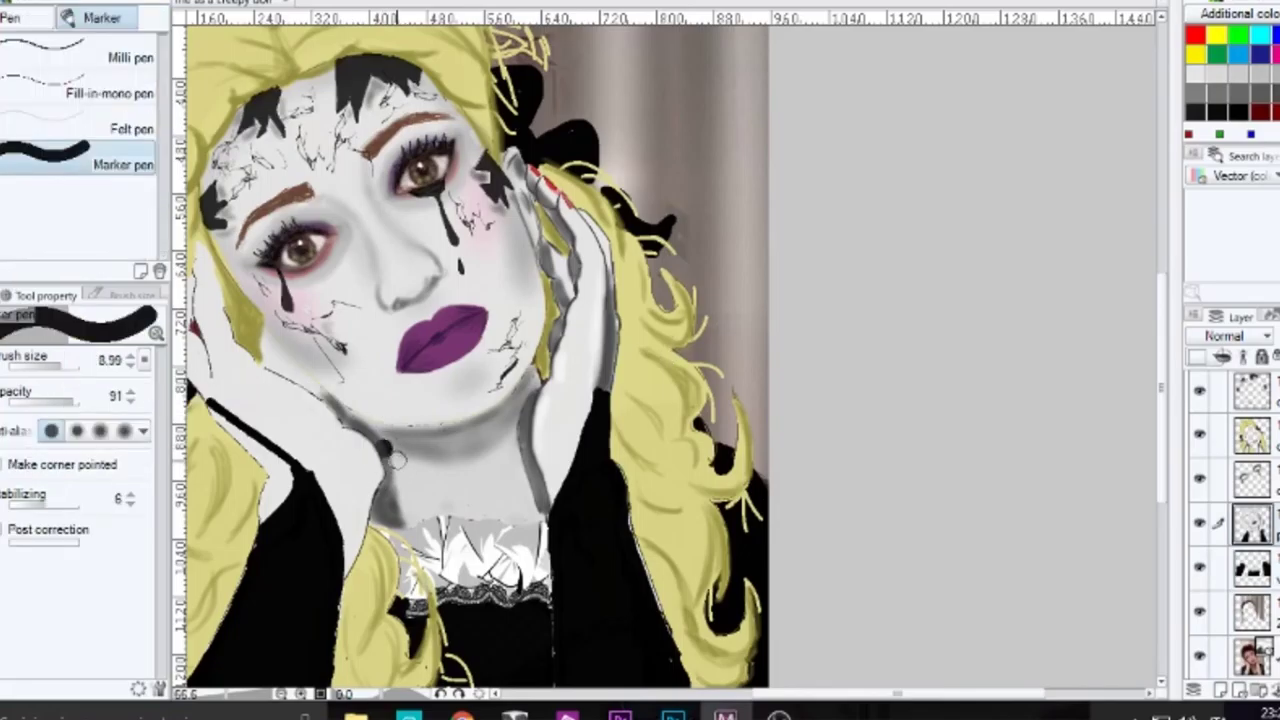
click(396, 460)
click(406, 473)
click(418, 482)
click(511, 443)
click(503, 455)
click(494, 464)
click(482, 476)
click(430, 487)
Step: Add strands of small black beads hanging below the necklace with the Marker pen at size 2.89
click(47, 366)
click(52, 366)
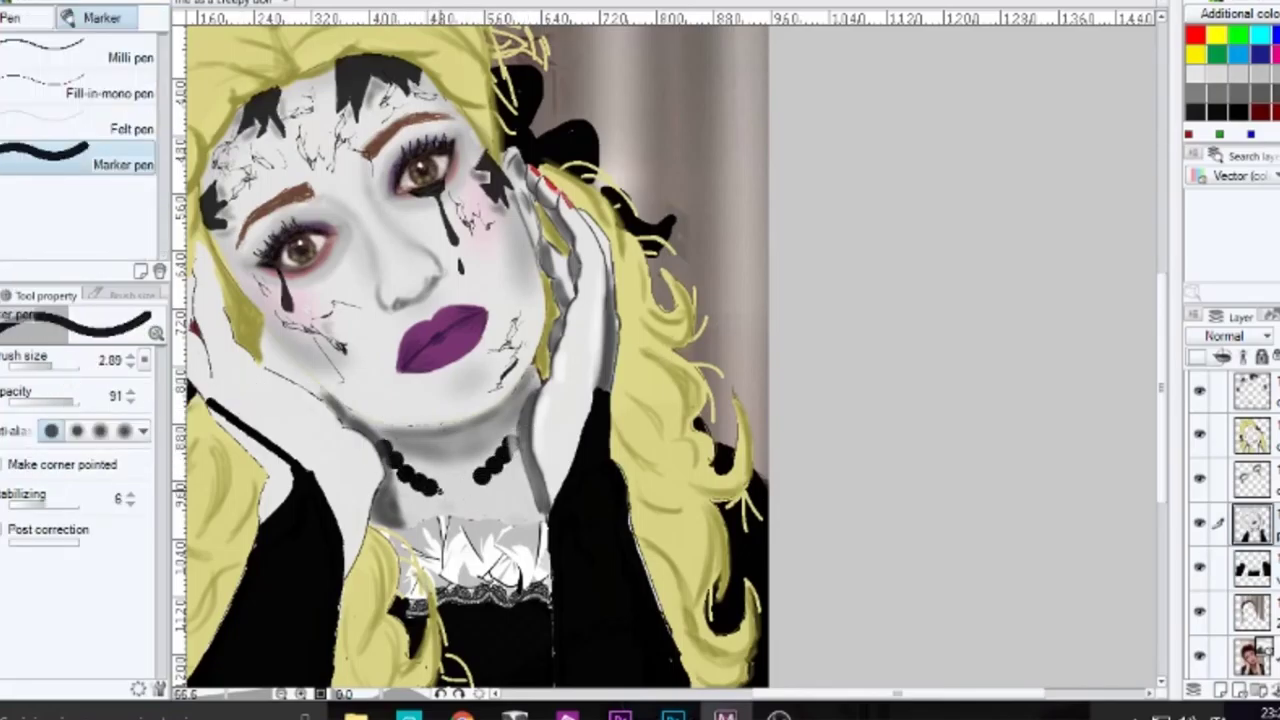
click(1252, 568)
click(1252, 435)
click(404, 487)
click(403, 496)
click(402, 505)
click(398, 515)
click(396, 522)
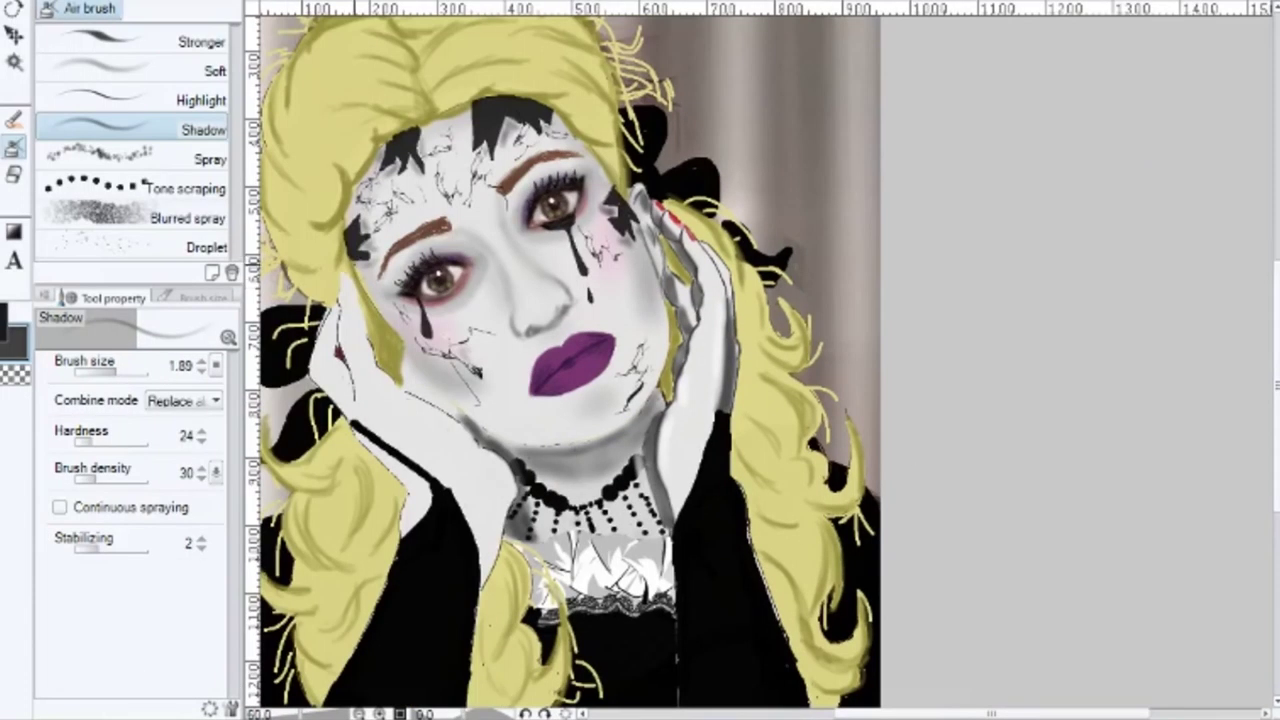
Step: Shade the cheek and jaw along the hand on the character's right with the Shadow airbrush
drag(452, 400, 528, 447)
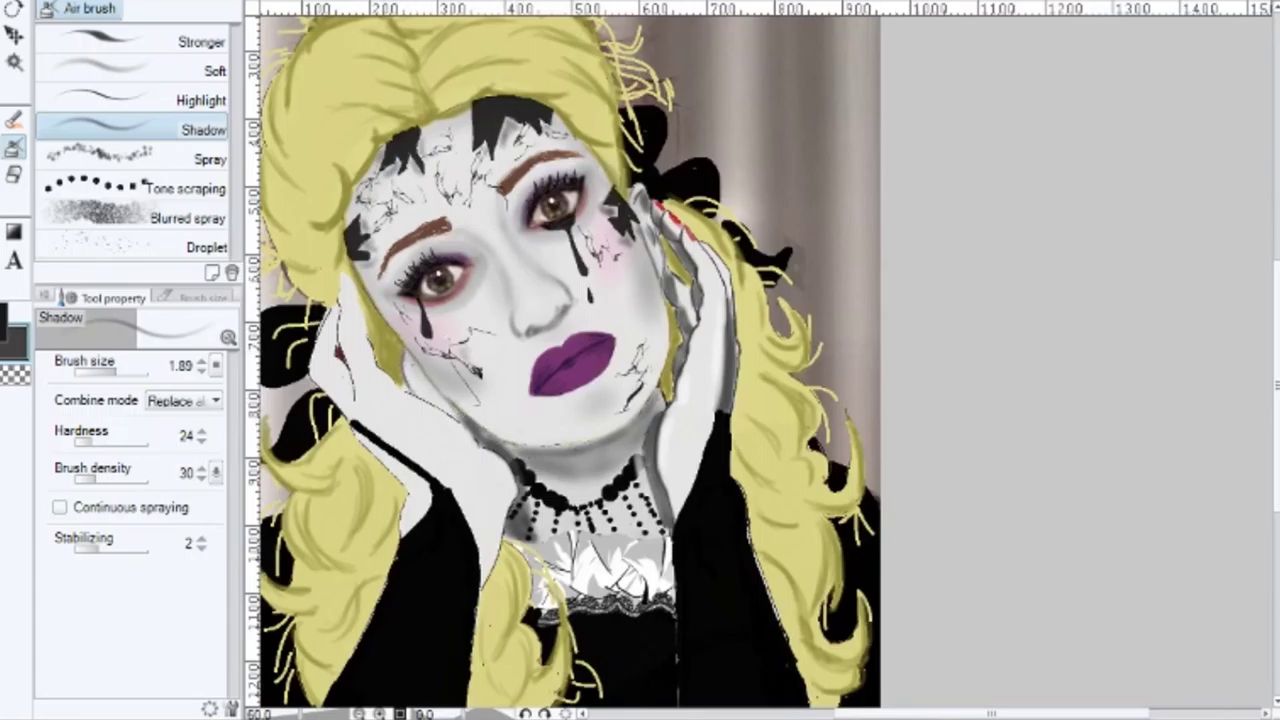
click(126, 372)
drag(411, 361, 446, 405)
Step: Draw thin dark finger contours on the hand on the character's right with the Highlight airbrush at size 0.93
click(150, 100)
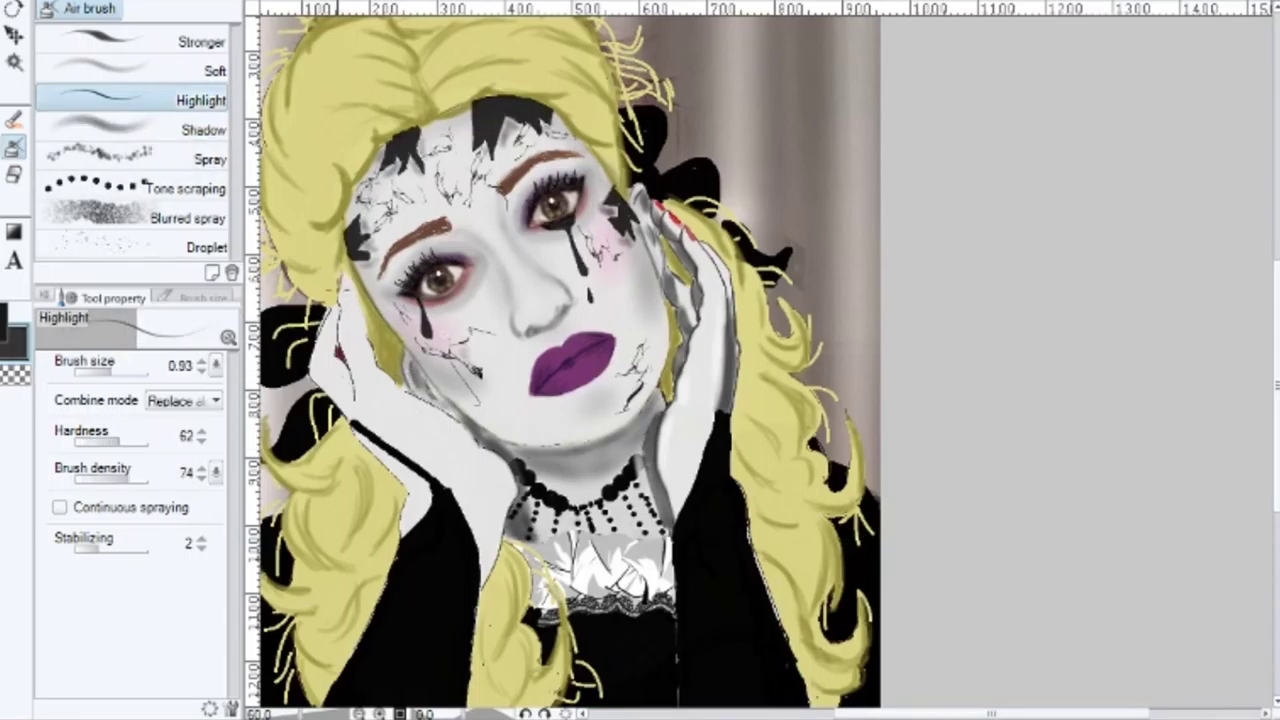
drag(340, 353, 350, 390)
drag(328, 311, 316, 344)
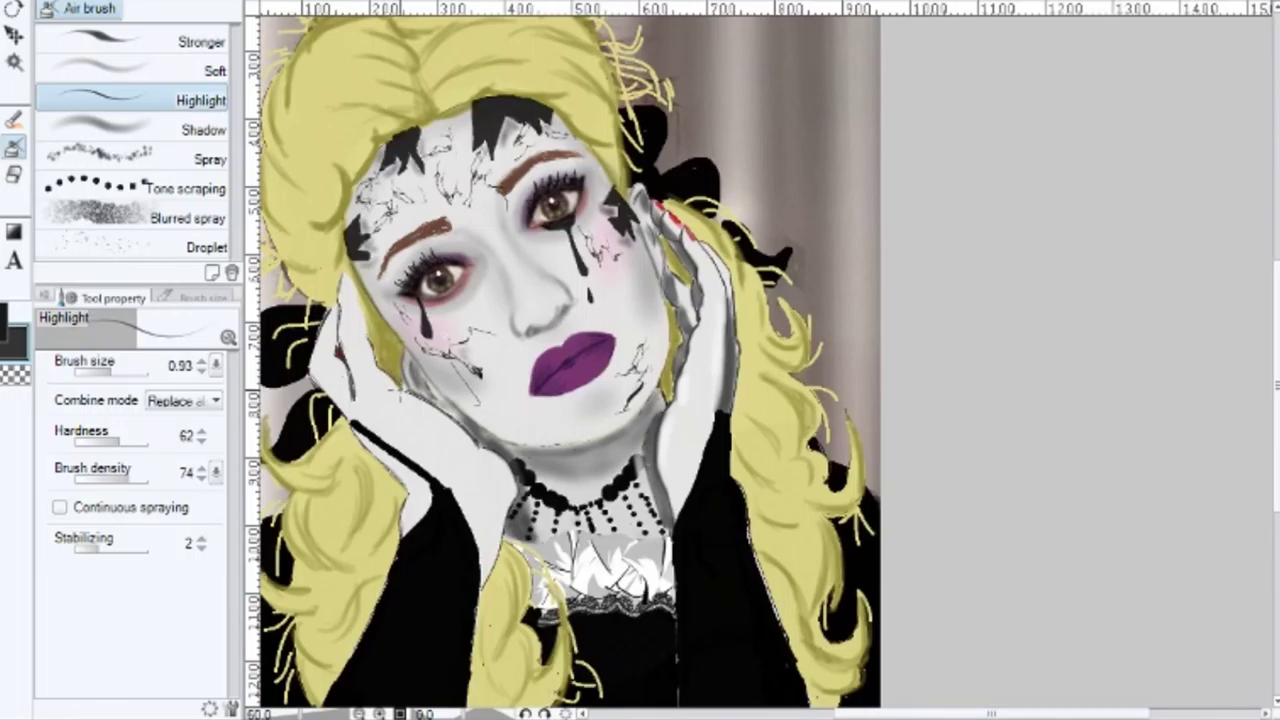
Step: Paint the fingernail of the hand on the character's right red with the Marker pen at size 2.89
click(1279, 470)
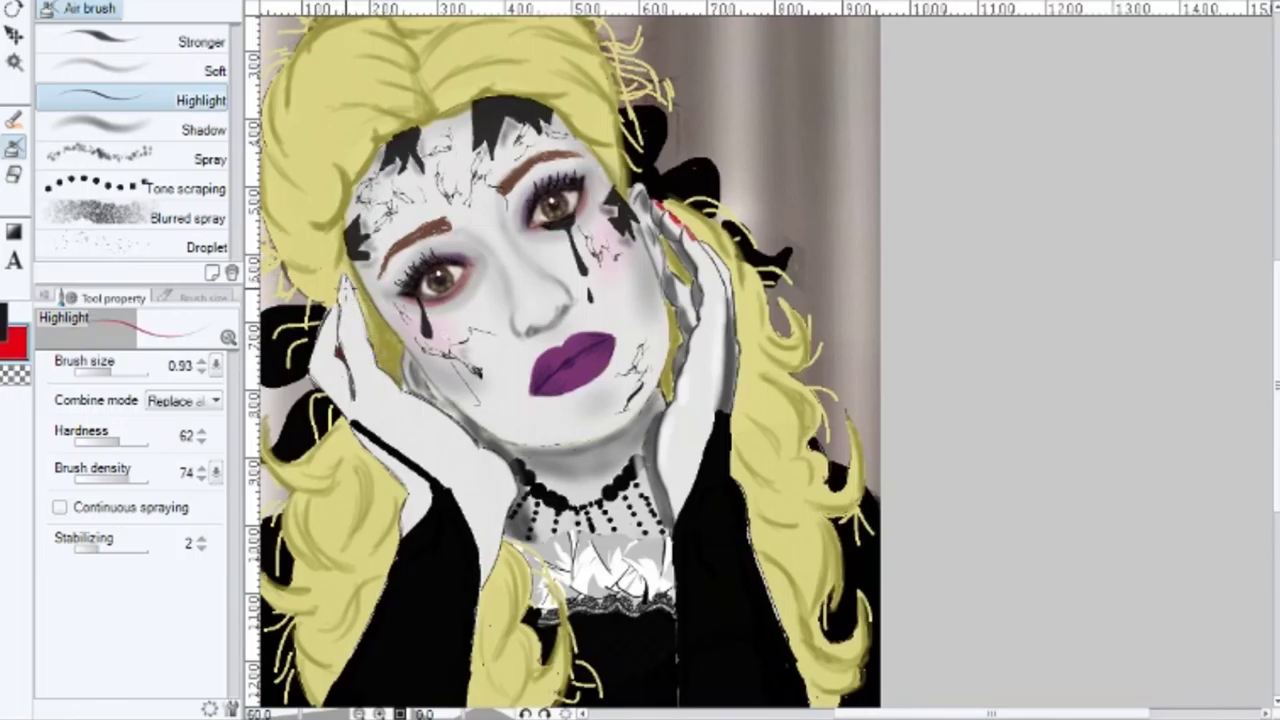
key(p)
drag(343, 302, 340, 283)
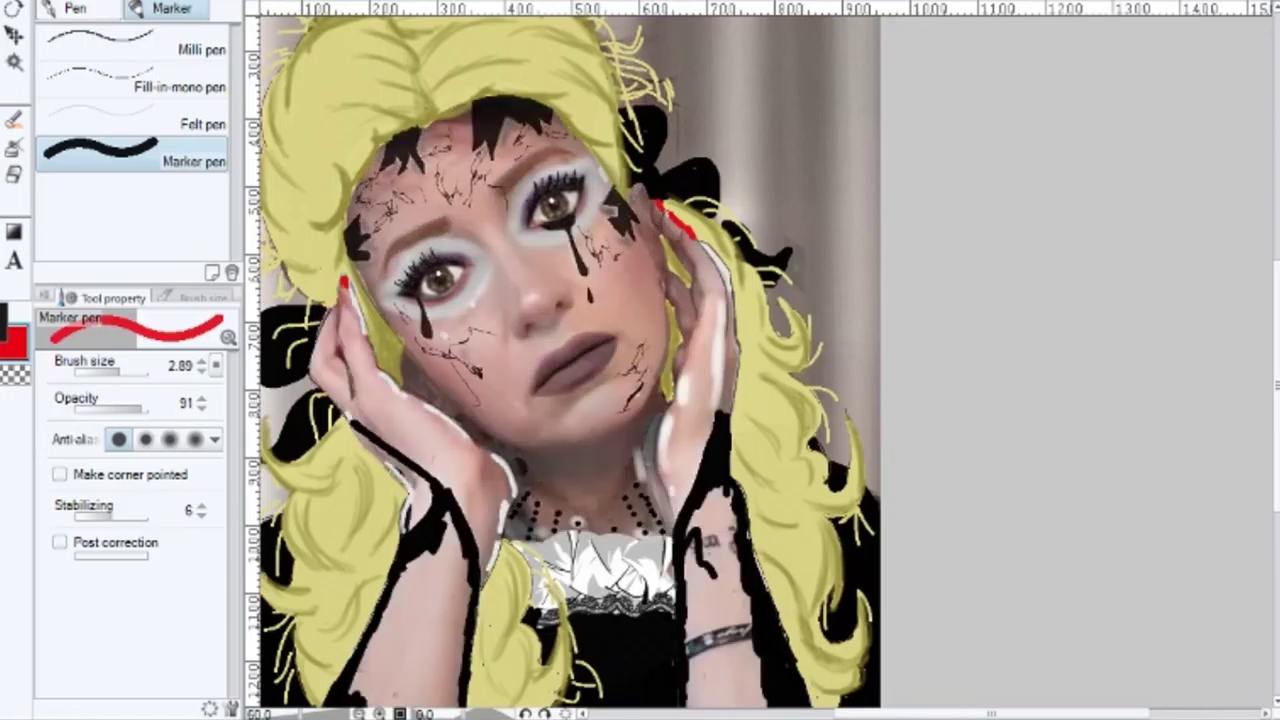
Step: Shade the fingers, palm edge and wrist of the hand on the character's right in grey with the Shadow airbrush at size 5.88
key(x)
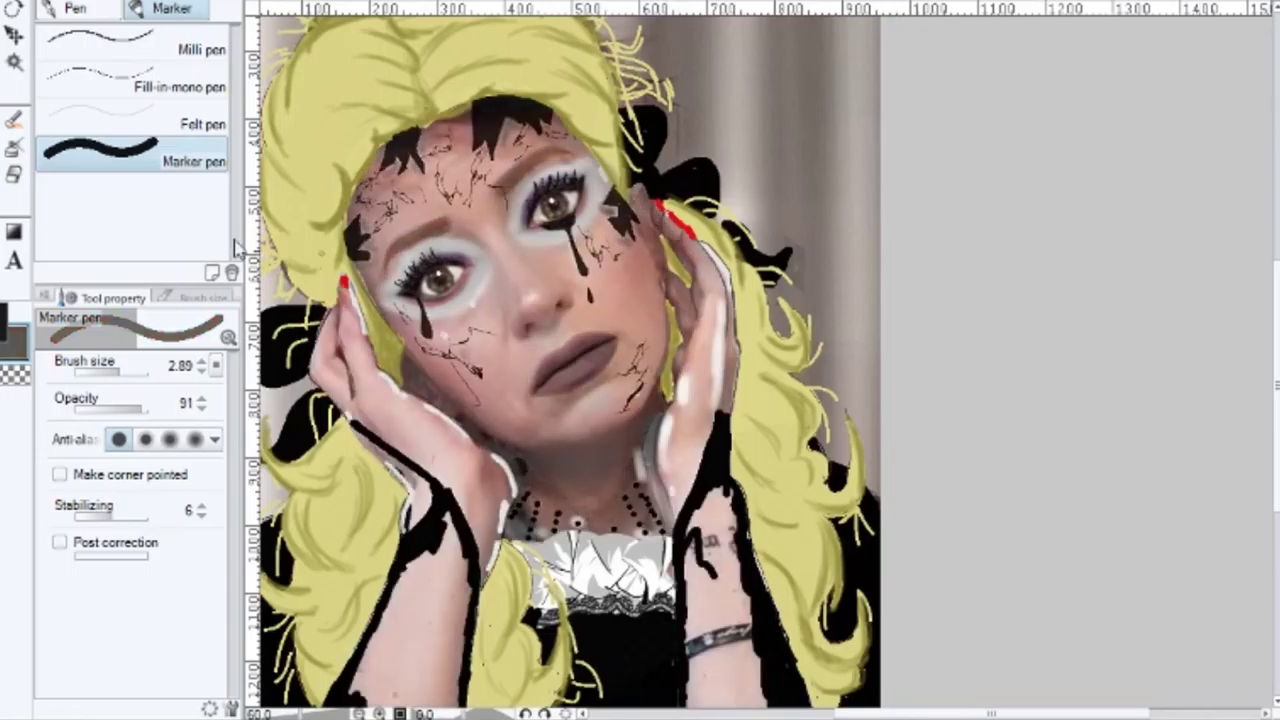
key(b)
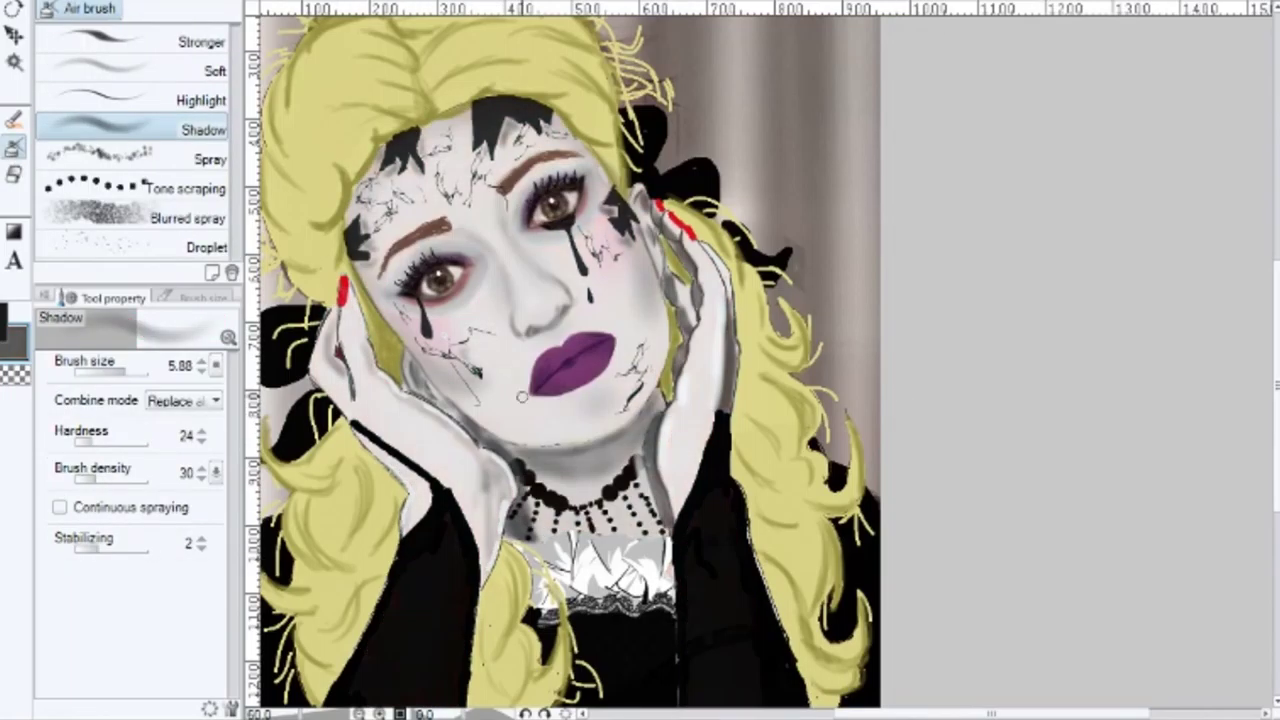
mouse_move(420, 405)
mouse_down()
mouse_move(497, 480)
mouse_move(484, 582)
mouse_up()
drag(510, 464, 494, 507)
mouse_move(355, 304)
mouse_down()
mouse_move(377, 370)
mouse_move(437, 412)
mouse_move(347, 385)
mouse_up()
key(ctrl+minus)
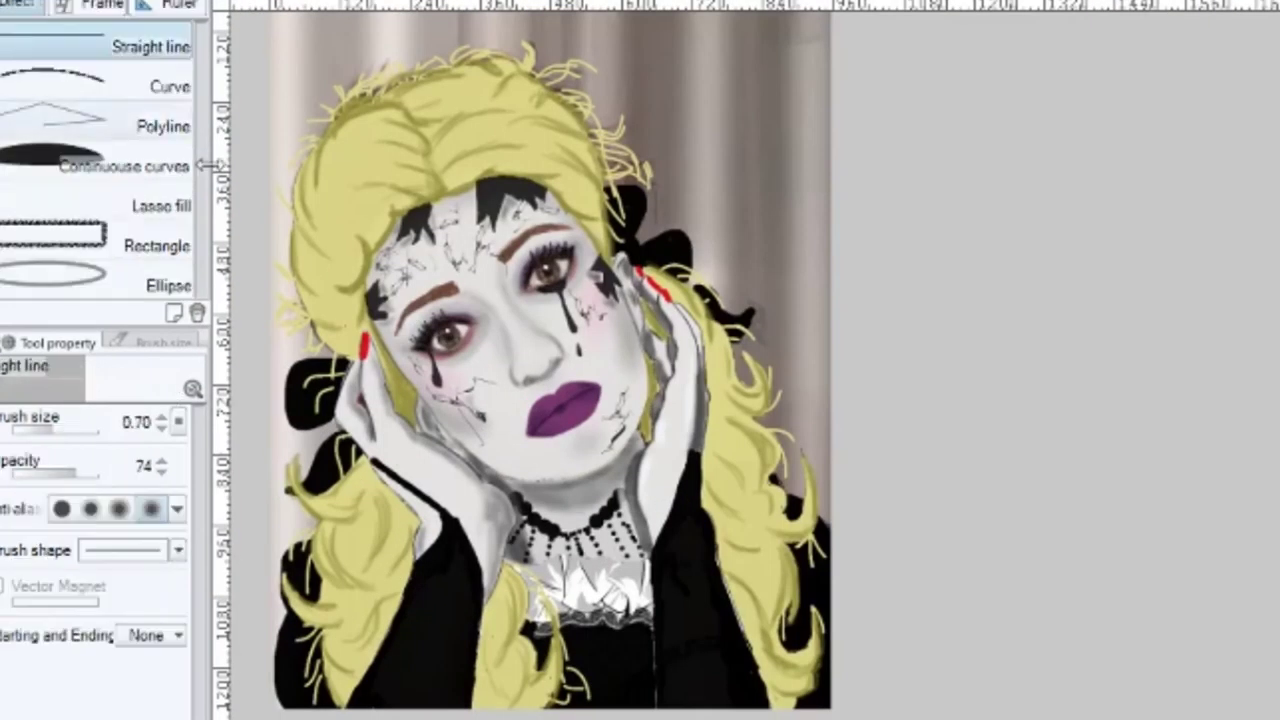
Step: Draw a light vertical line down the dress beside the sleeve on the character's left and extend the sleeve's black edge up the wrist
drag(656, 712, 654, 570)
click(58, 430)
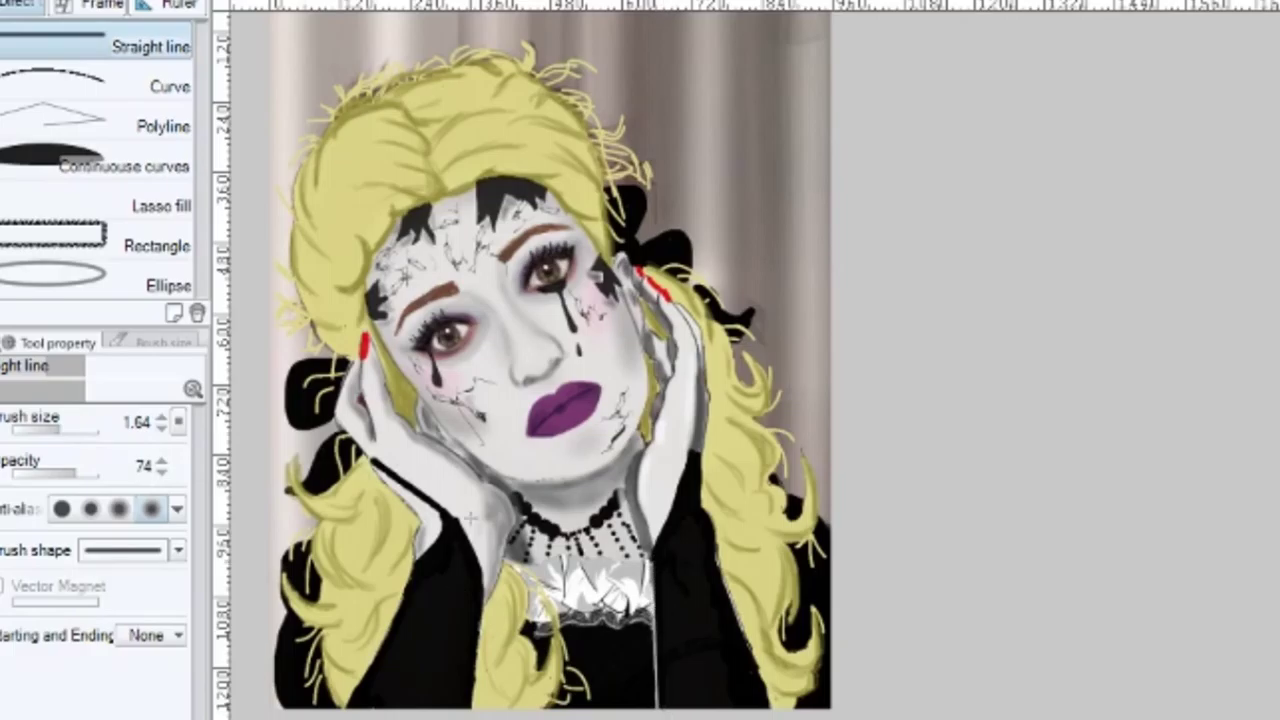
key(p)
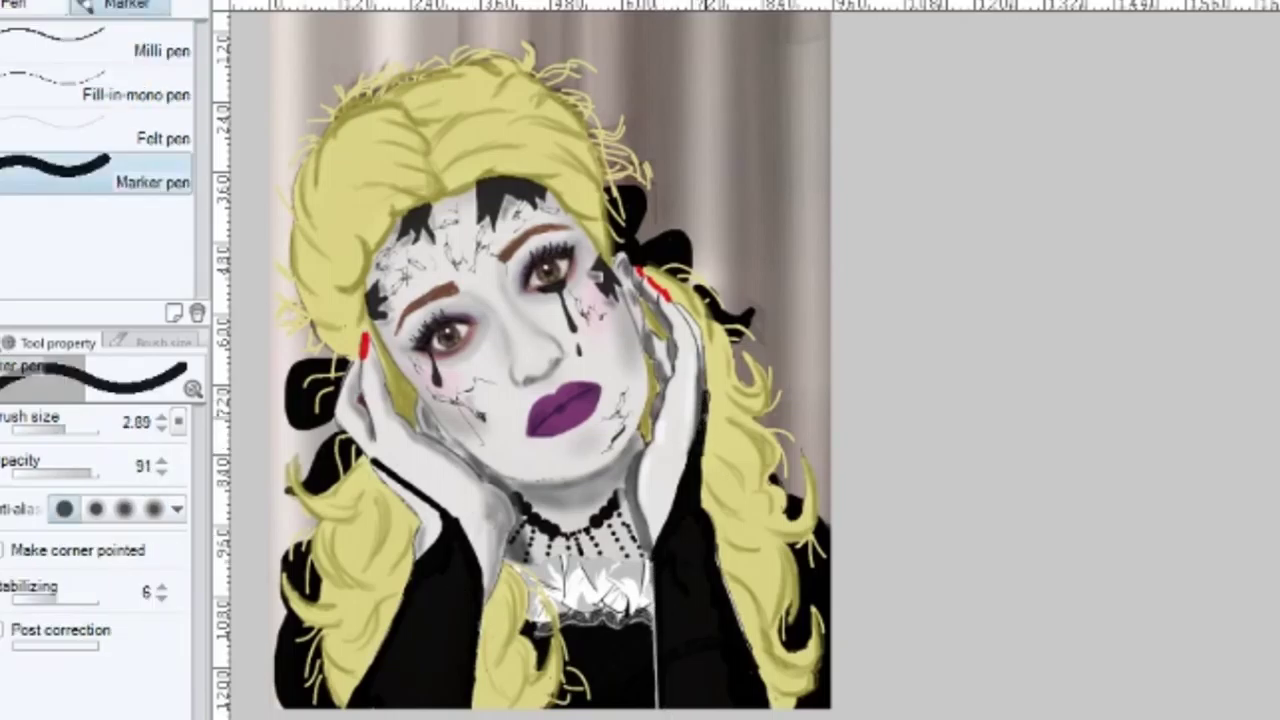
Step: Add white shine lines to the black bows on both sides of the head with the Highlight airbrush
click(52, 430)
key(b)
drag(296, 382, 316, 358)
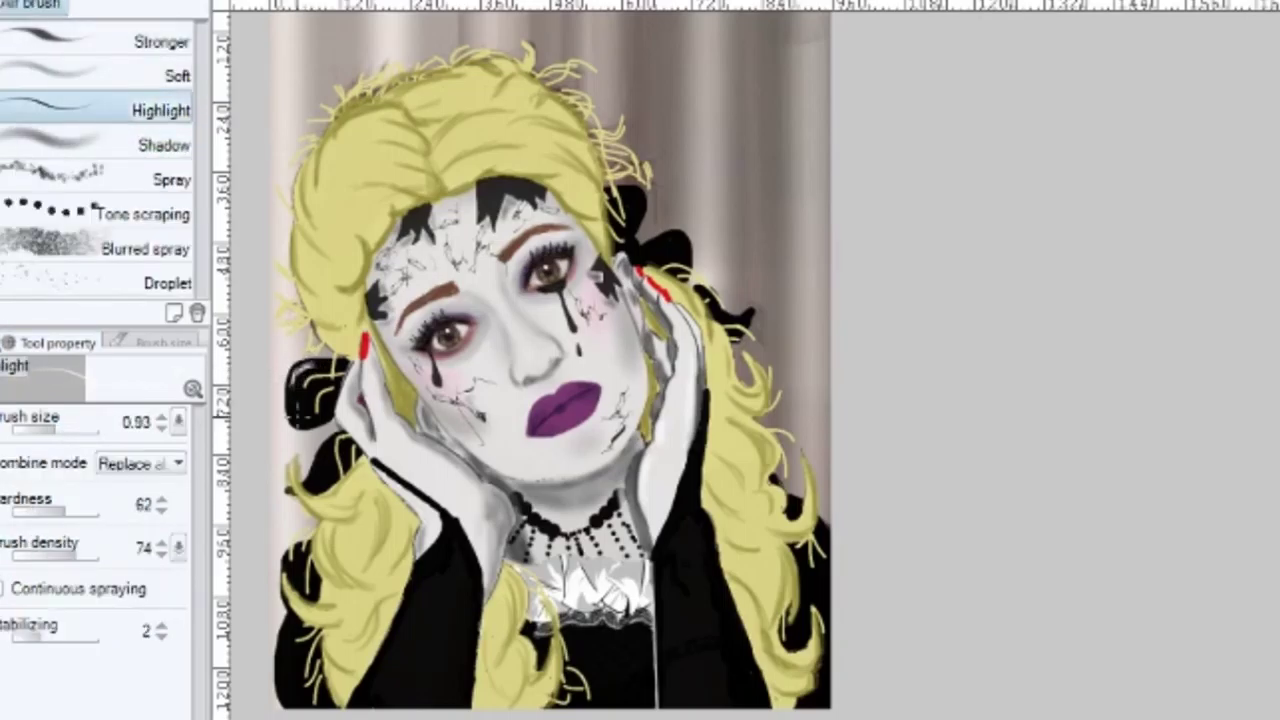
click(68, 430)
drag(688, 246, 639, 262)
drag(312, 484, 333, 448)
Step: Decorate the black sleeve cuffs on both arms with white Sparkle C brush strokes at size 18.26
click(2, 120)
click(14, 9)
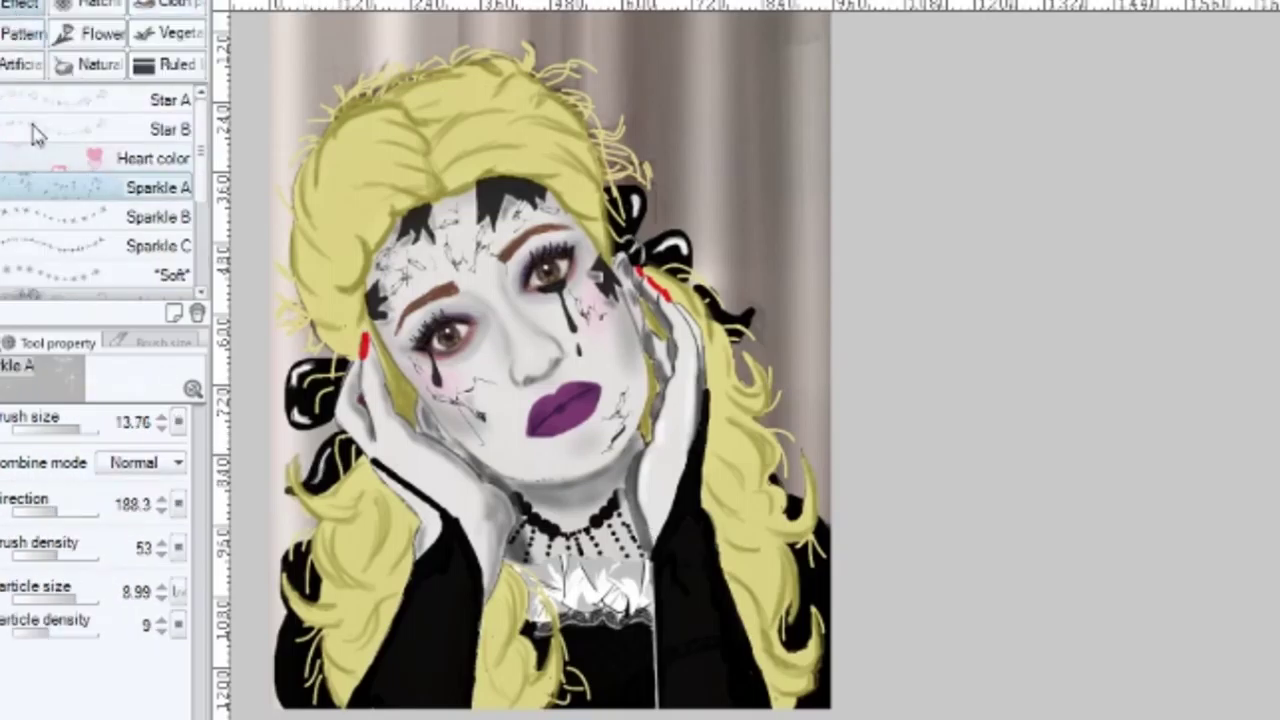
click(100, 245)
mouse_move(415, 580)
mouse_down()
mouse_move(435, 560)
mouse_move(468, 598)
mouse_move(468, 648)
mouse_up()
mouse_move(664, 550)
mouse_down()
mouse_move(689, 480)
mouse_move(709, 546)
mouse_up()
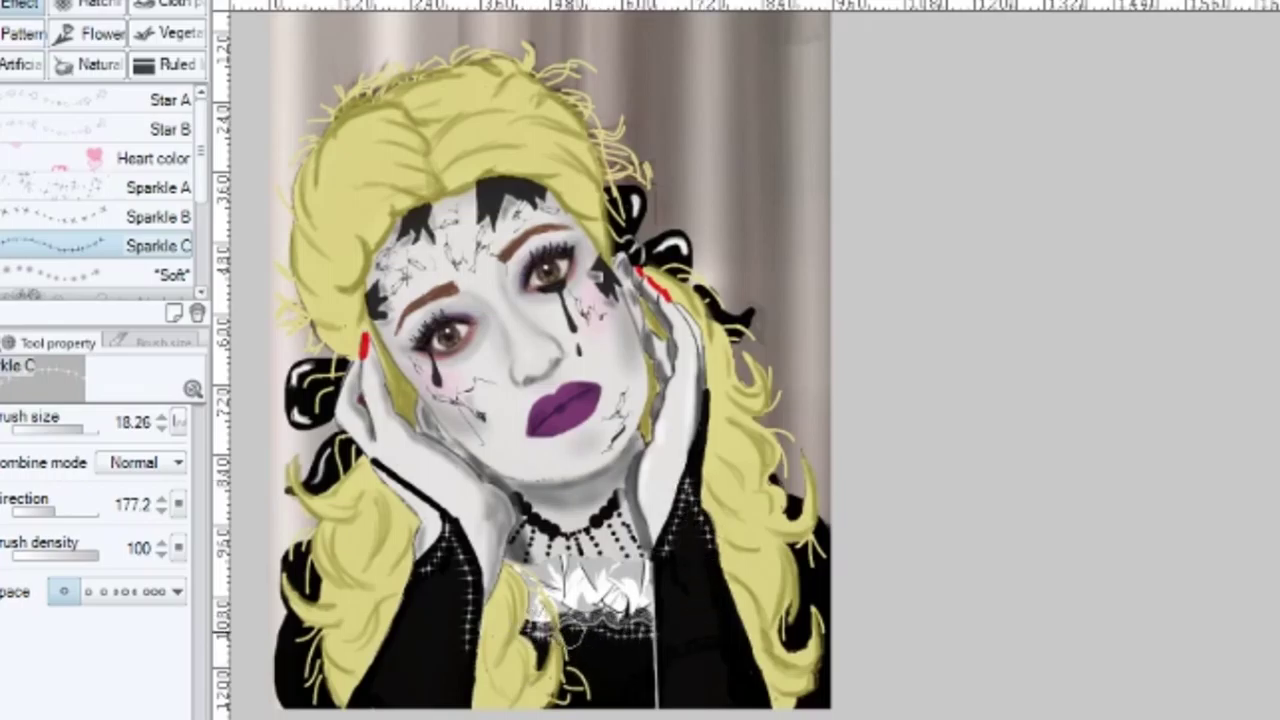
Step: Draw thin white edge lines inside the face's black cracks at Marker pen size 0.40 and white specks on the purple lips at 1.43
click(60, 218)
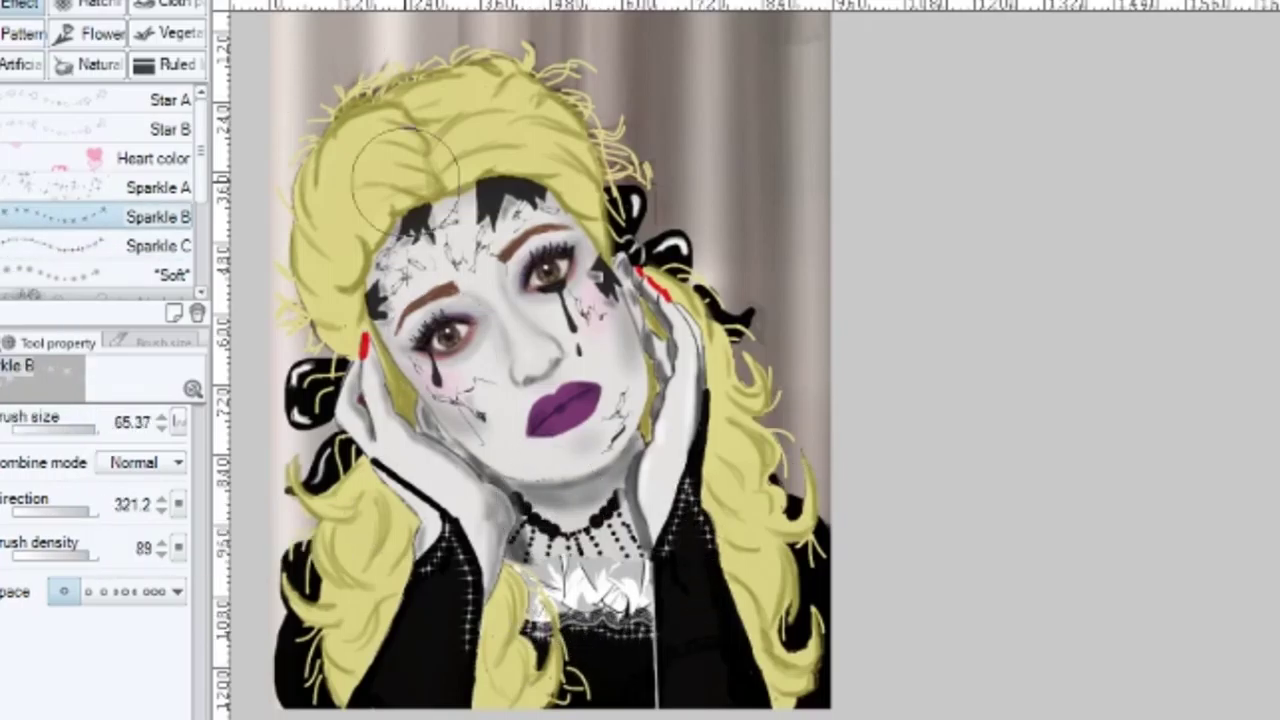
key(p)
click(47, 430)
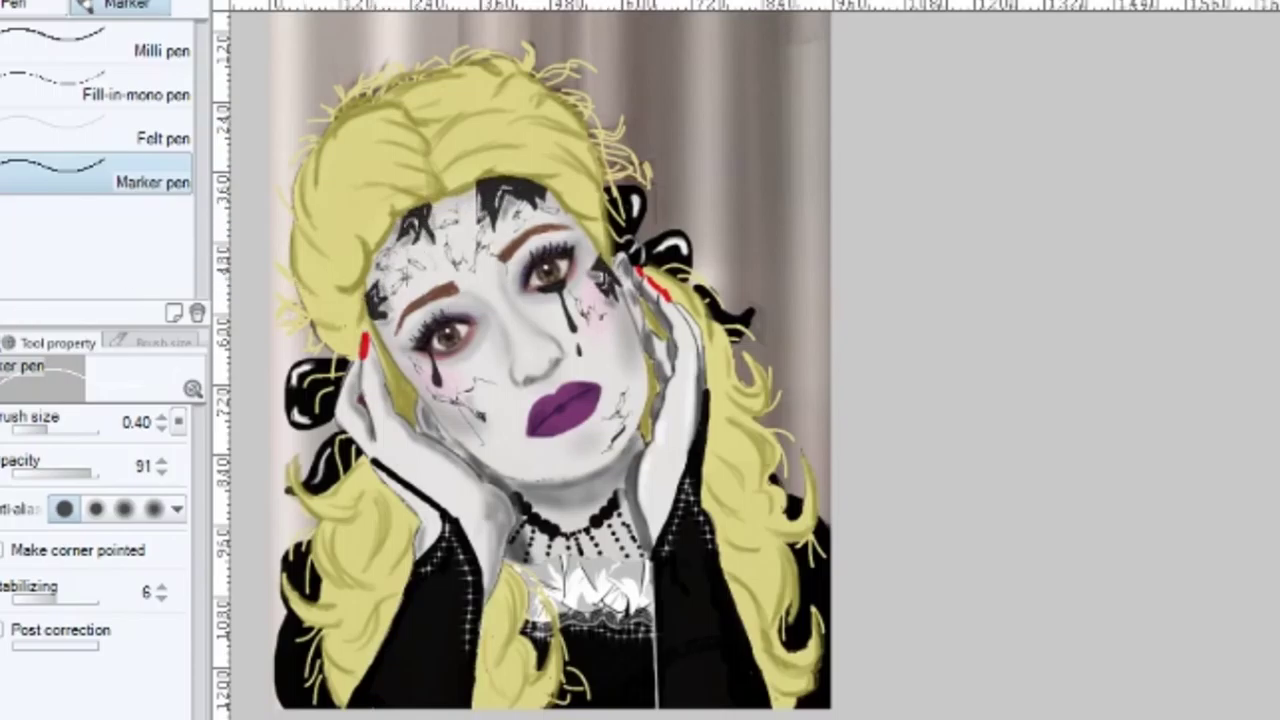
click(60, 430)
drag(549, 408, 548, 426)
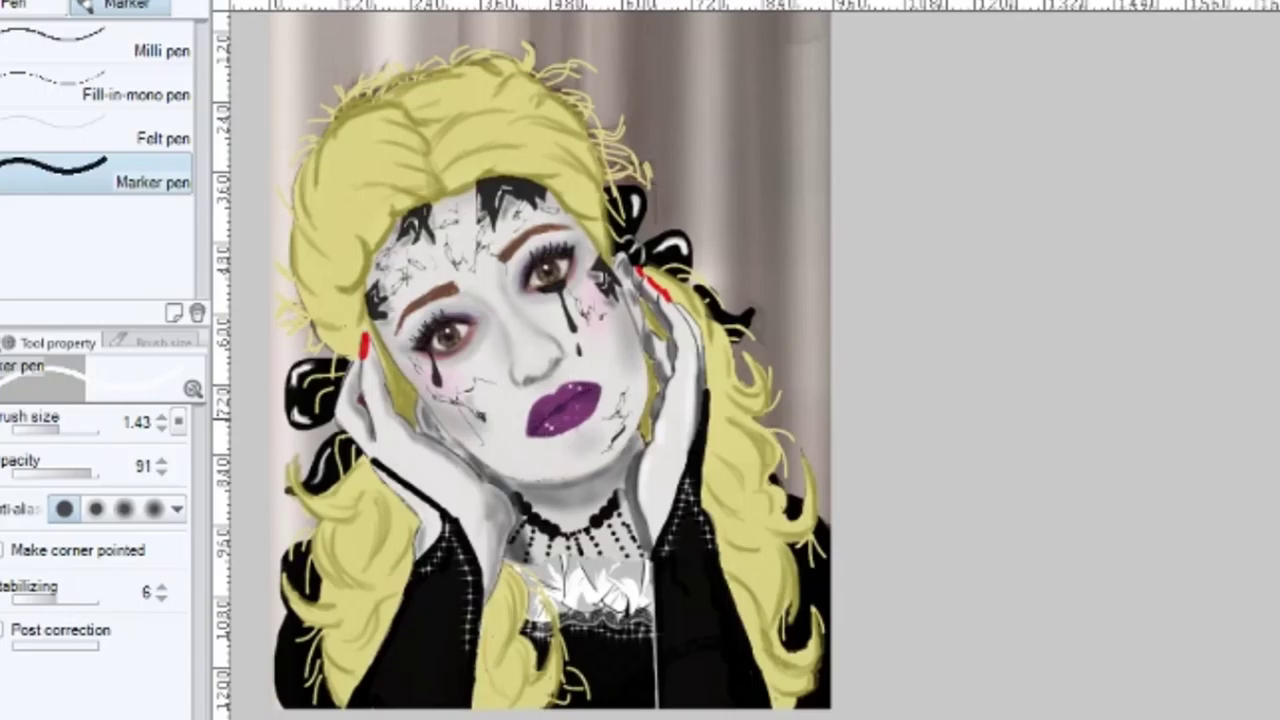